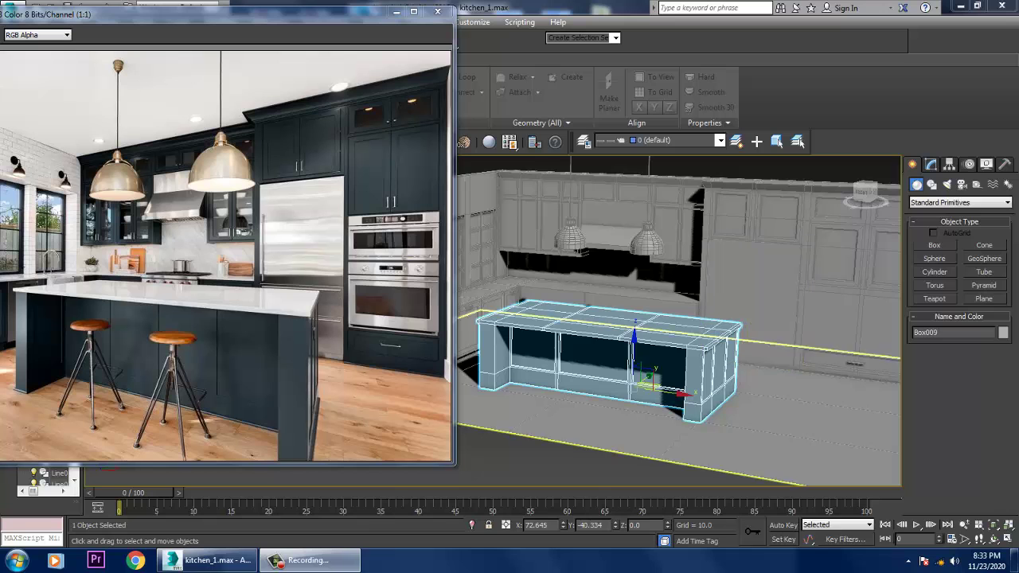
Place the reference photo beside the viewport and examine the kitchen island from several distances for the stool position
middle_drag(676, 319, 708, 334)
drag(239, 13, 180, 14)
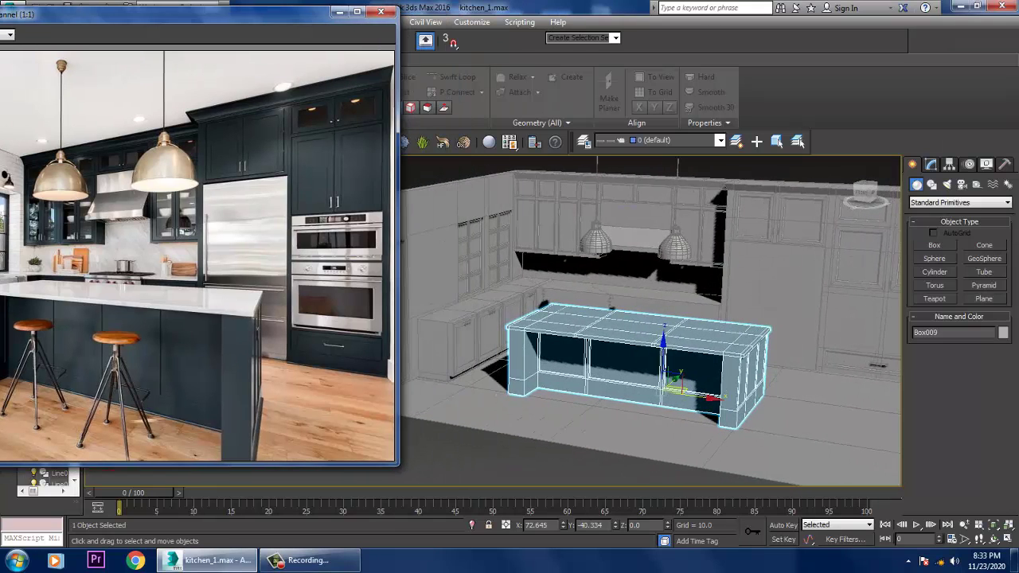
scroll(648, 318, up, 6)
scroll(649, 318, down, 5)
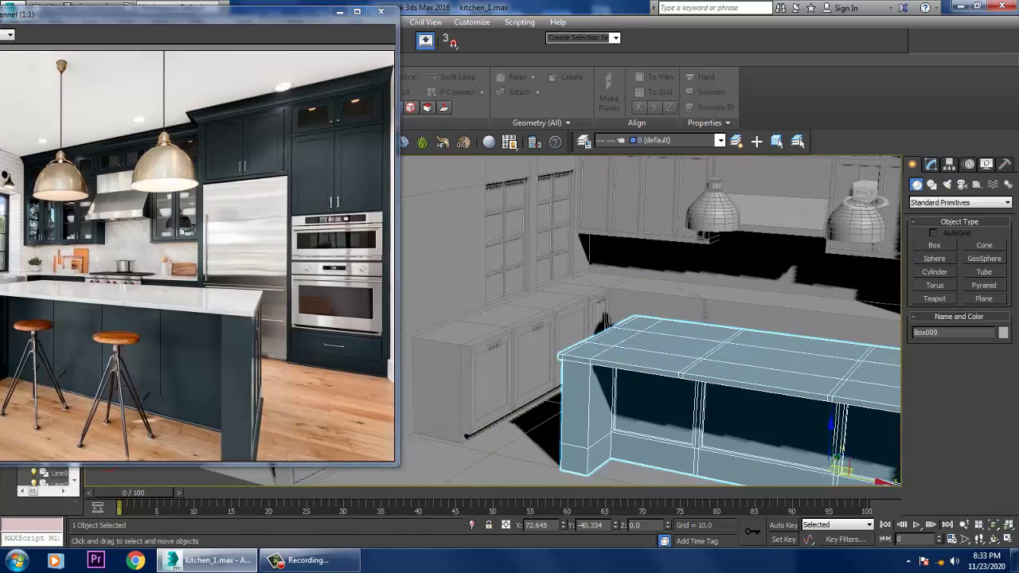
middle_drag(716, 334, 589, 334)
scroll(649, 318, up, 3)
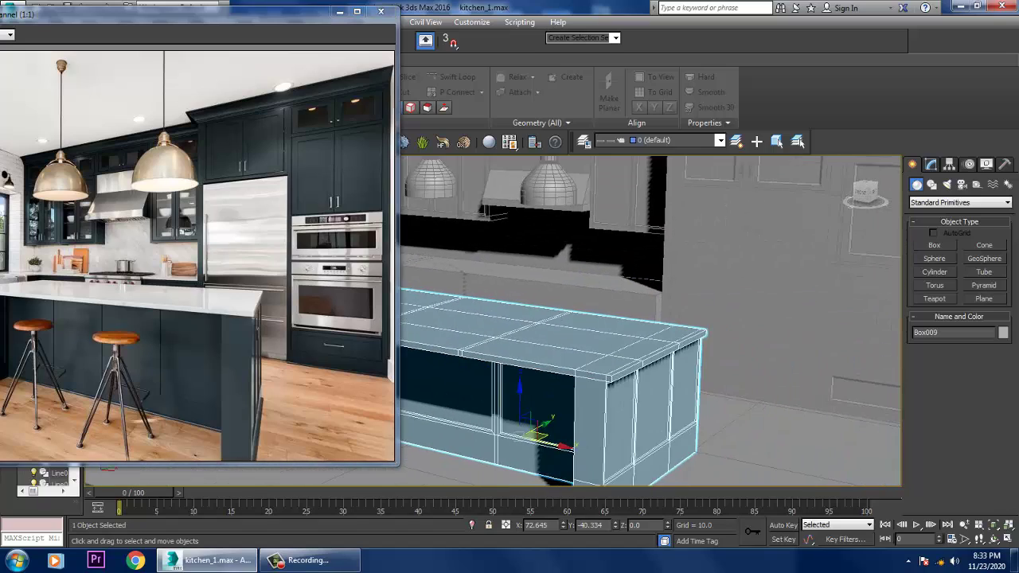
scroll(649, 318, down, 3)
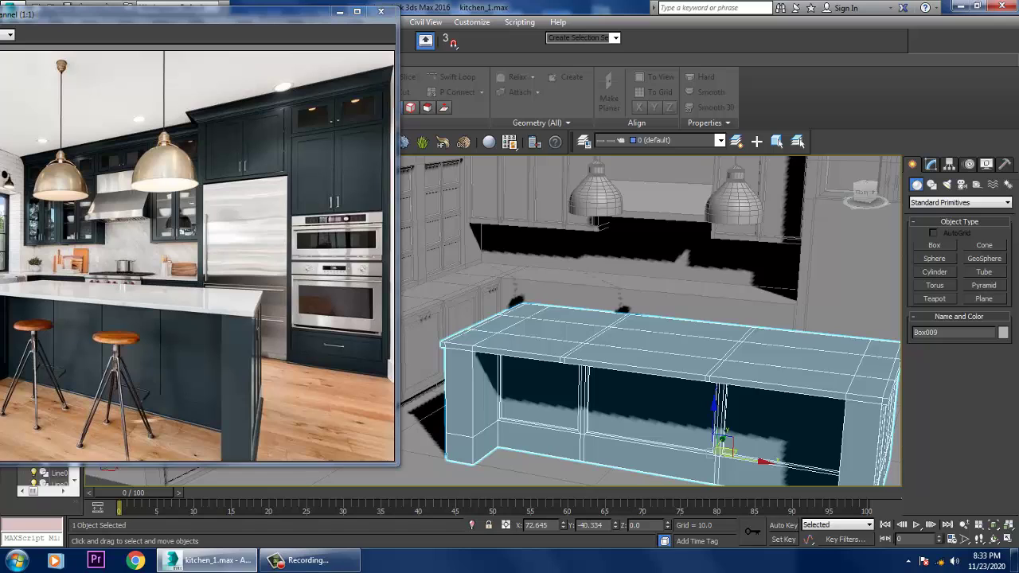
middle_drag(649, 358, 648, 275)
drag(199, 13, 208, 8)
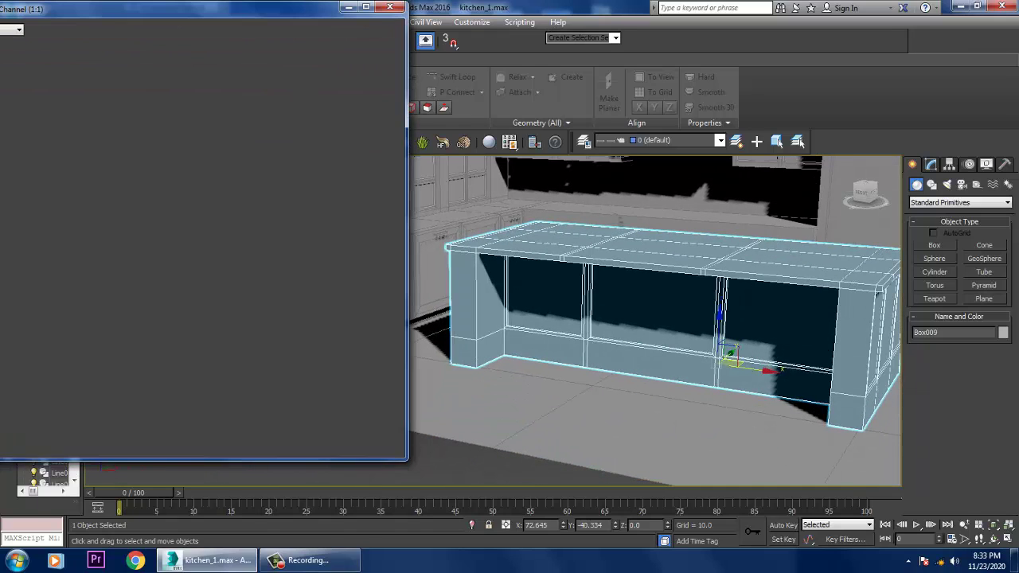
Create a flat cylinder on the floor in front of the kitchen island, radius about 20 and height about 2.7
scroll(653, 319, up, 5)
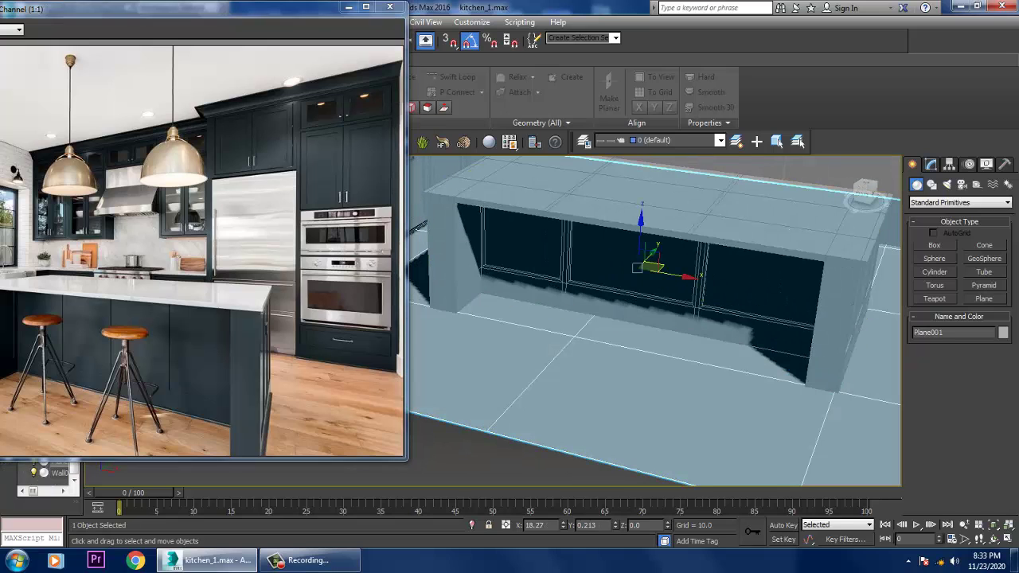
click(934, 271)
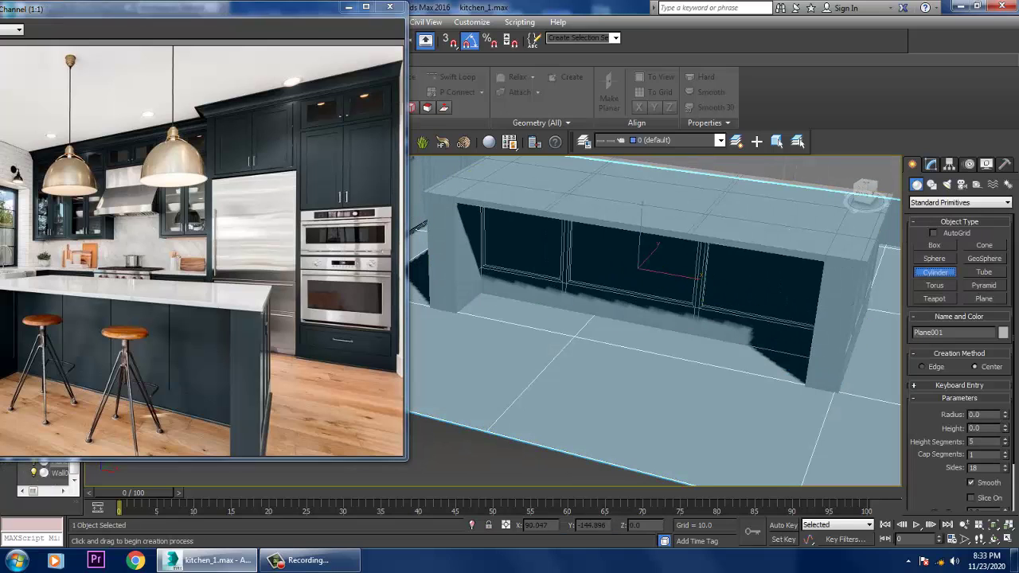
drag(674, 368, 707, 369)
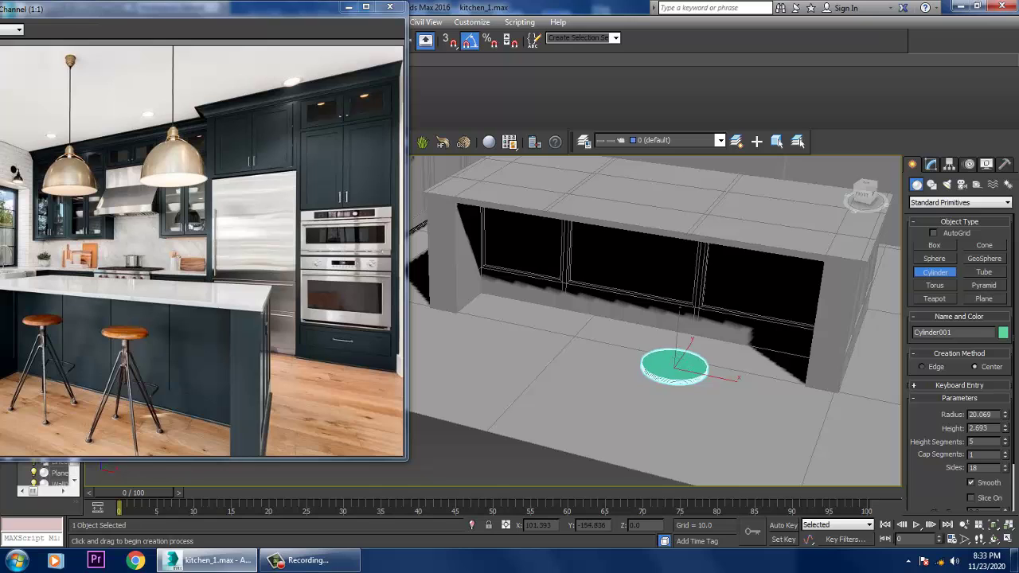
Raise the cylinder to a Z height of about 58 as the stool seat and scale it uniformly to 90 percent
key(w)
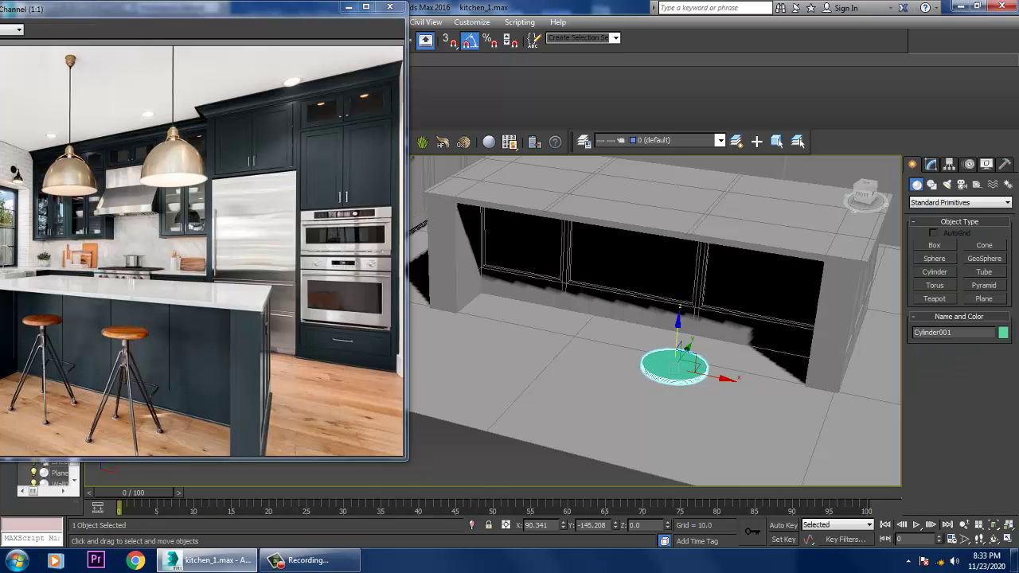
drag(678, 334, 685, 248)
key(r)
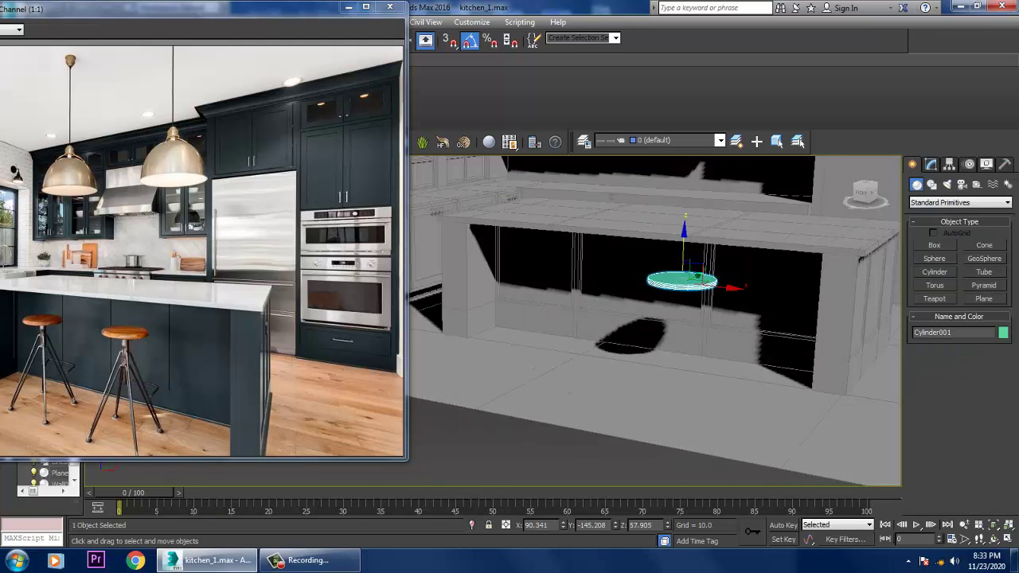
drag(682, 274, 683, 287)
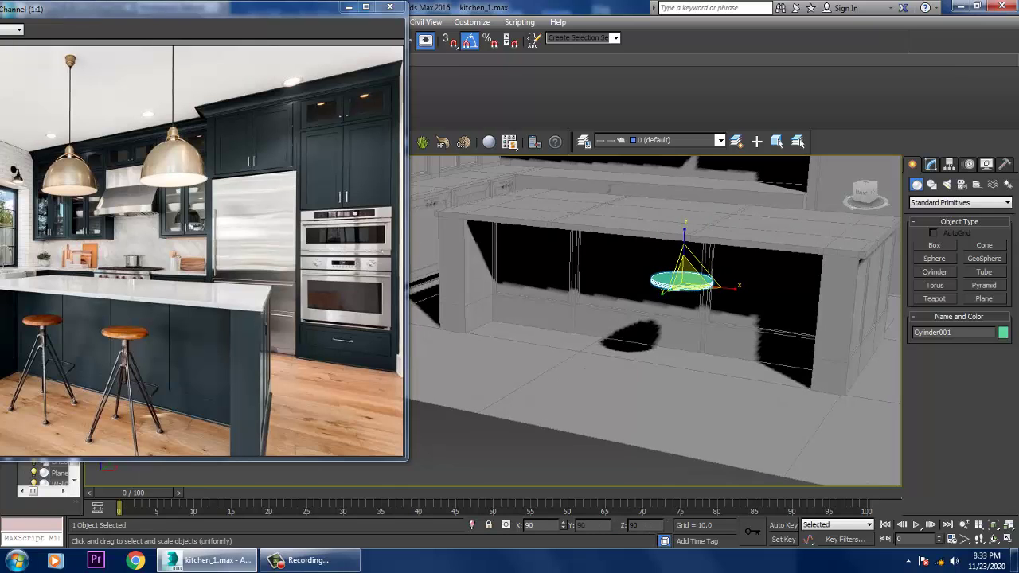
key(w)
key(z)
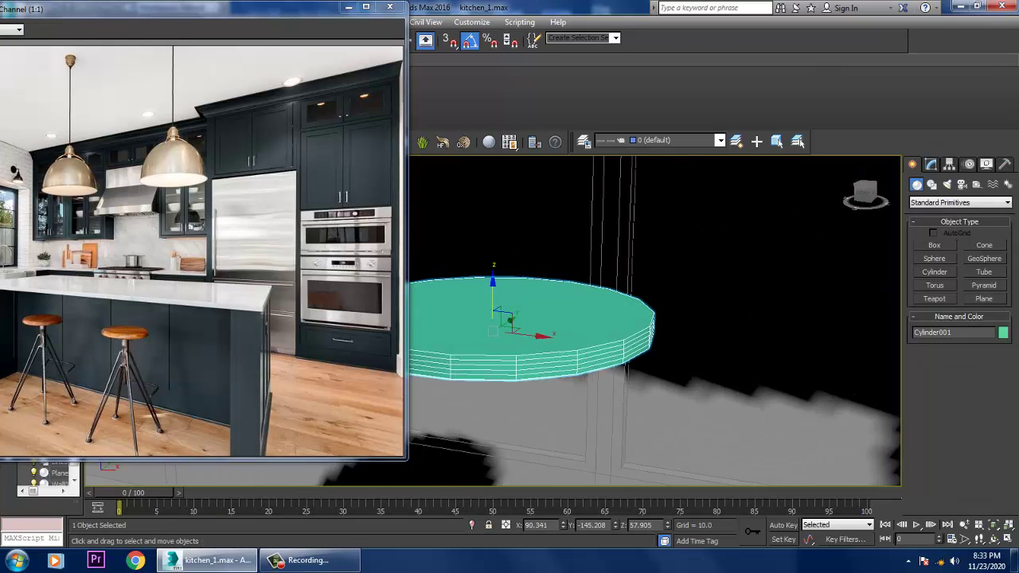
Set the seat cylinder's height segments to 3 and its sides to 27
click(931, 164)
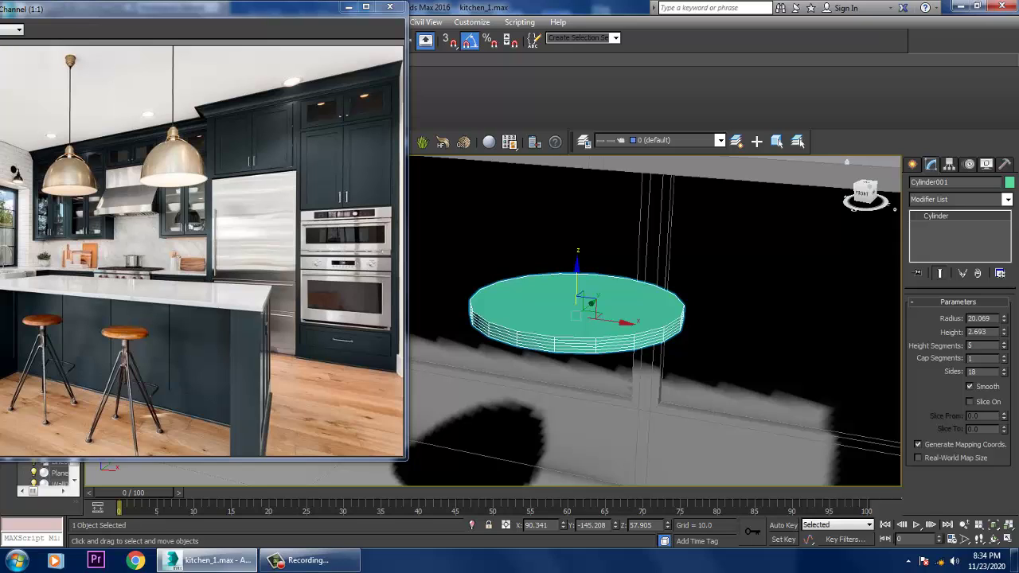
text(4)
key(Return)
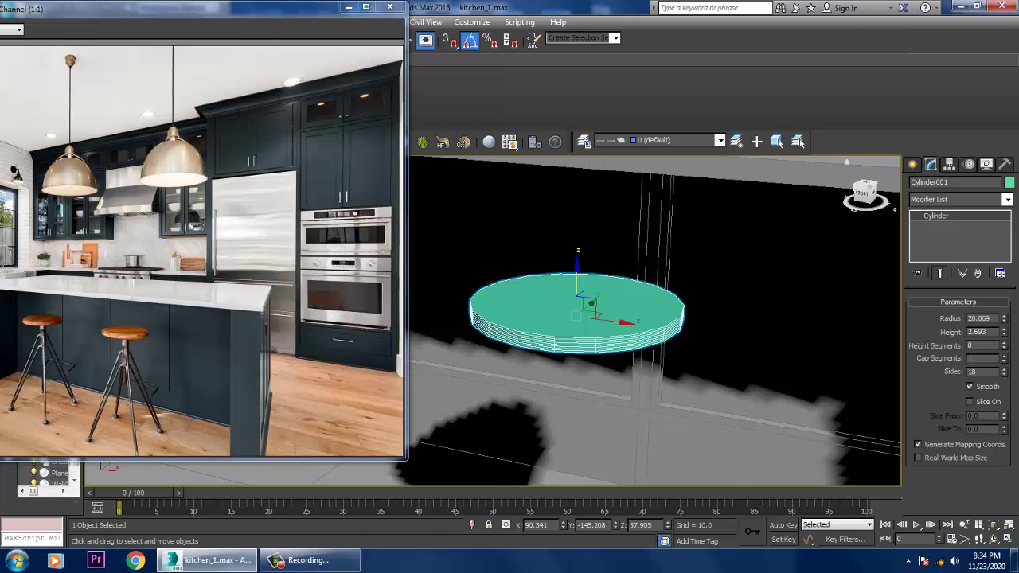
text(3)
key(Return)
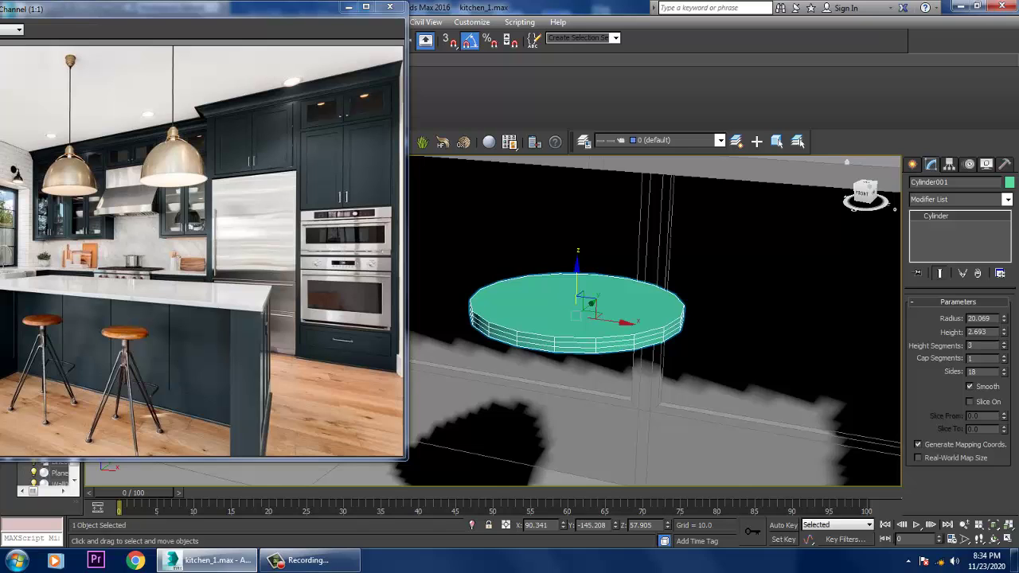
text(27)
key(Return)
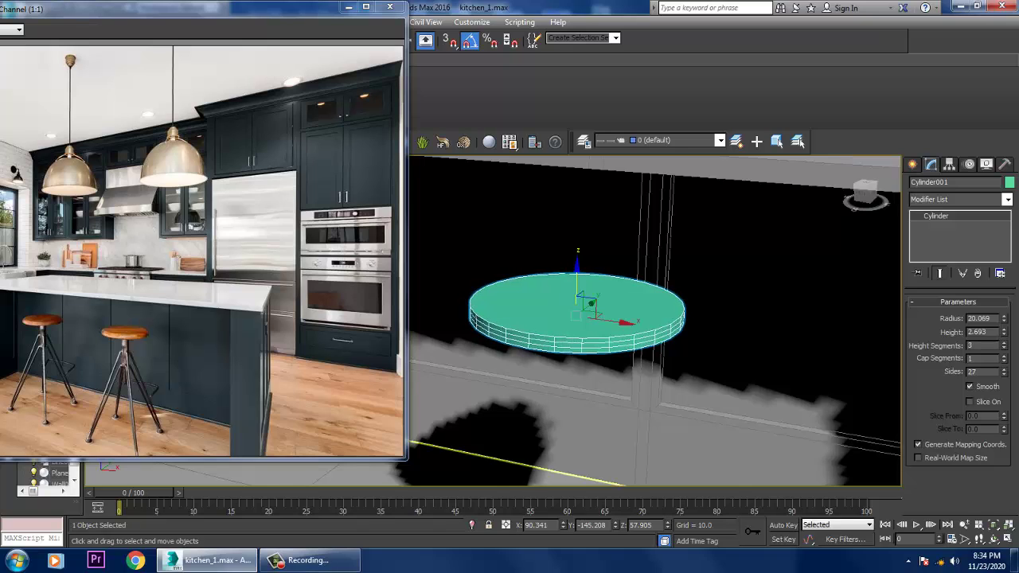
Convert the seat cylinder to an Editable Poly and expand its sub-object levels
right_click(545, 312)
mouse_move(602, 432)
click(716, 446)
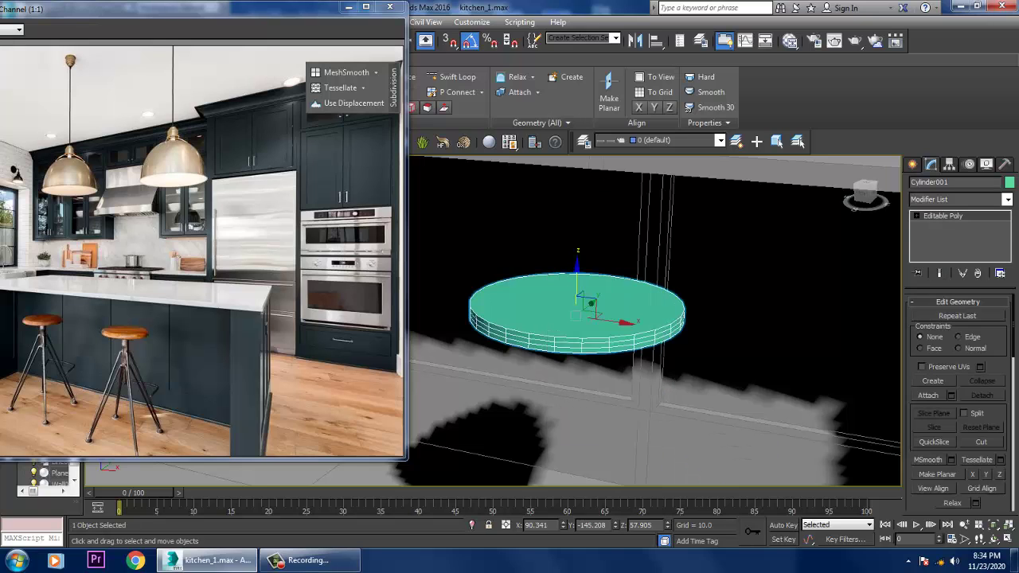
click(916, 216)
Chamfer the edge loop around the seat's top rim by 1.0 with 3 connect segments
key(ctrl+d)
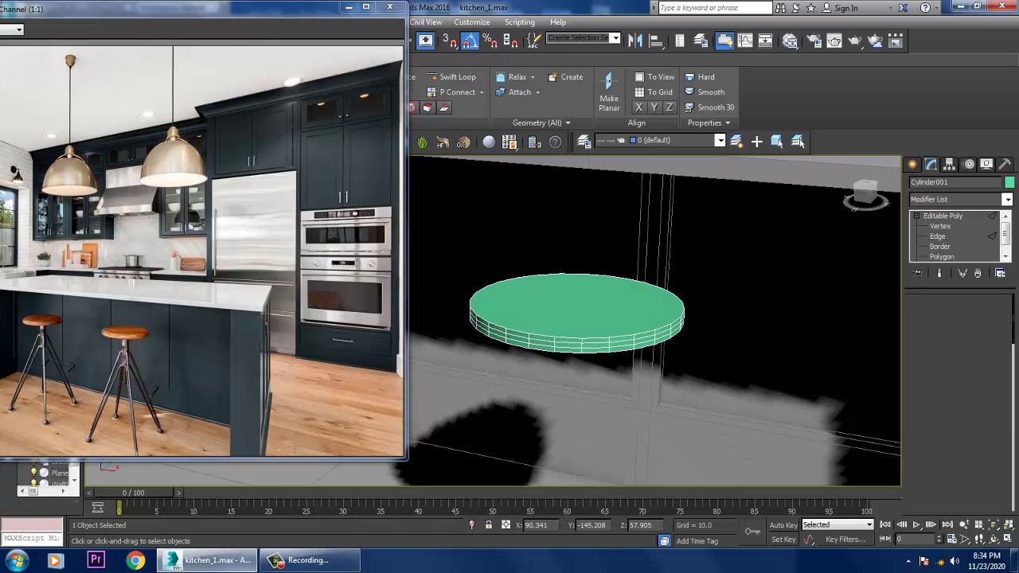
key(2)
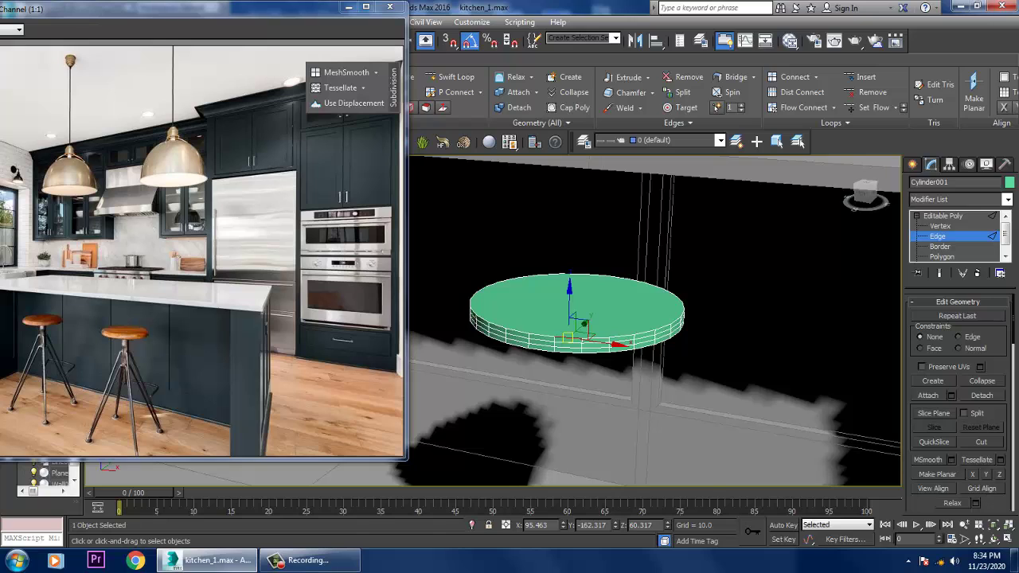
key(alt+w)
key(alt+w)
key(z)
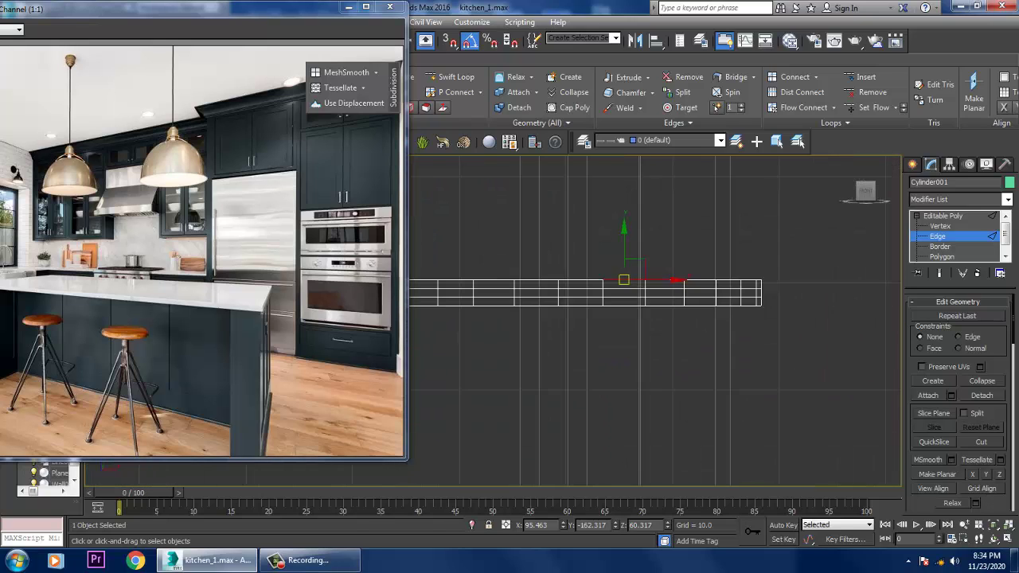
scroll(699, 367, down, 2)
drag(773, 295, 795, 303)
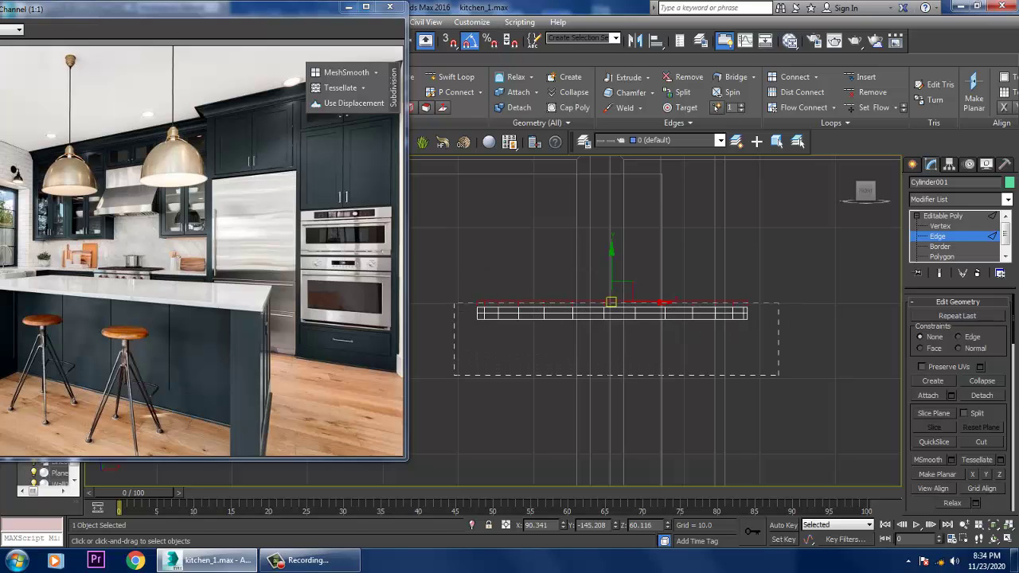
key(p)
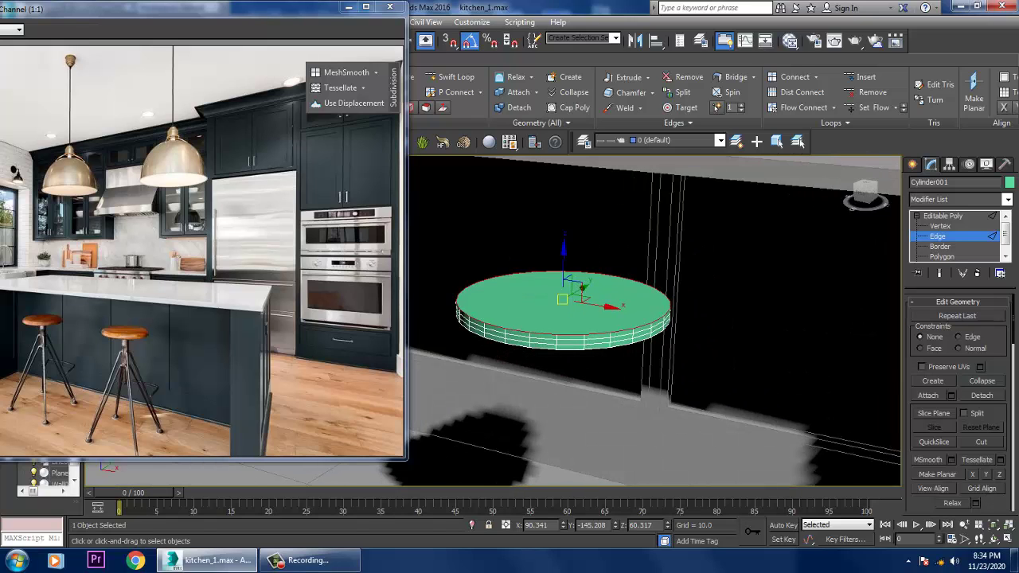
scroll(959, 398, down, 5)
scroll(959, 398, down, 4)
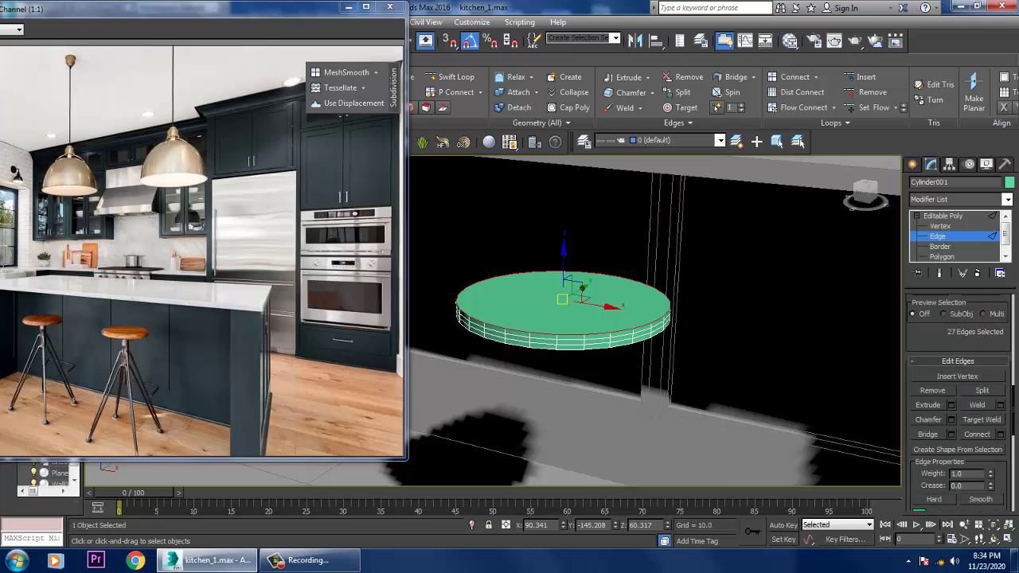
click(951, 419)
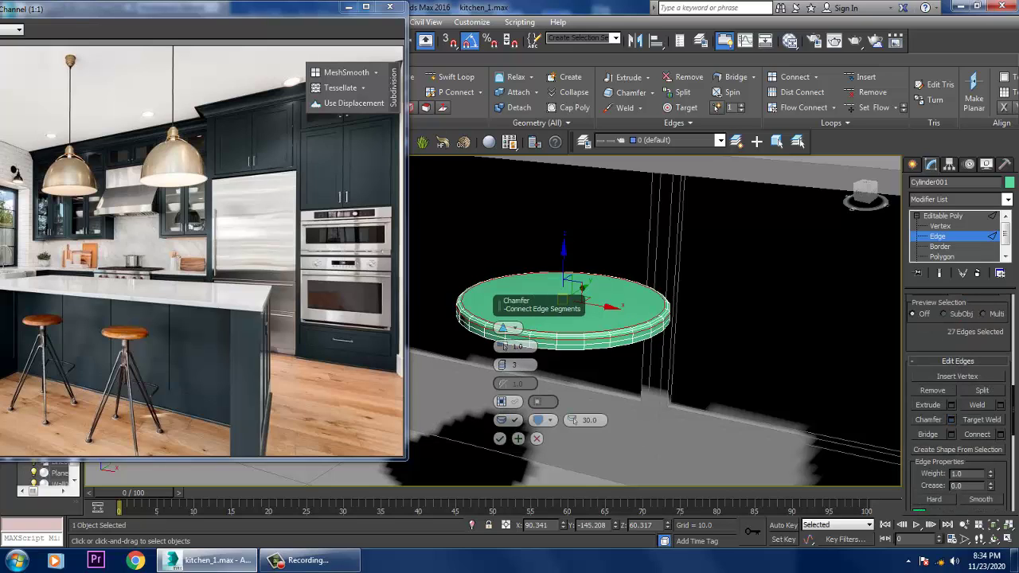
click(500, 439)
Inset the polygon on the seat's underside by about 17.4 to leave a small central face
alt+middle_drag(653, 334, 653, 294)
key(5)
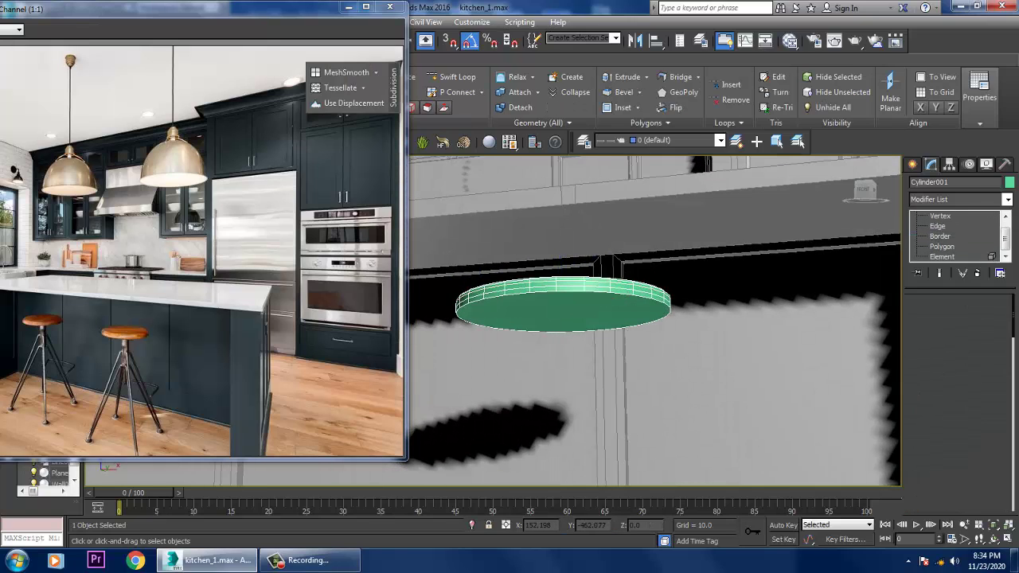
key(4)
click(562, 314)
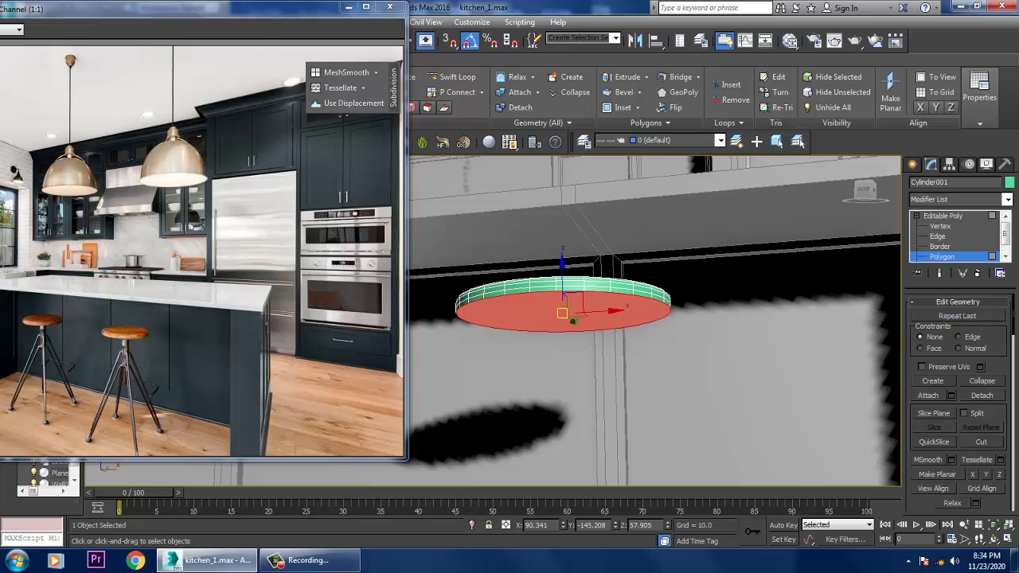
scroll(958, 398, down, 10)
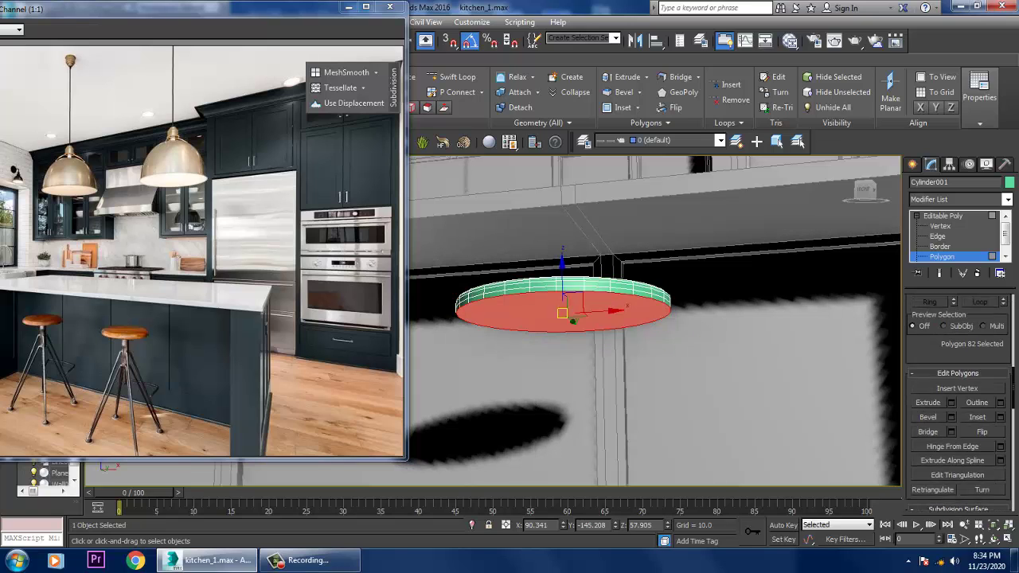
click(999, 412)
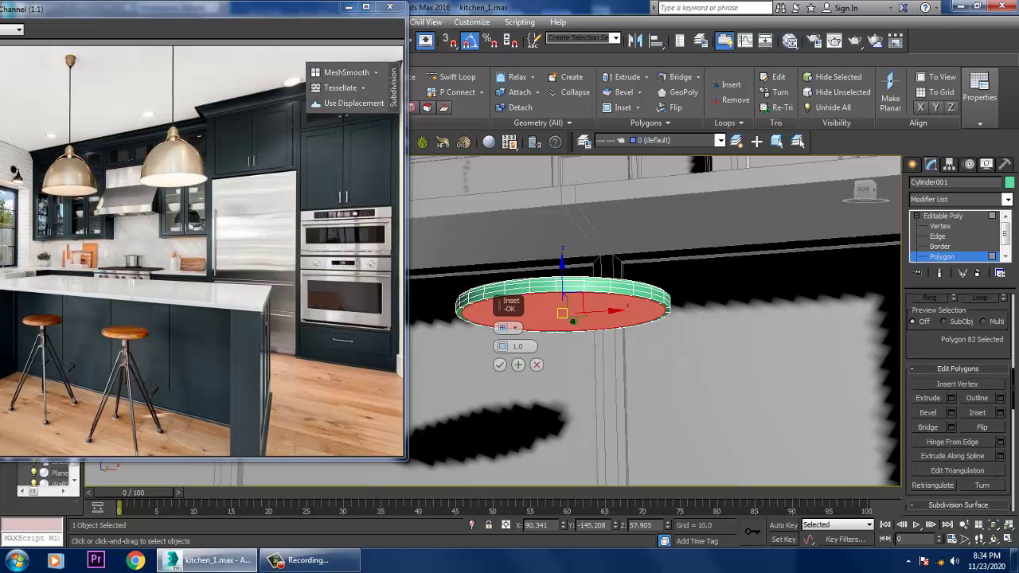
drag(501, 346, 500, 346)
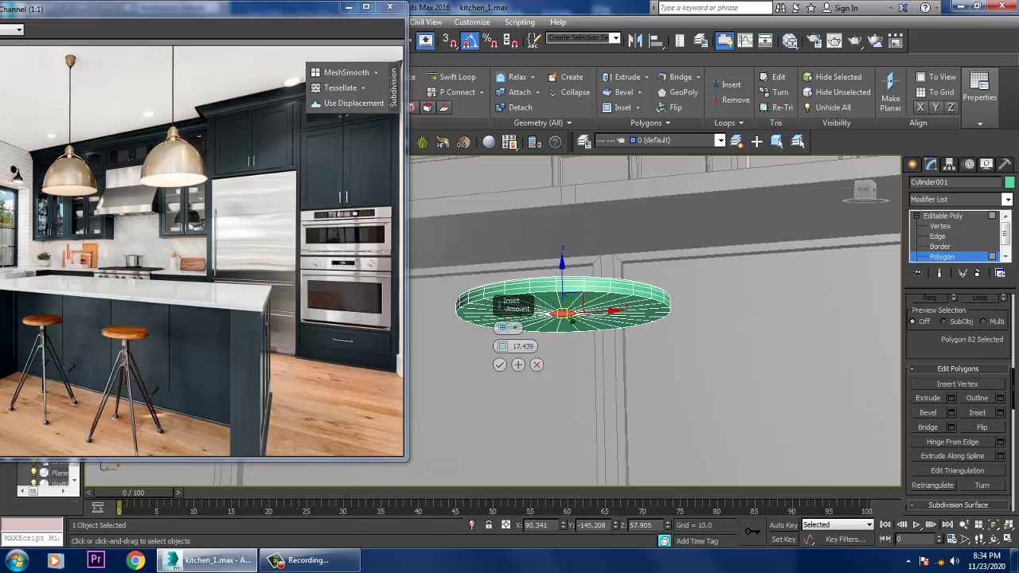
click(499, 364)
Extrude the small central face on the seat's underside downward by about 28.8 to form the stool's post
scroll(96, 374, up, 1)
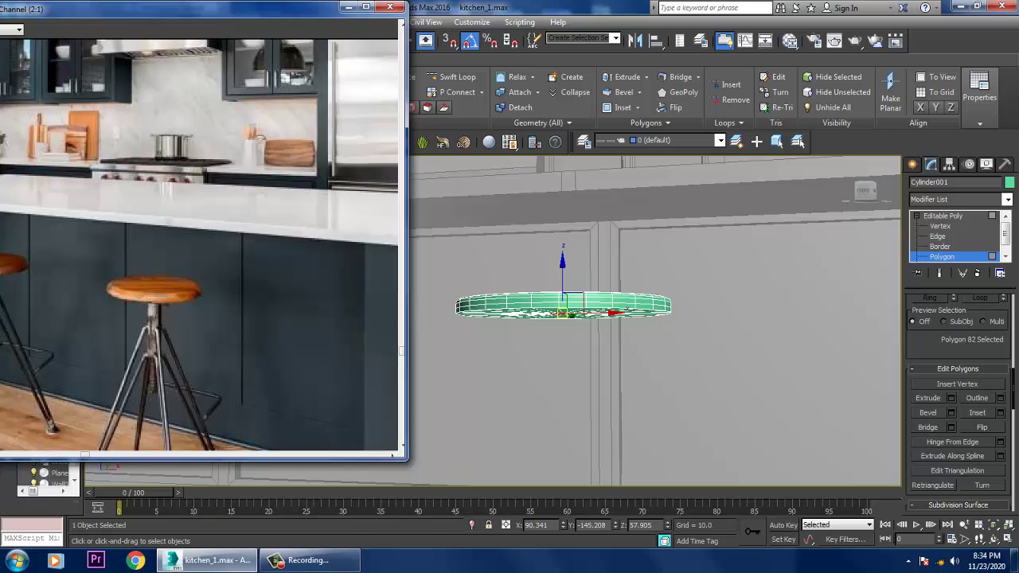
key(shift+e)
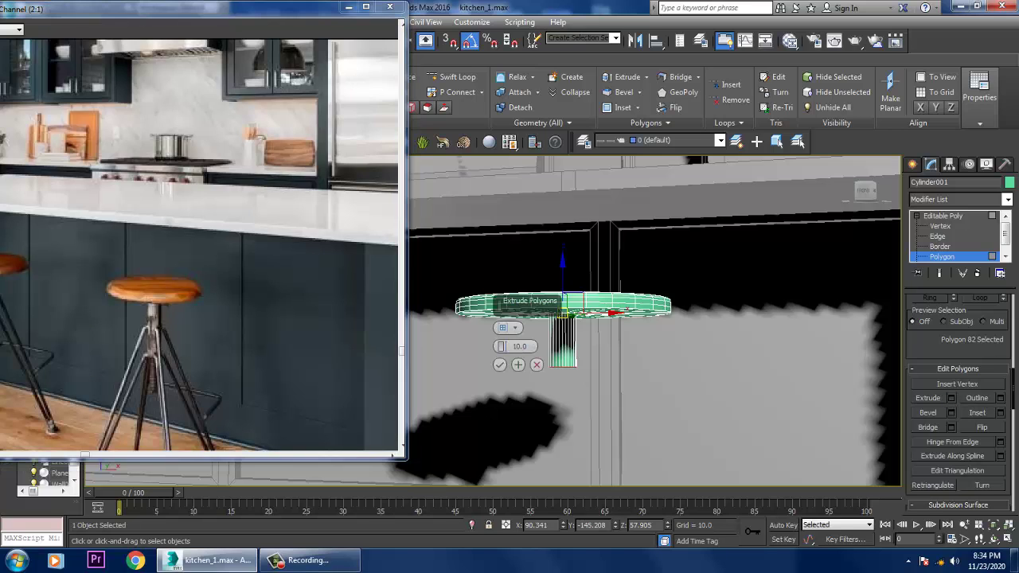
alt+middle_drag(652, 319, 676, 295)
drag(499, 346, 499, 327)
scroll(722, 350, down, 5)
alt+middle_drag(676, 318, 660, 306)
drag(502, 346, 502, 349)
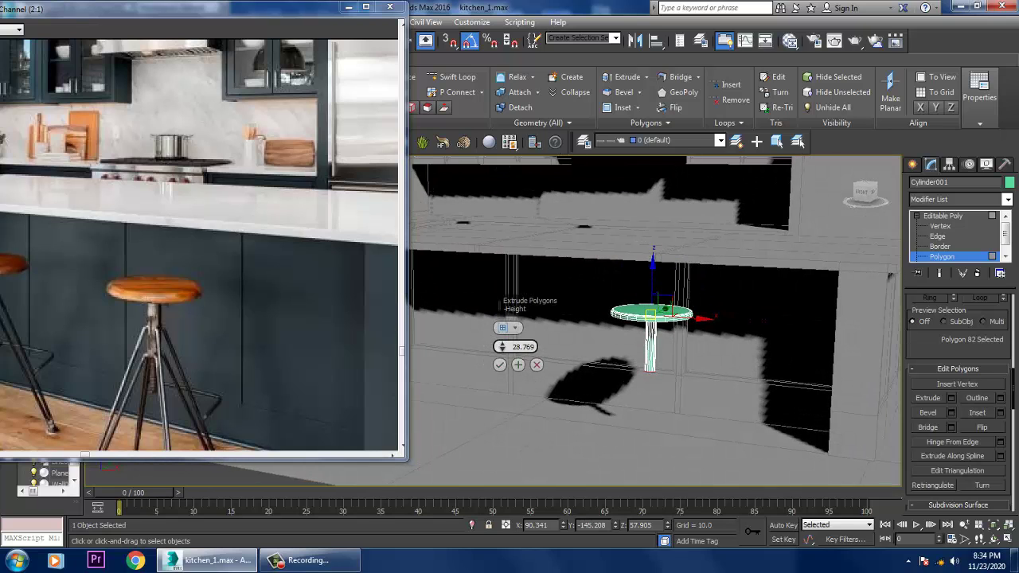
click(499, 365)
Add a Swift Loop edge loop around the stool's post about 1 unit above its lower end and activate edge-level editing
scroll(605, 342, up, 5)
scroll(605, 342, down, 2)
scroll(597, 334, up, 1)
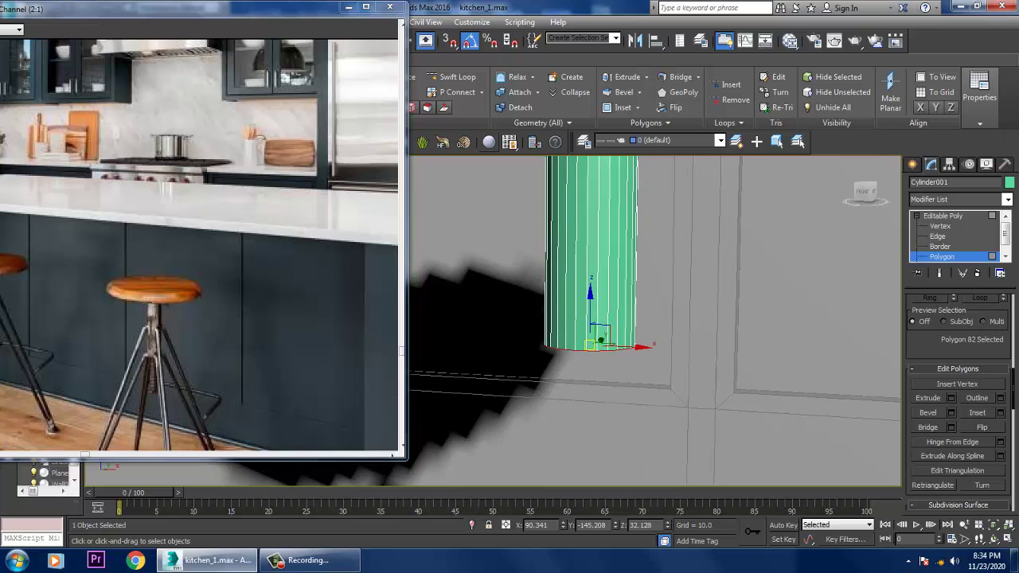
click(454, 77)
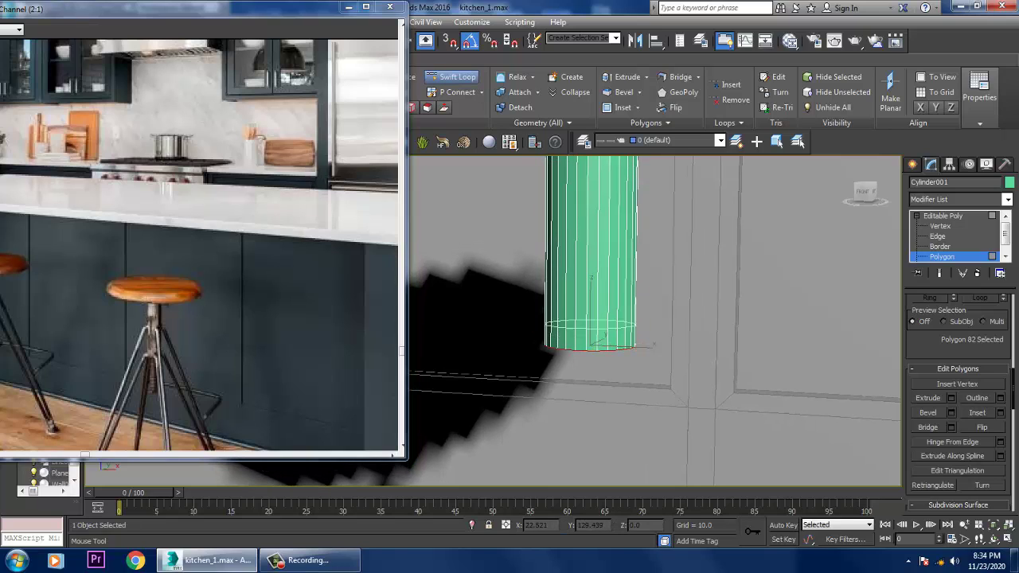
key(Escape)
key(2)
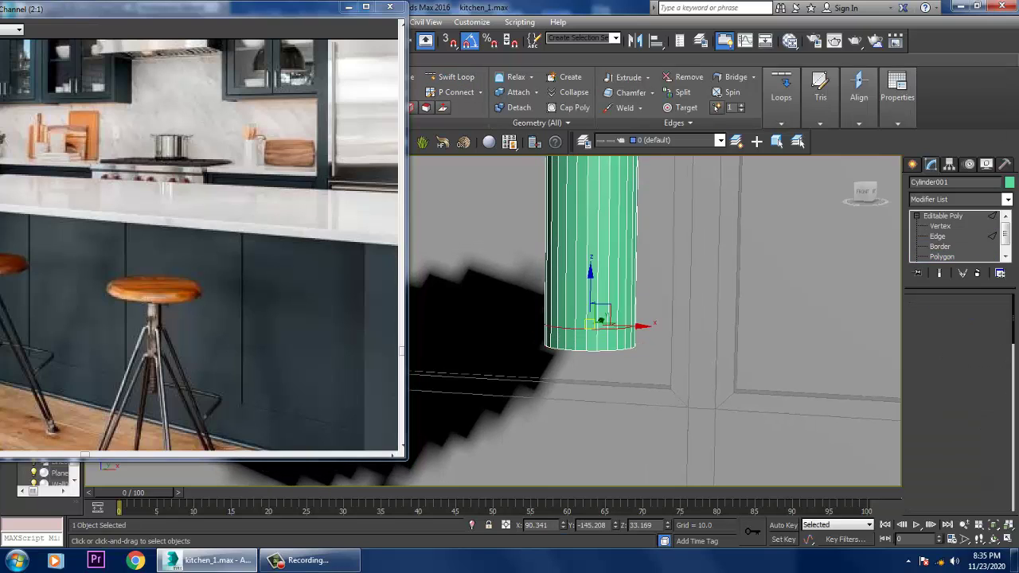
Extrude the ring of polygons at the post's lower end outward by about 0.94 to form a collar
key(4)
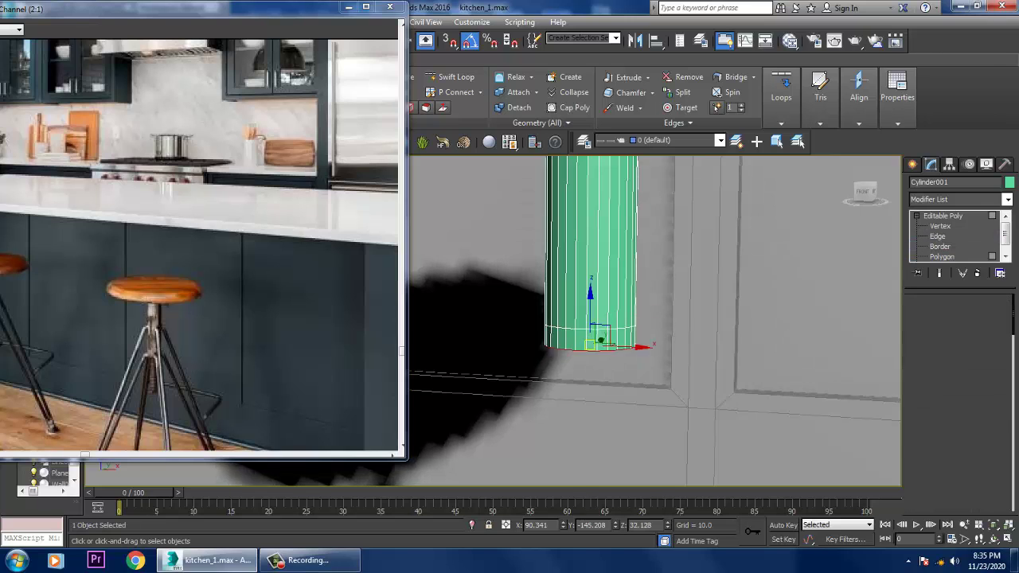
key(f)
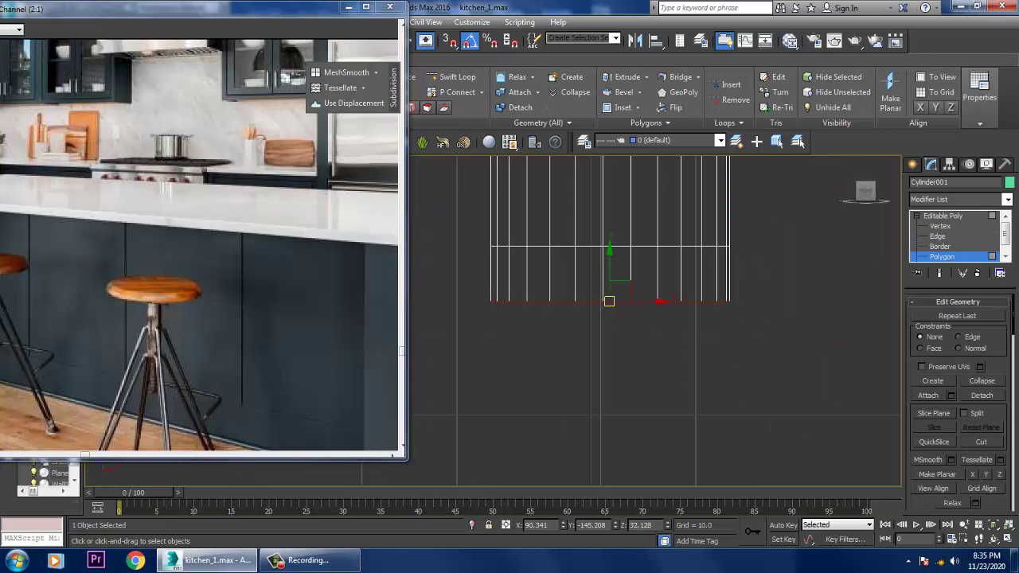
key(F3)
key(p)
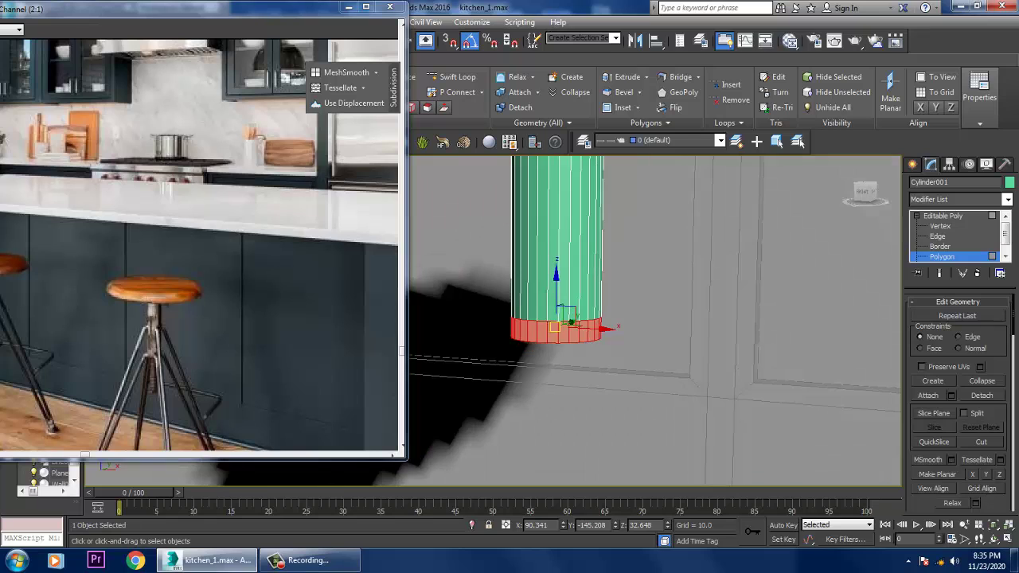
scroll(958, 398, up, 5)
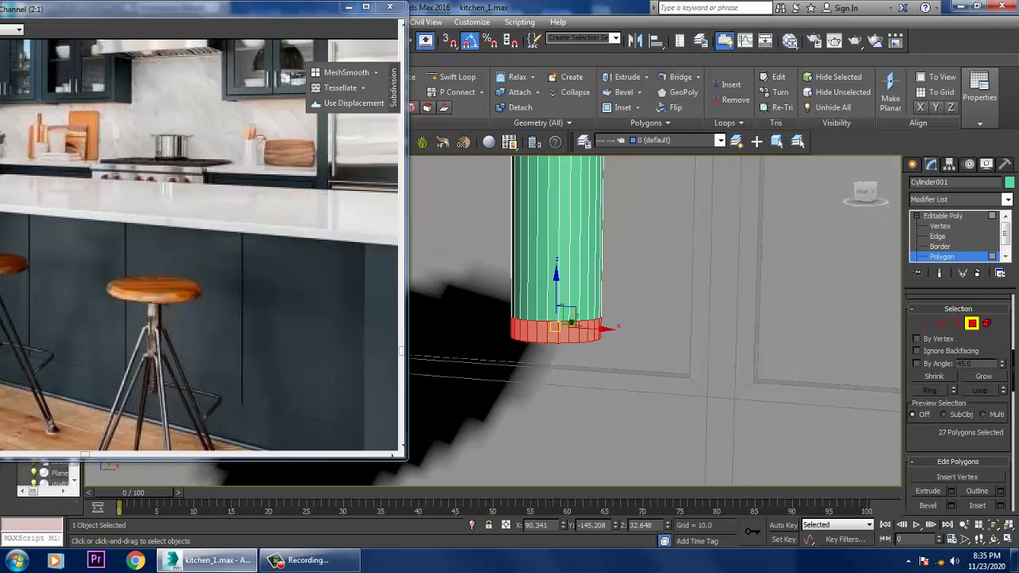
click(950, 491)
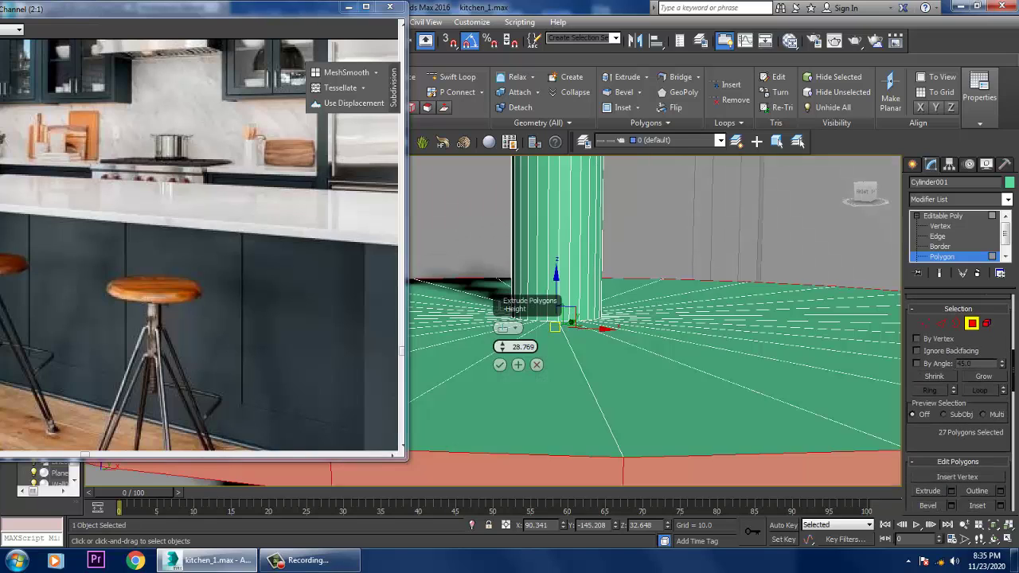
drag(501, 346, 501, 410)
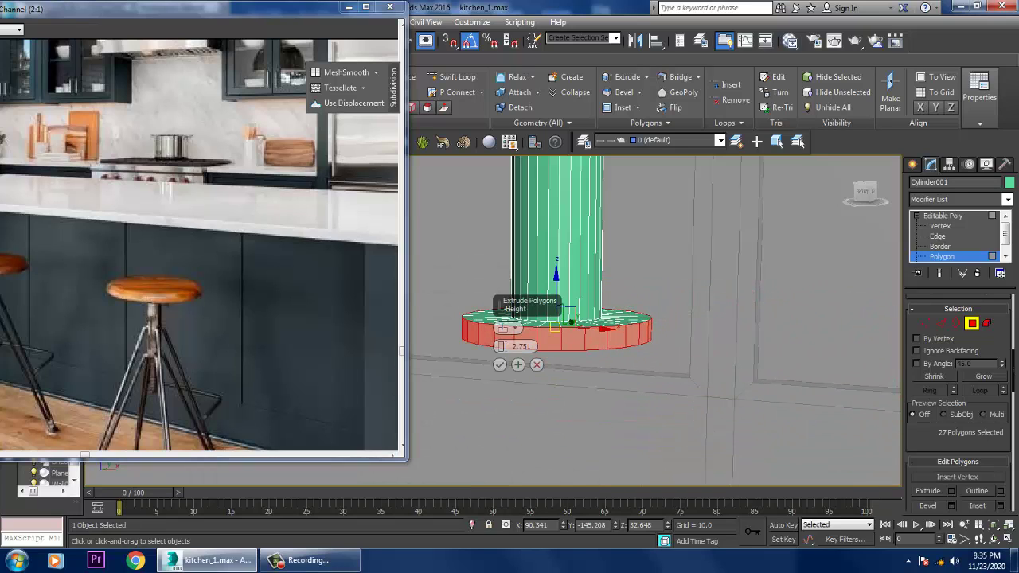
drag(500, 346, 499, 358)
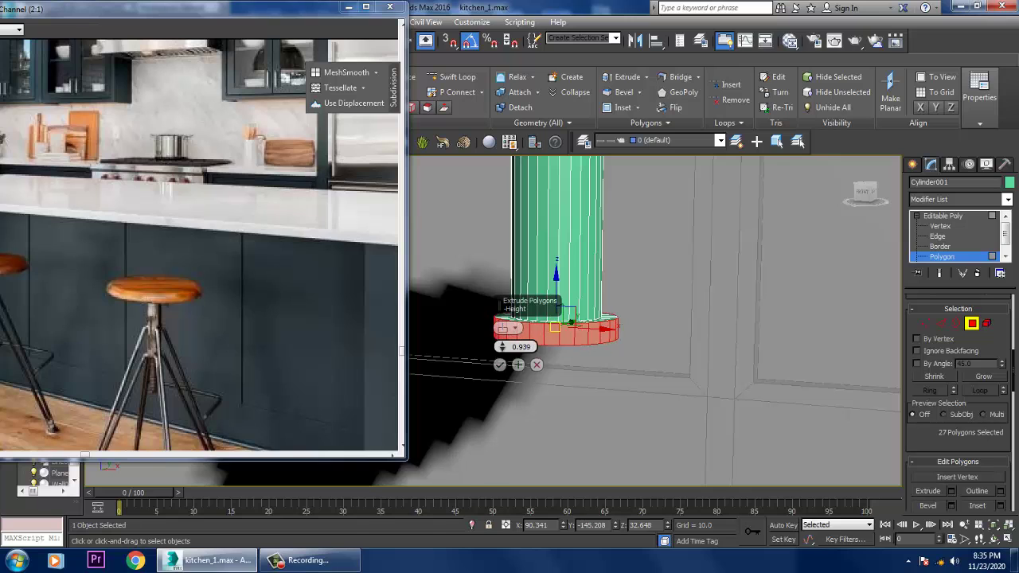
click(499, 364)
Draw a stool leg line in the front view with a short horizontal stub beside the post, sloping about 54 units outward to the floor
key(alt+w)
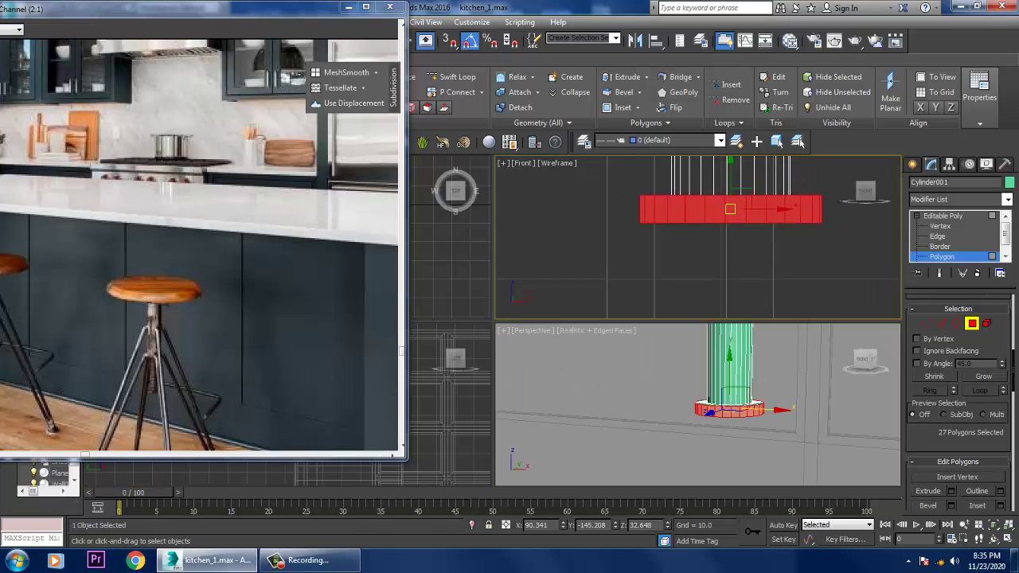
key(alt+w)
scroll(652, 319, down, 3)
scroll(199, 246, down, 2)
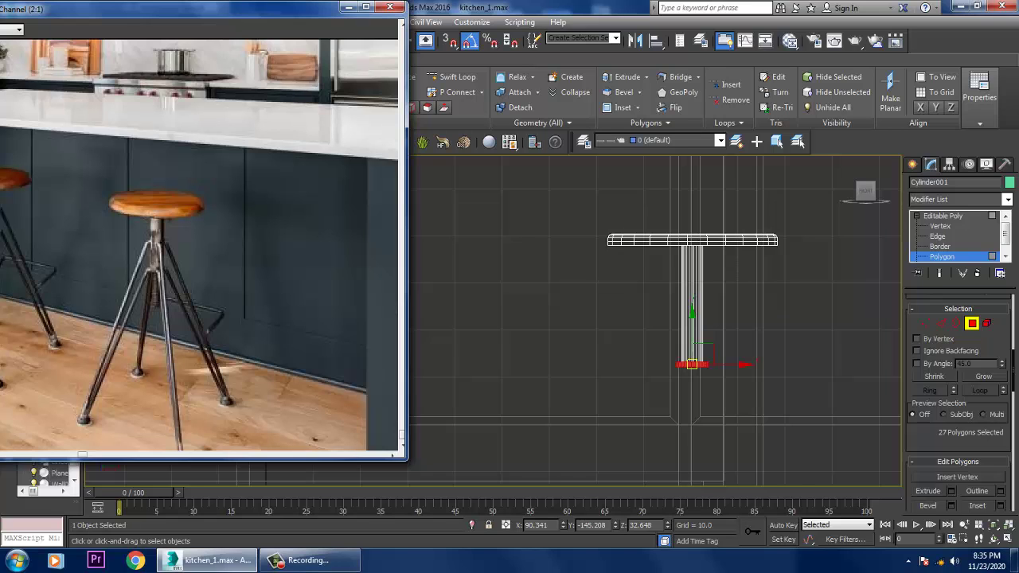
click(913, 164)
click(931, 183)
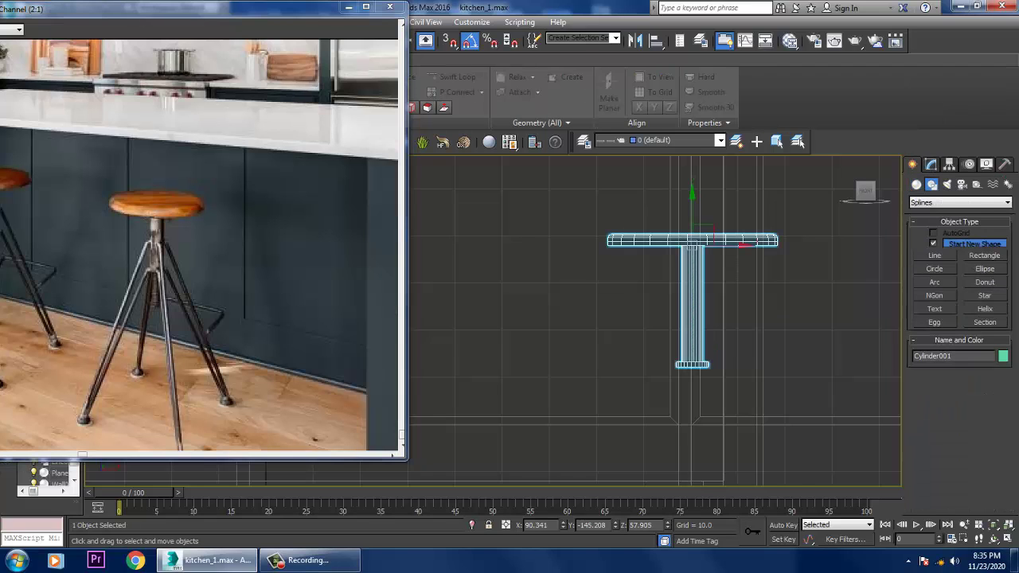
click(934, 256)
scroll(686, 239, down, 3)
scroll(686, 206, up, 1)
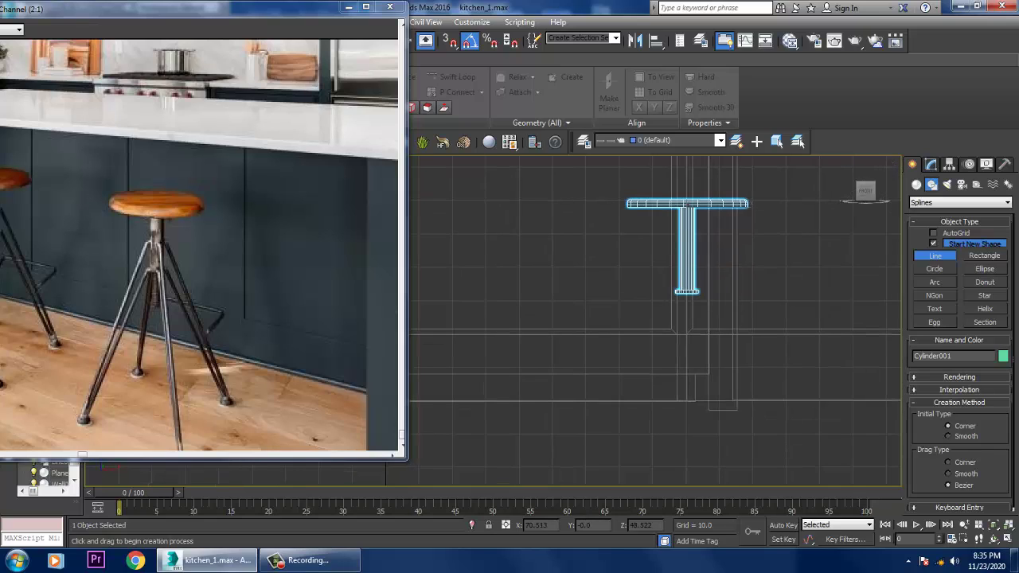
click(673, 232)
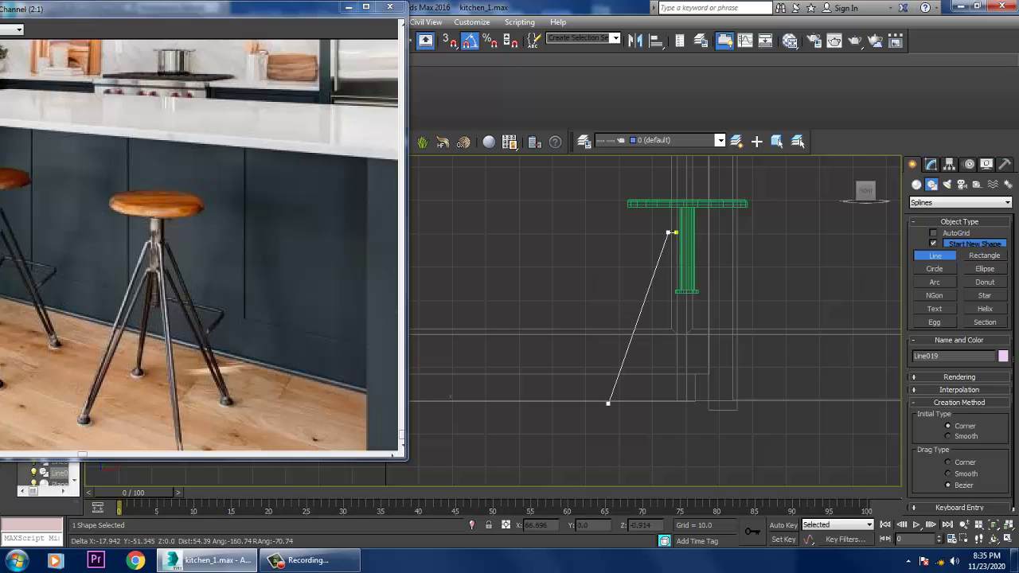
click(608, 402)
right_click(608, 403)
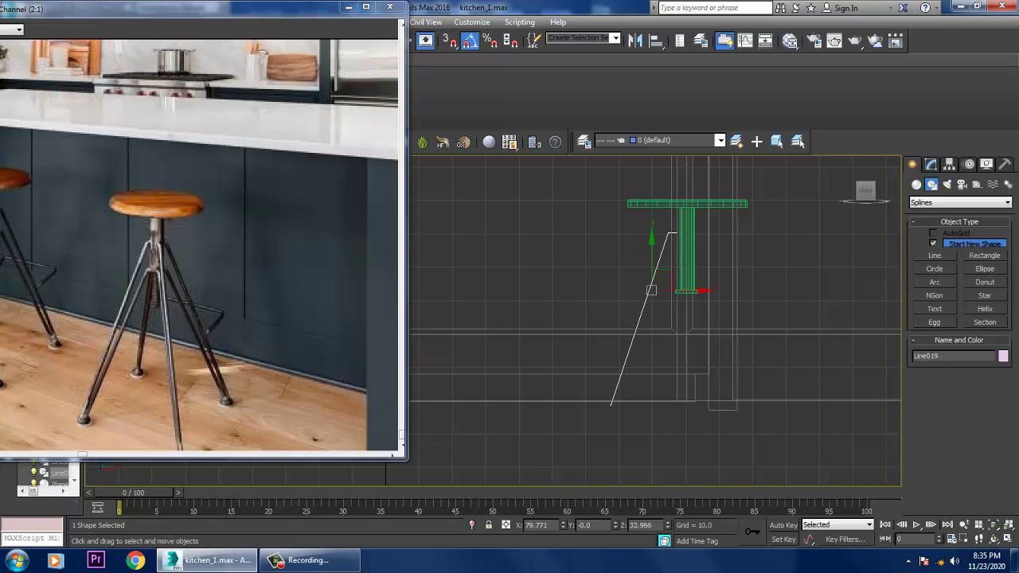
Enable the leg line's rendering in the viewport so it becomes a round tube
click(930, 164)
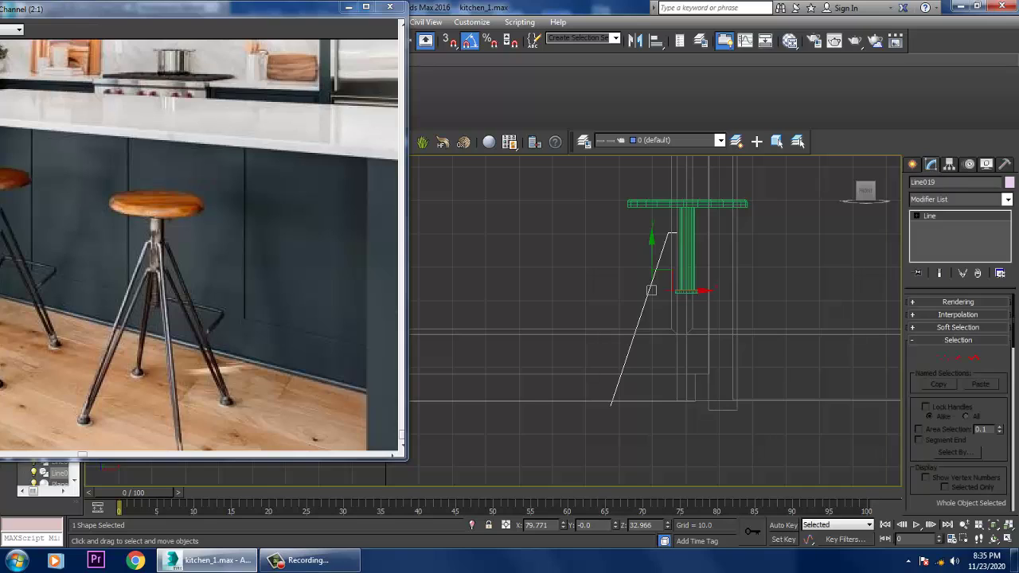
click(957, 301)
click(914, 320)
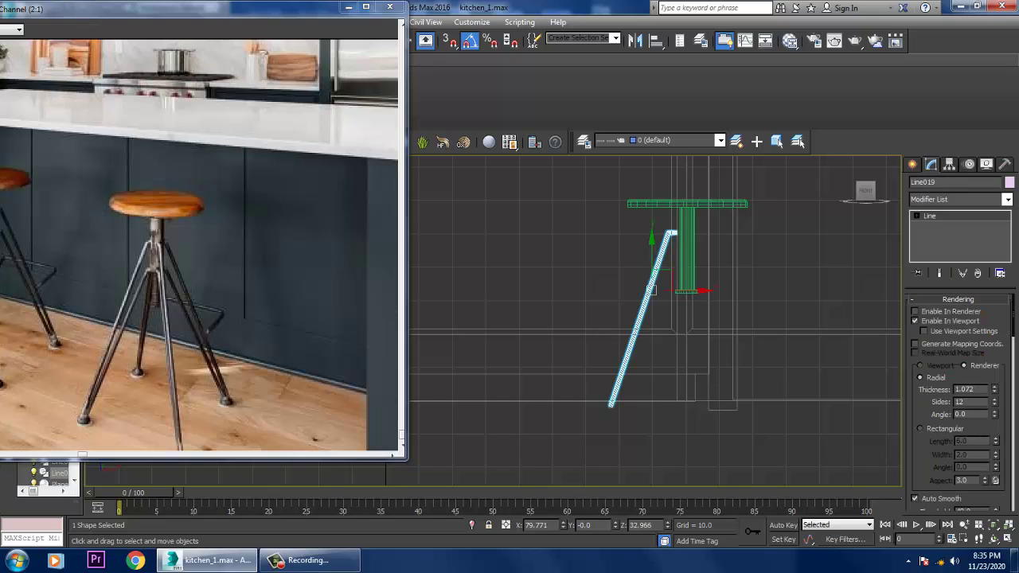
Move the leg along Y from the island to beside the stool's post, at about Y -147.7
key(alt+w)
key(alt+w)
scroll(656, 318, down, 5)
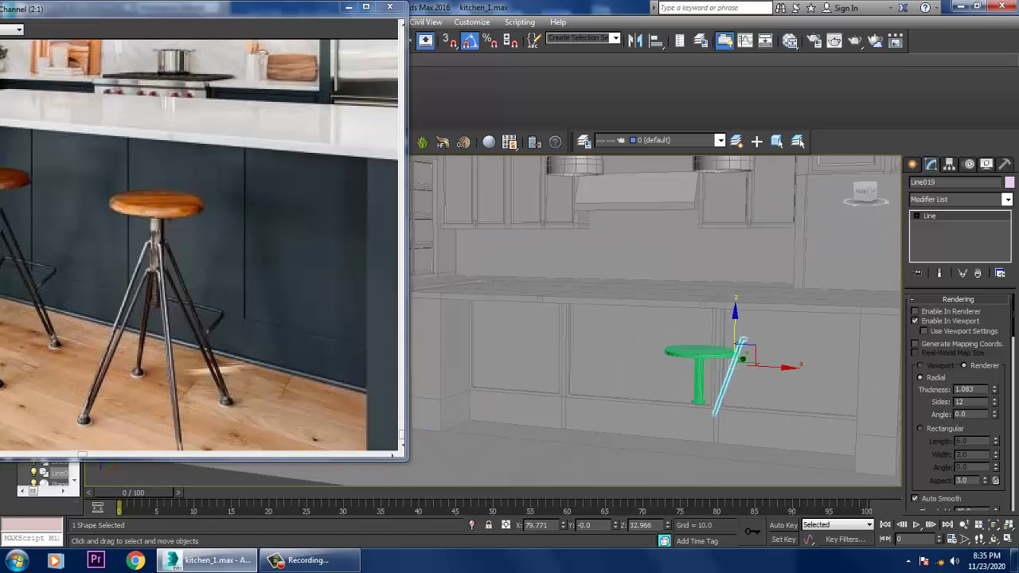
alt+middle_drag(669, 318, 636, 318)
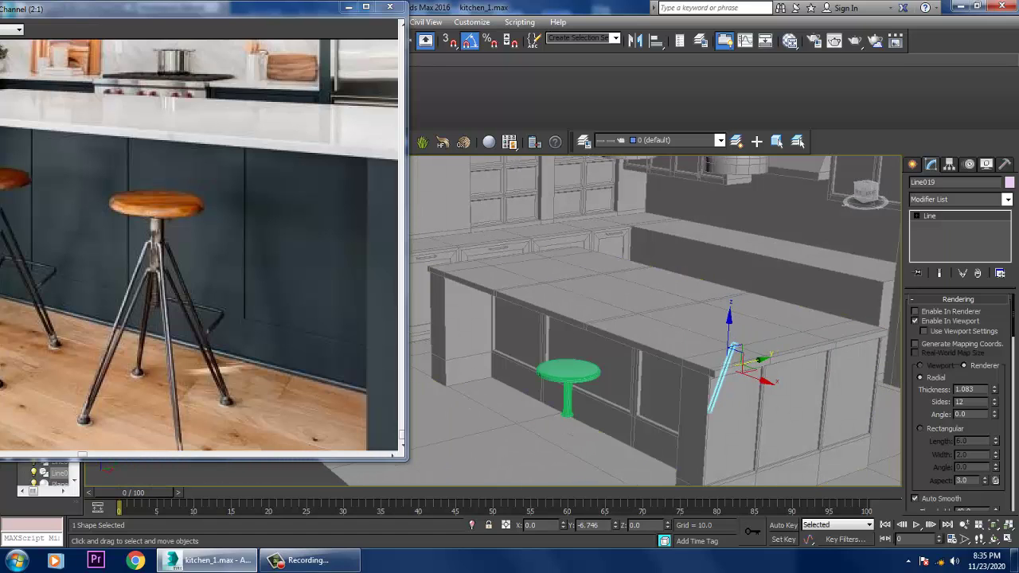
drag(760, 358, 554, 406)
Align the leg with the post's centre in the top view, at about X 80.6 and Y -145.0
scroll(557, 398, up, 5)
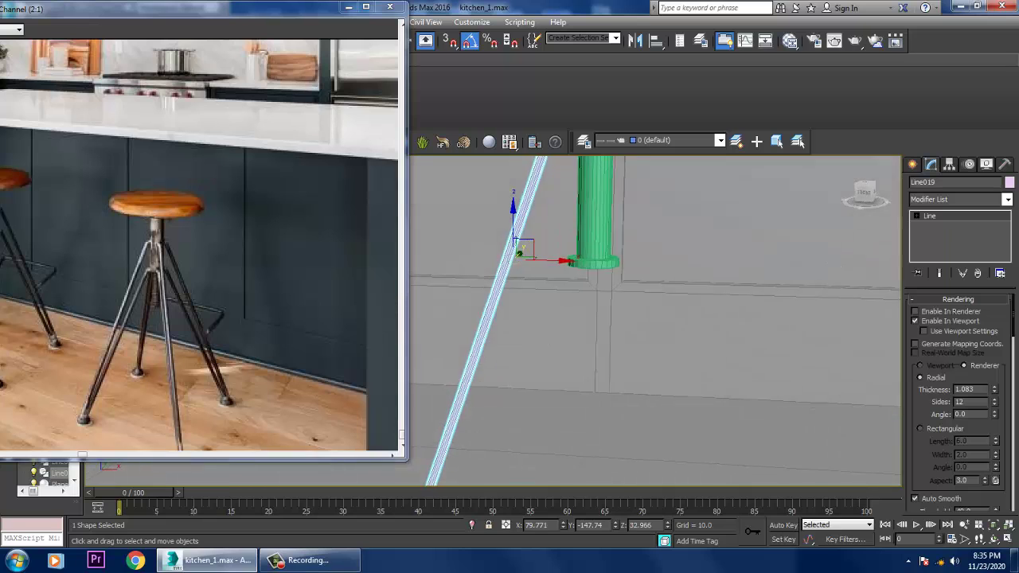
scroll(557, 397, down, 3)
scroll(557, 398, up, 4)
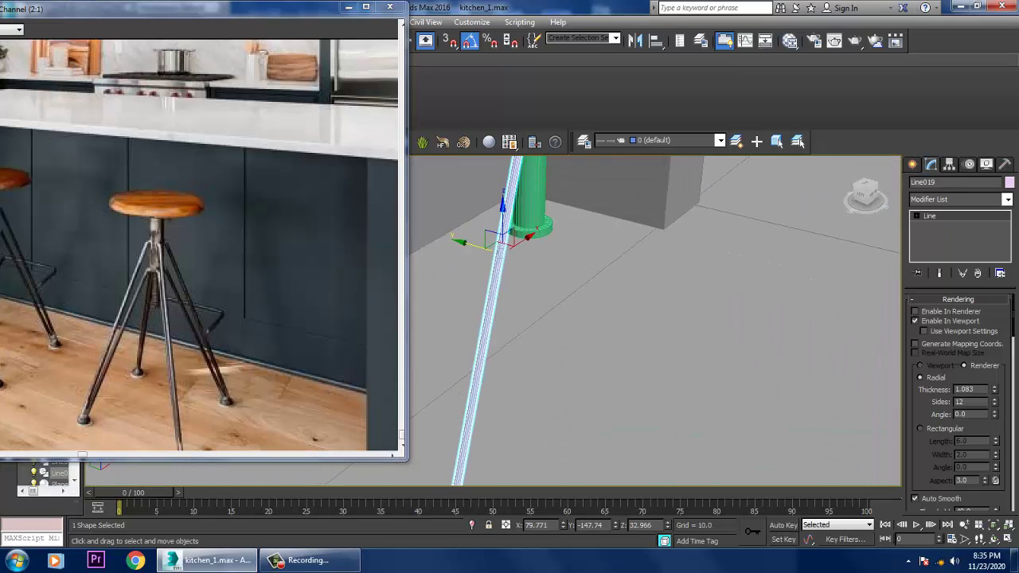
key(t)
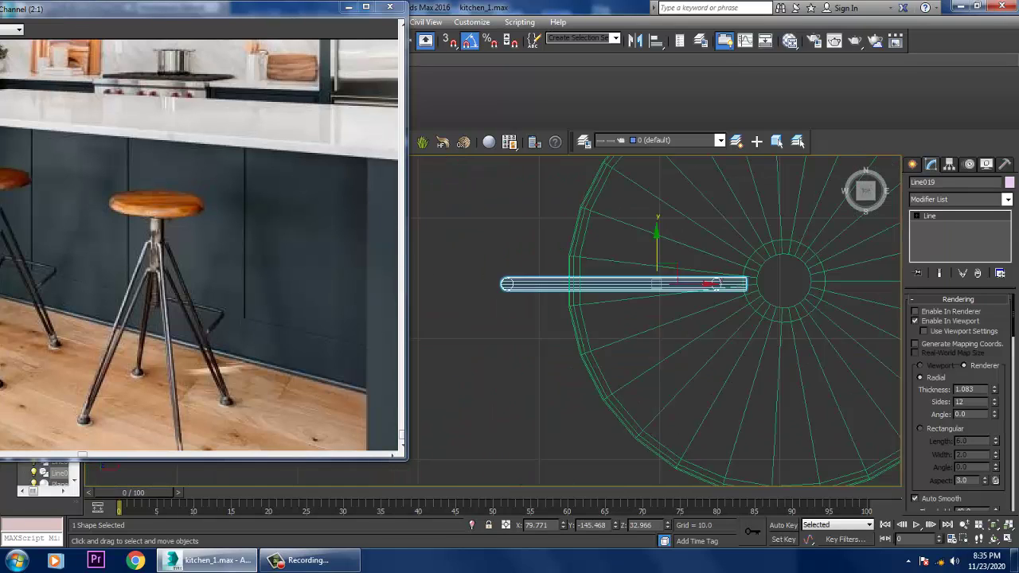
scroll(545, 230, down, 2)
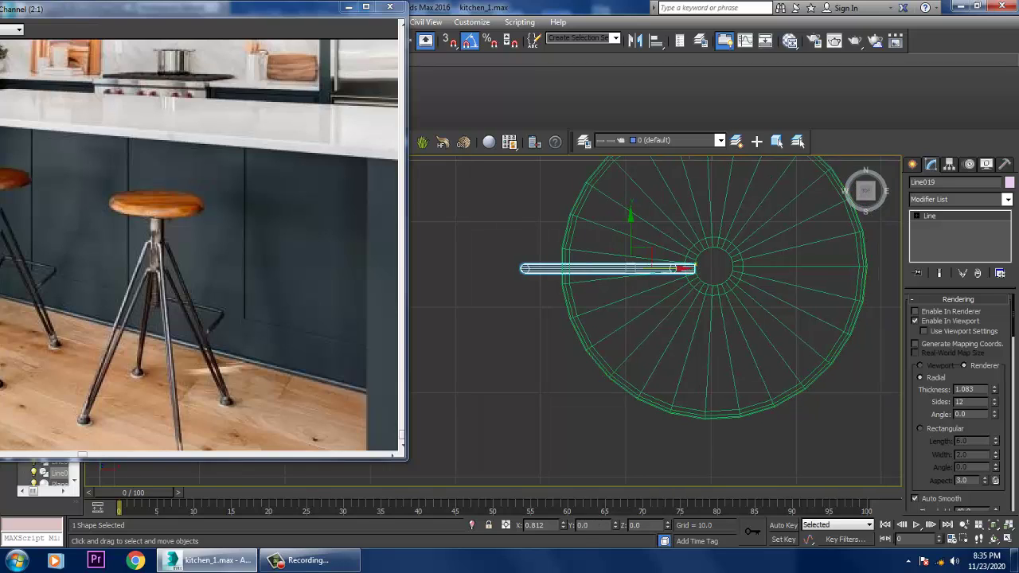
drag(623, 234, 630, 231)
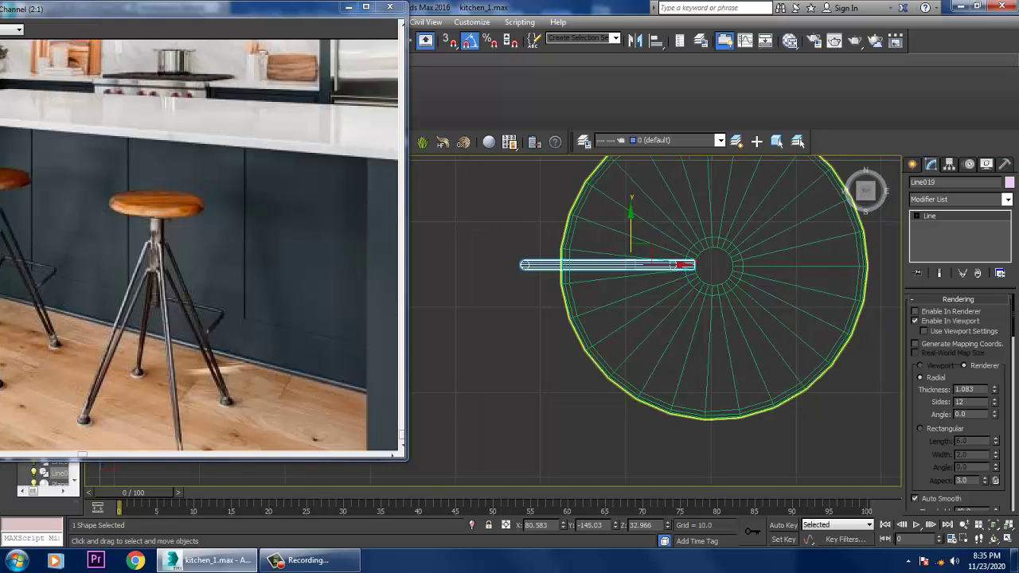
Try to mirror the leg as a copy about the Y axis and move it about 25.6 along X across the post
click(635, 41)
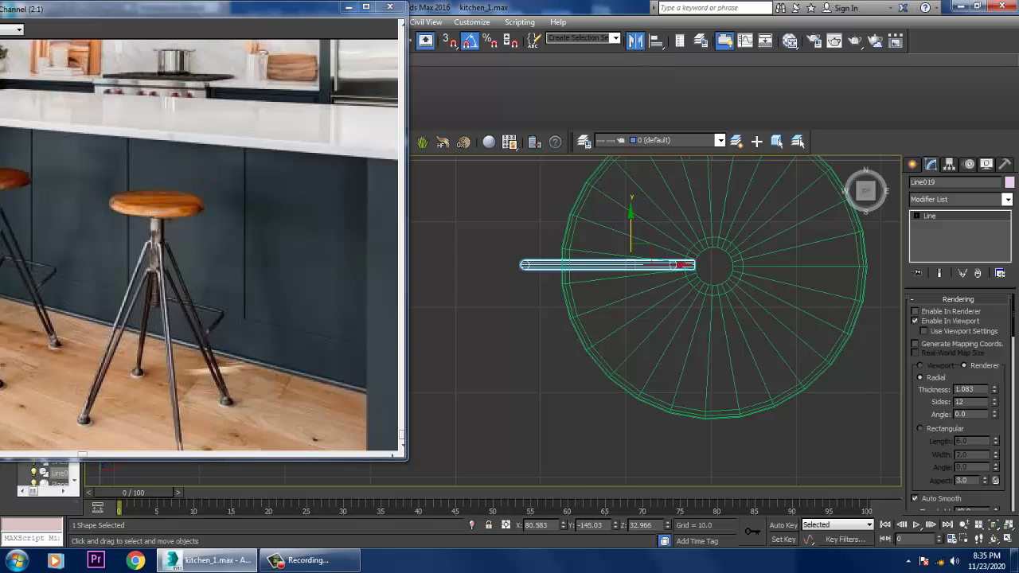
click(482, 307)
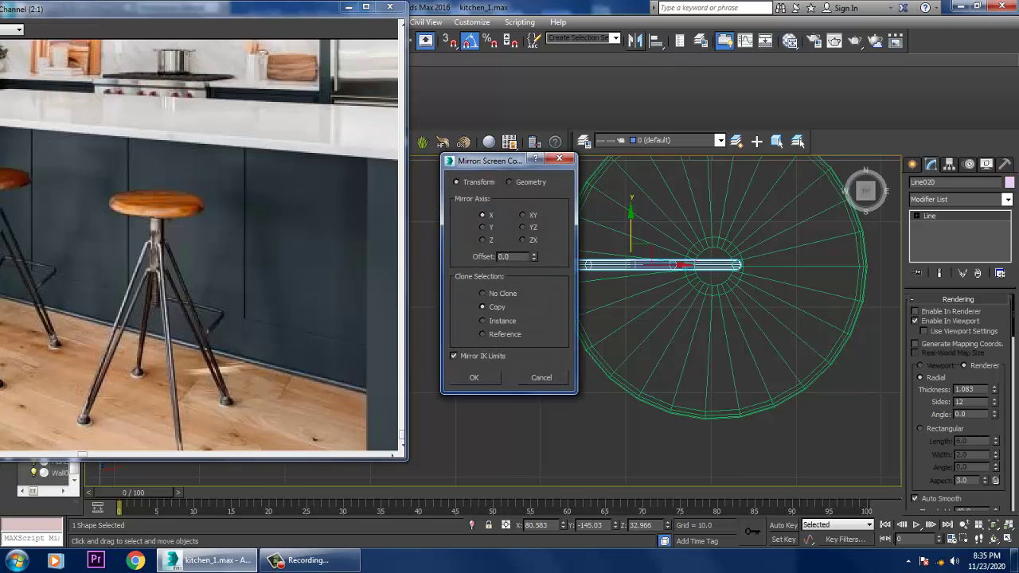
click(481, 227)
key(Return)
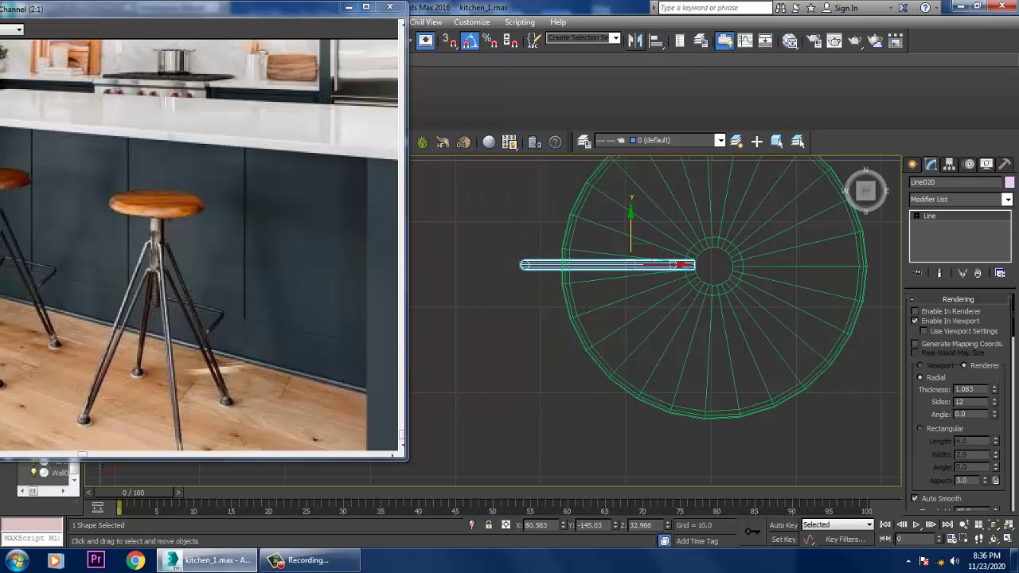
drag(668, 264, 890, 264)
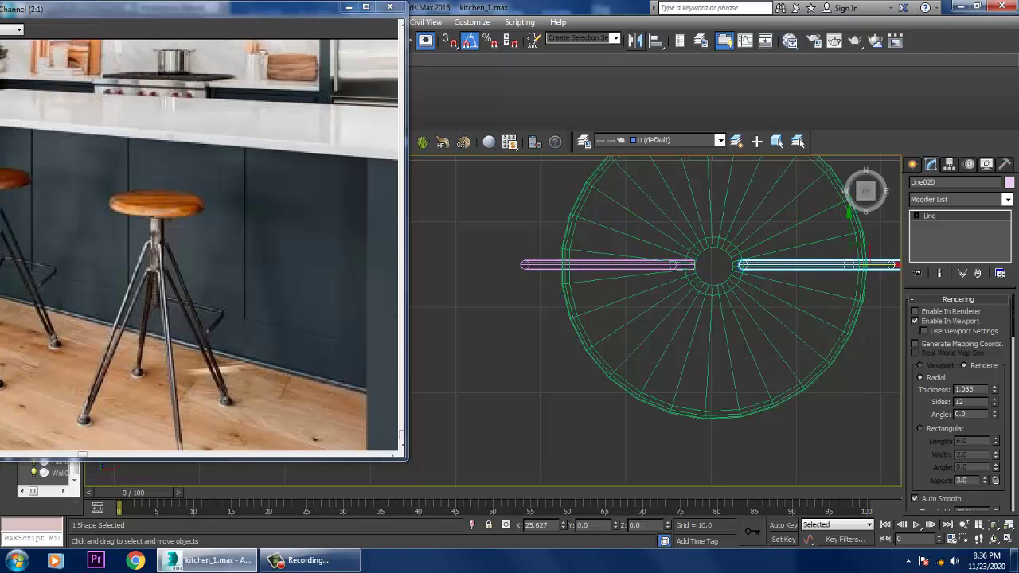
middle_drag(889, 264, 817, 268)
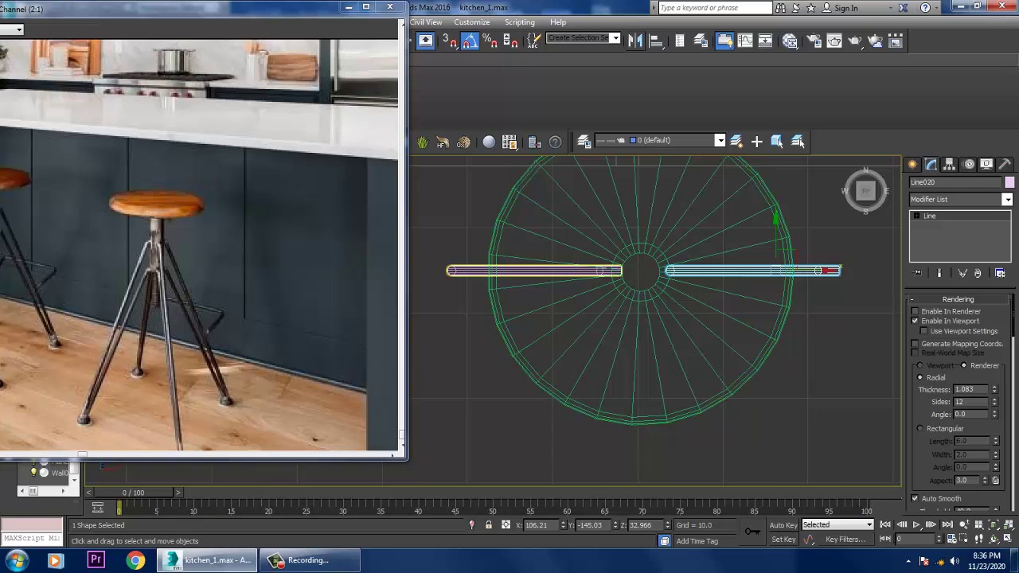
Rotate a copy of both legs a quarter turn around the post in the top view
ctrl+click(541, 270)
key(e)
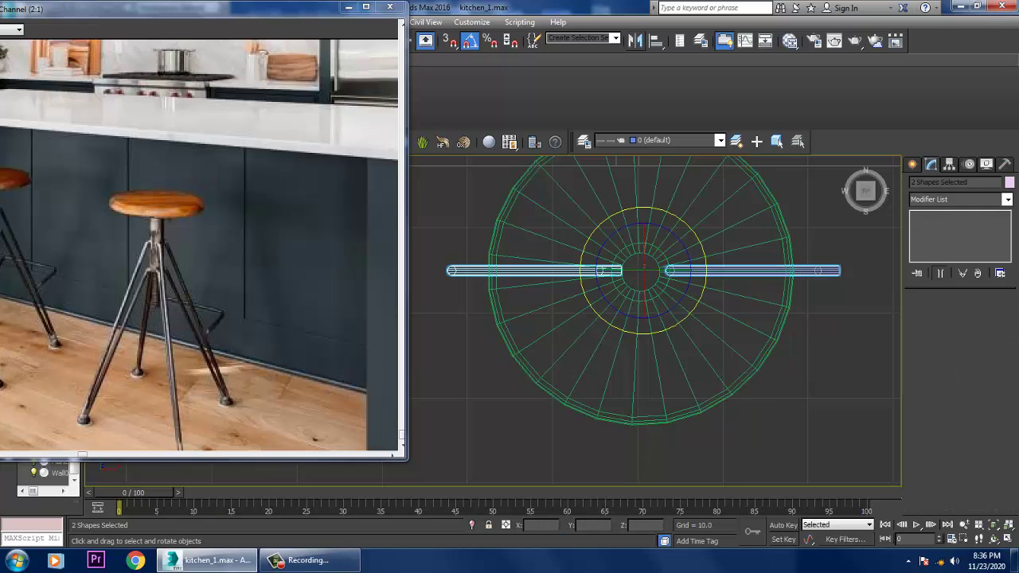
mouse_move(649, 340)
shift+mouse_down()
mouse_move(649, 350)
mouse_move(649, 340)
shift+mouse_up()
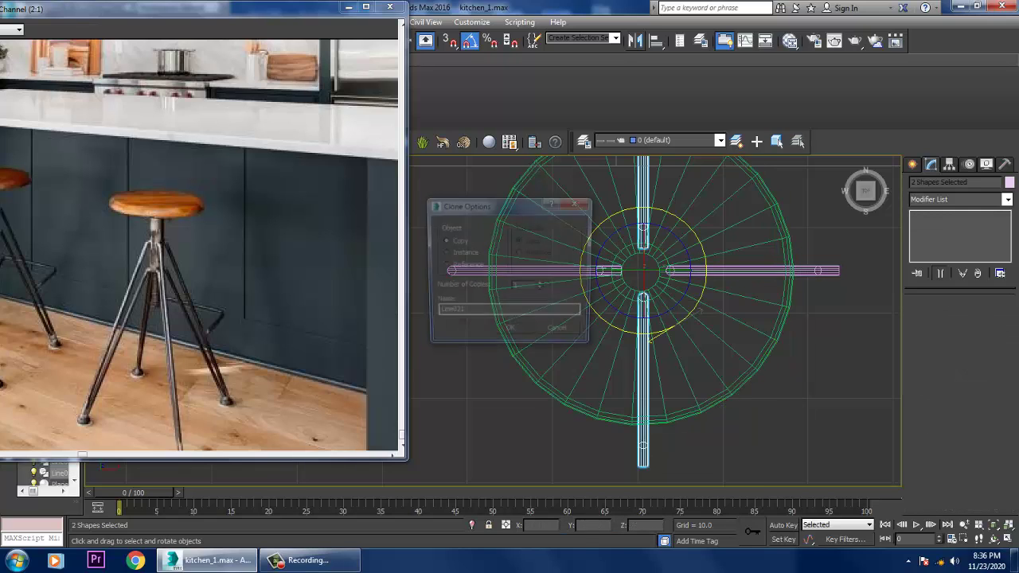
key(Return)
Delete the rotated pair of leg copies and the mirrored leg copy, keeping only the original leg
key(alt+w)
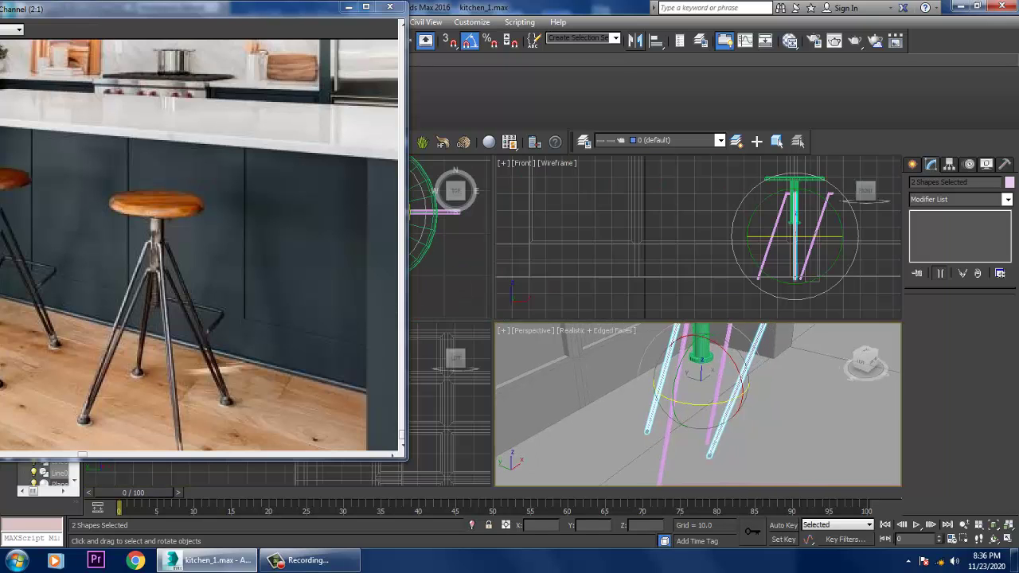
middle_click(649, 340)
key(alt+w)
alt+middle_drag(621, 319, 653, 323)
key(Delete)
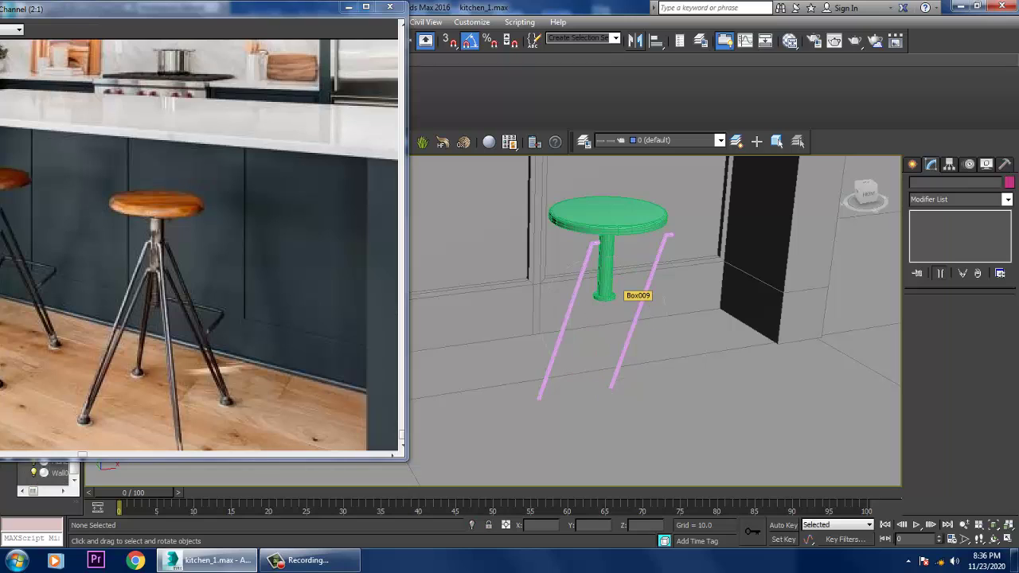
alt+middle_drag(628, 291, 651, 334)
click(653, 334)
key(Delete)
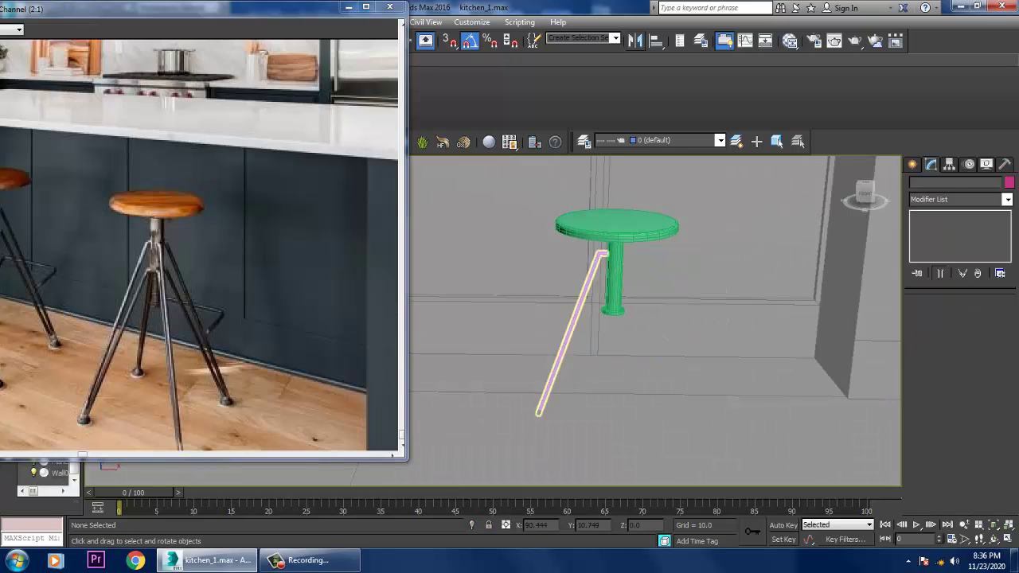
Mirror the leg as a copy about the X axis and move it across the post to about X 99.1
click(563, 350)
key(w)
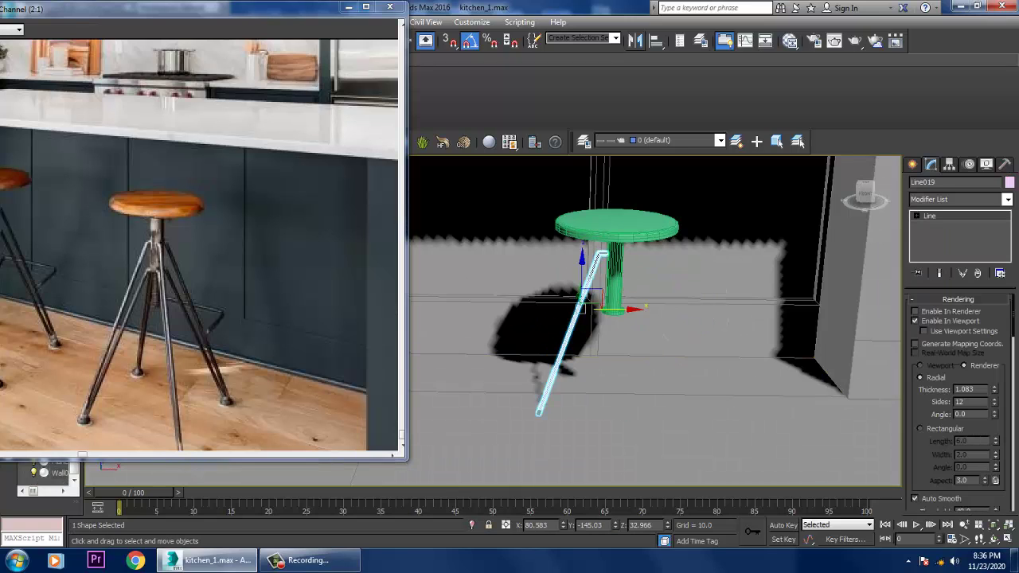
click(634, 39)
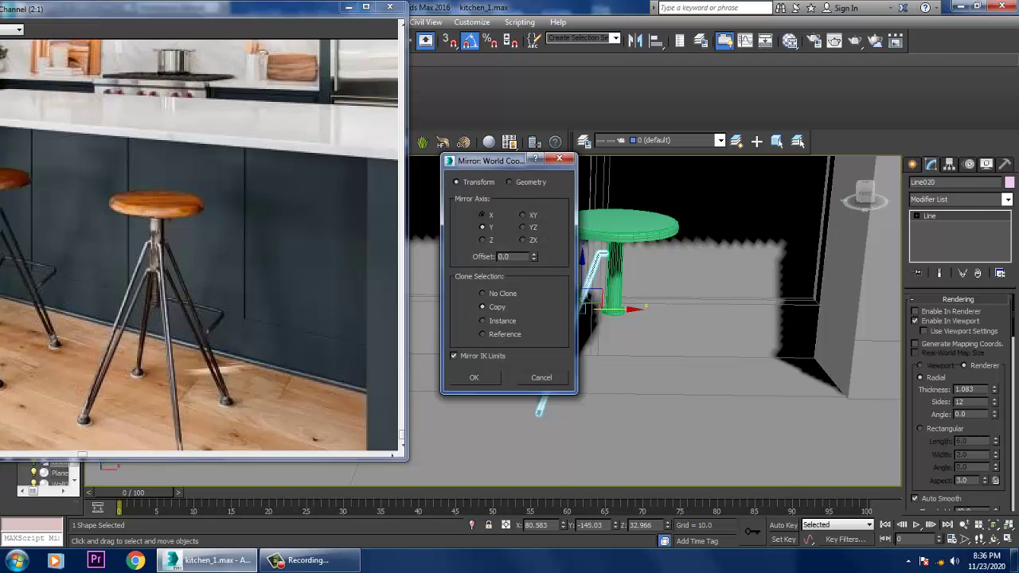
key(Return)
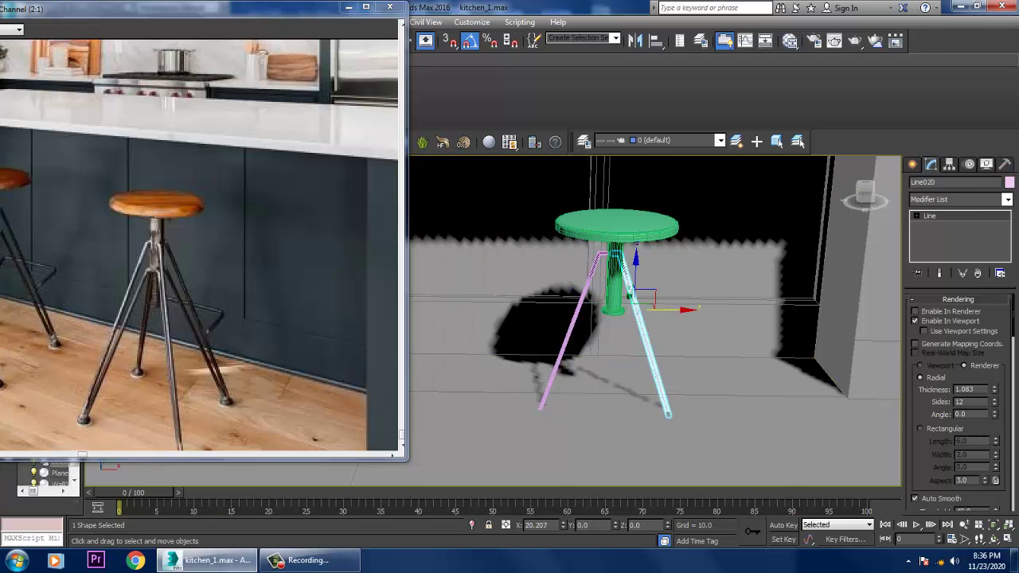
drag(669, 309, 677, 309)
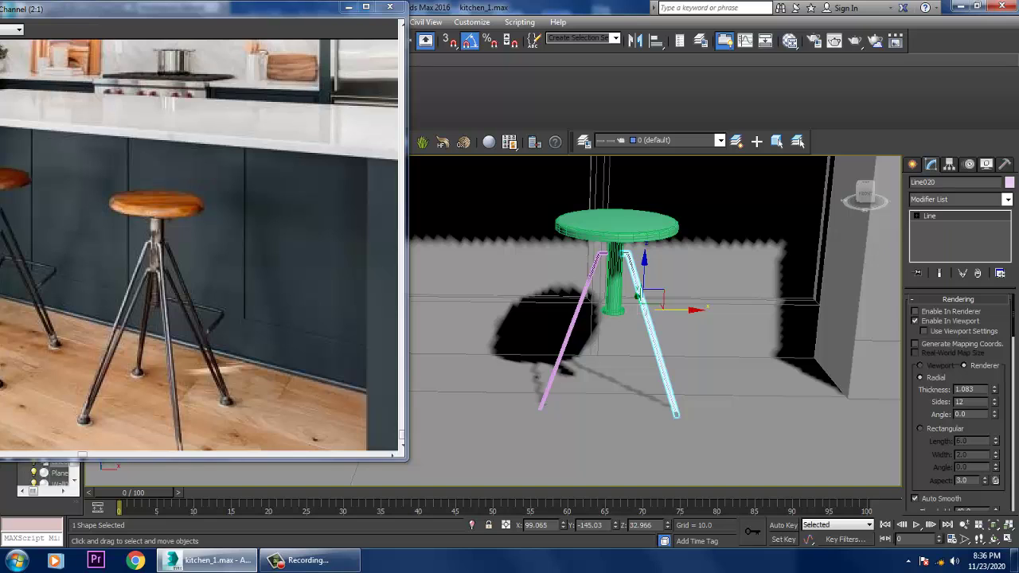
Select both opposite legs in the top view and rotate a copy of them a quarter turn around the post, giving four legs
key(alt+w)
key(alt+w)
scroll(716, 310, up, 3)
scroll(613, 306, down, 2)
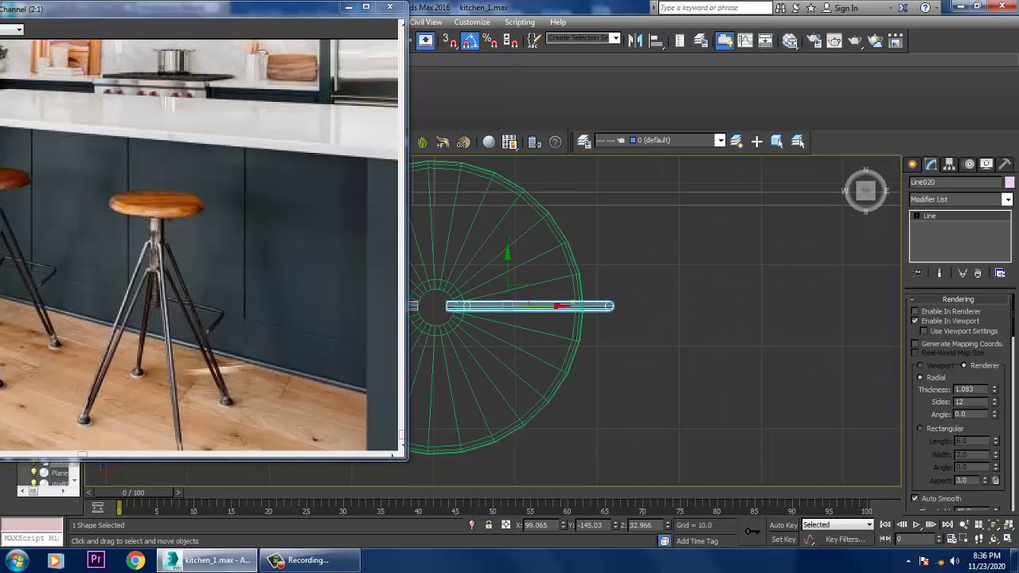
middle_drag(549, 342, 685, 342)
ctrl+click(509, 307)
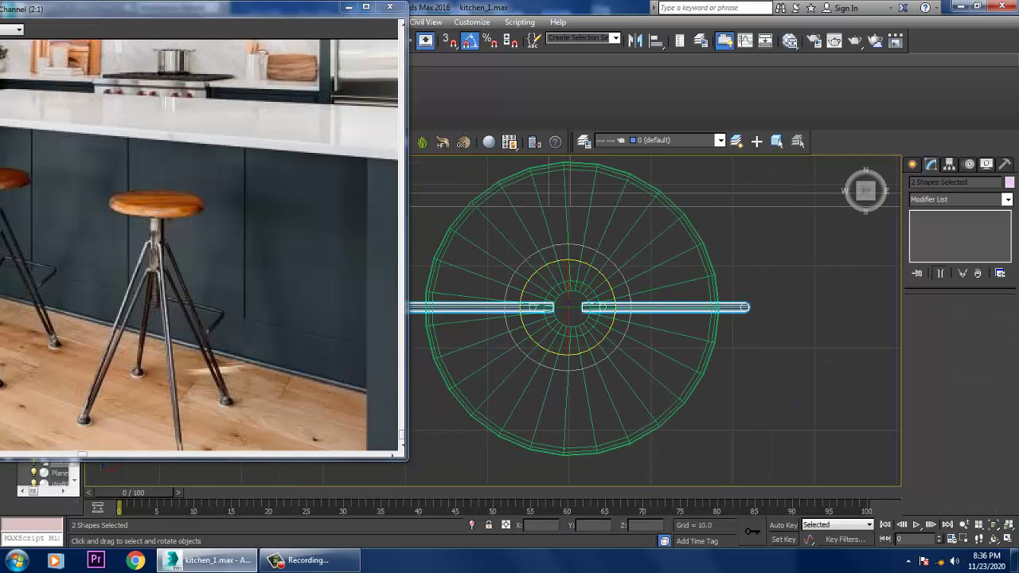
shift+drag(573, 369, 595, 370)
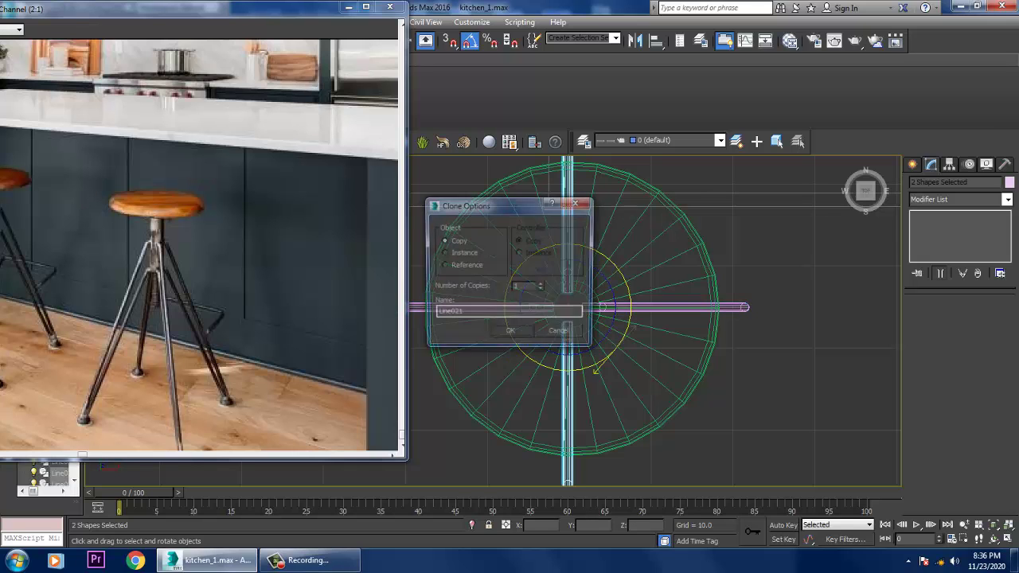
key(Return)
key(alt+w)
key(alt+w)
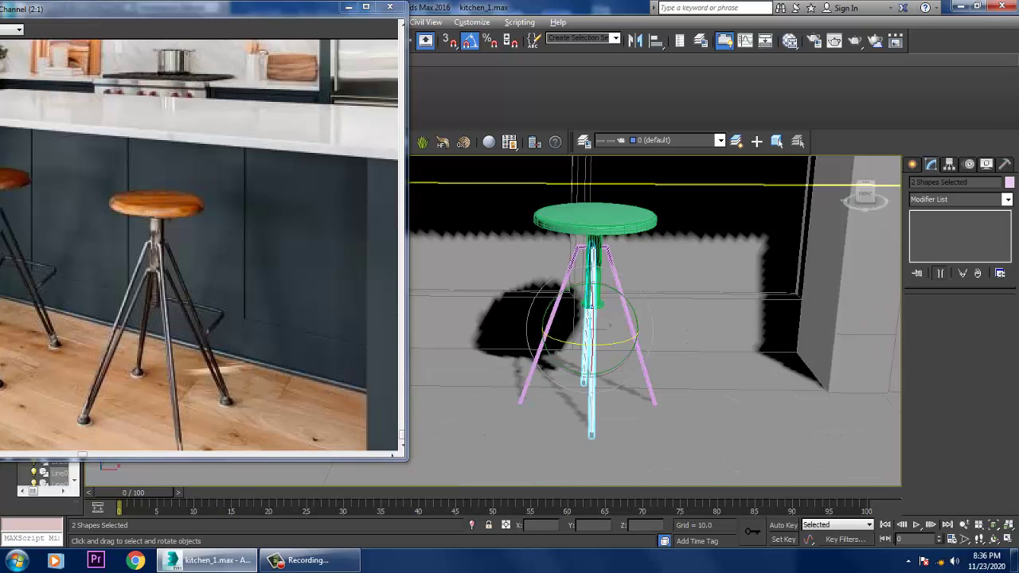
scroll(605, 318, up, 3)
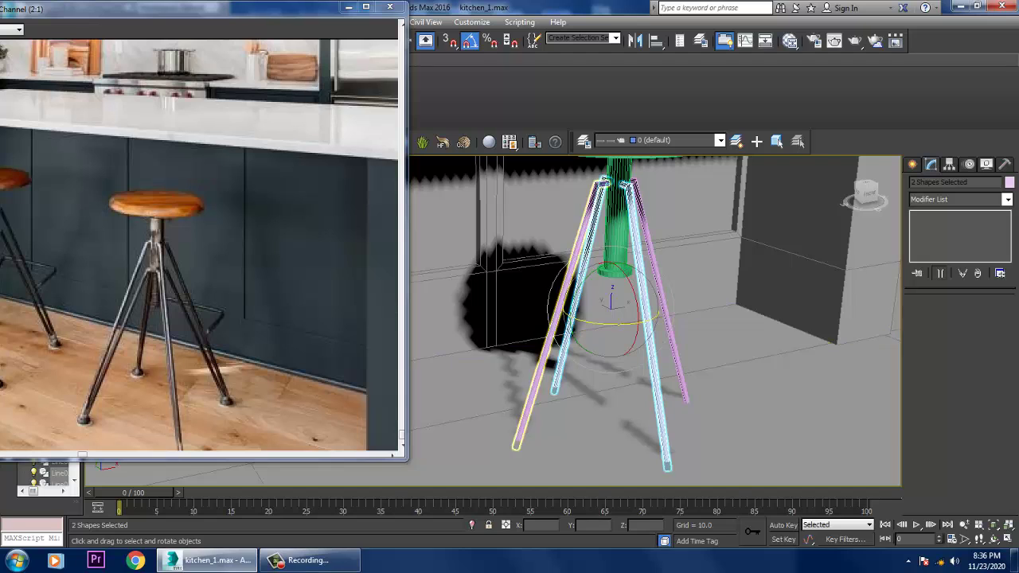
Draw an inner leg line in the front view from the post's lower part, about 4.5 outward, then about 44.3 down to the outer leg's foot
click(576, 296)
key(alt+w)
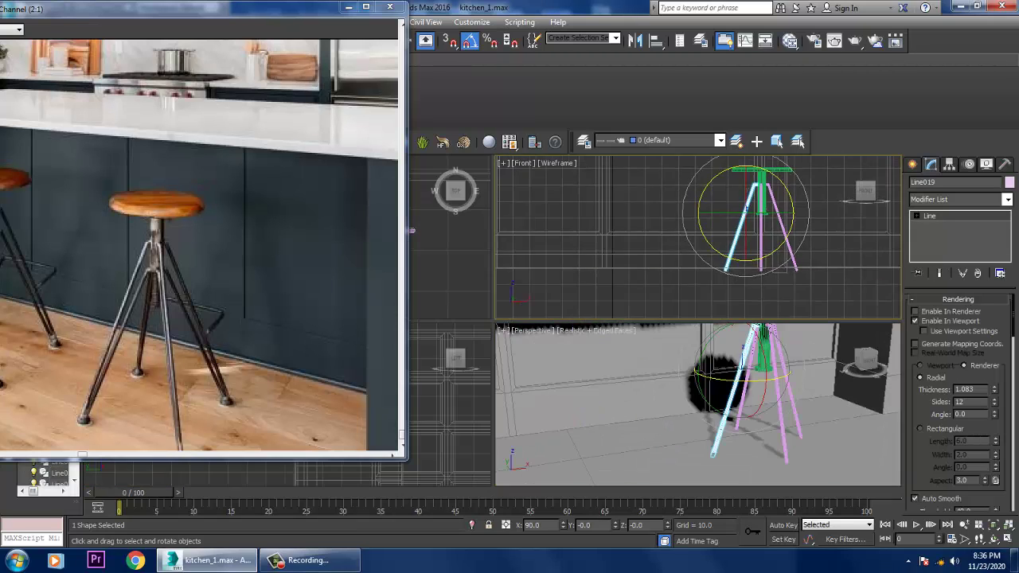
key(alt+w)
key(w)
click(911, 164)
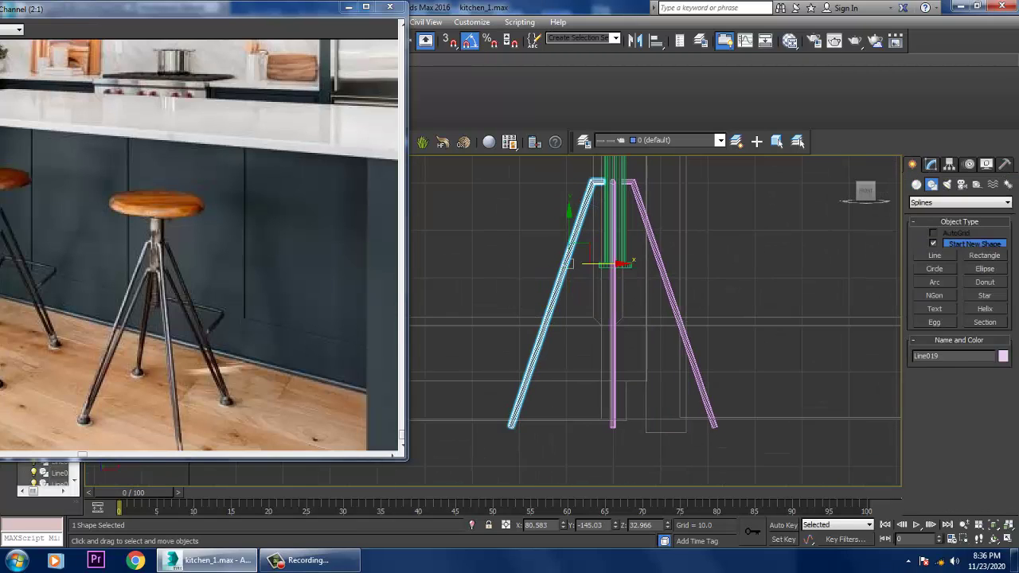
click(934, 255)
middle_drag(573, 262, 588, 249)
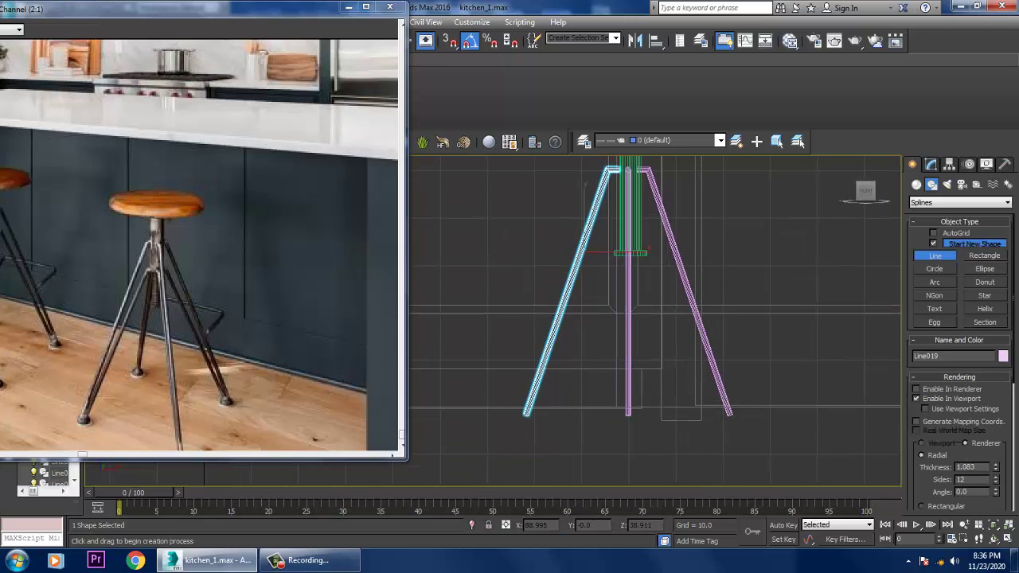
click(624, 222)
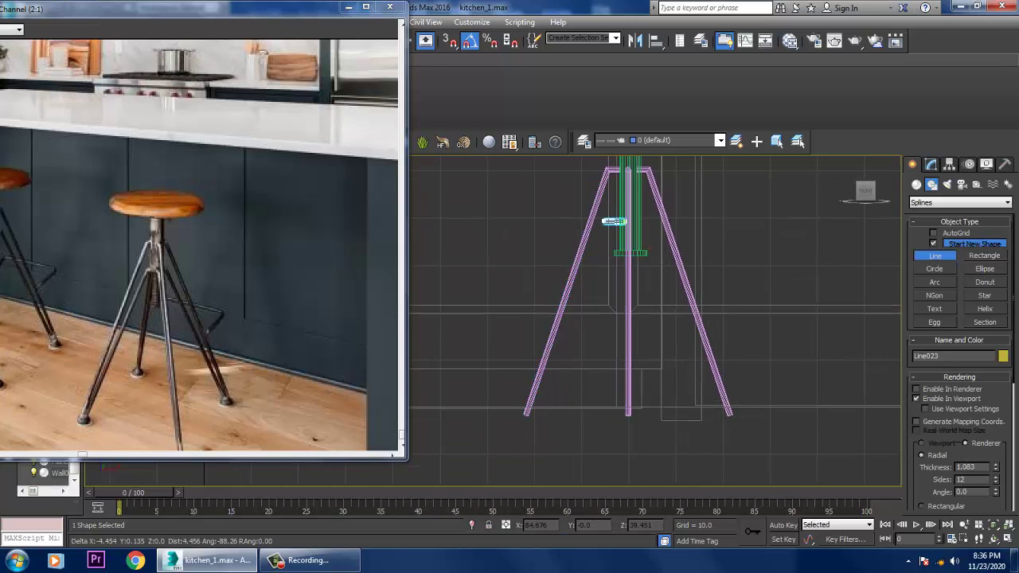
click(604, 222)
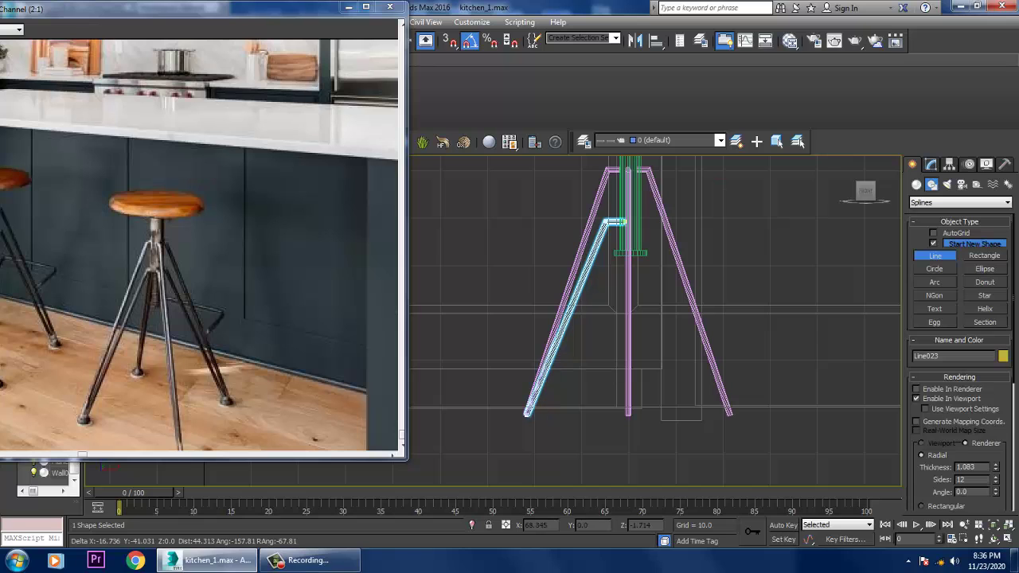
click(527, 413)
right_click(527, 412)
right_click(527, 413)
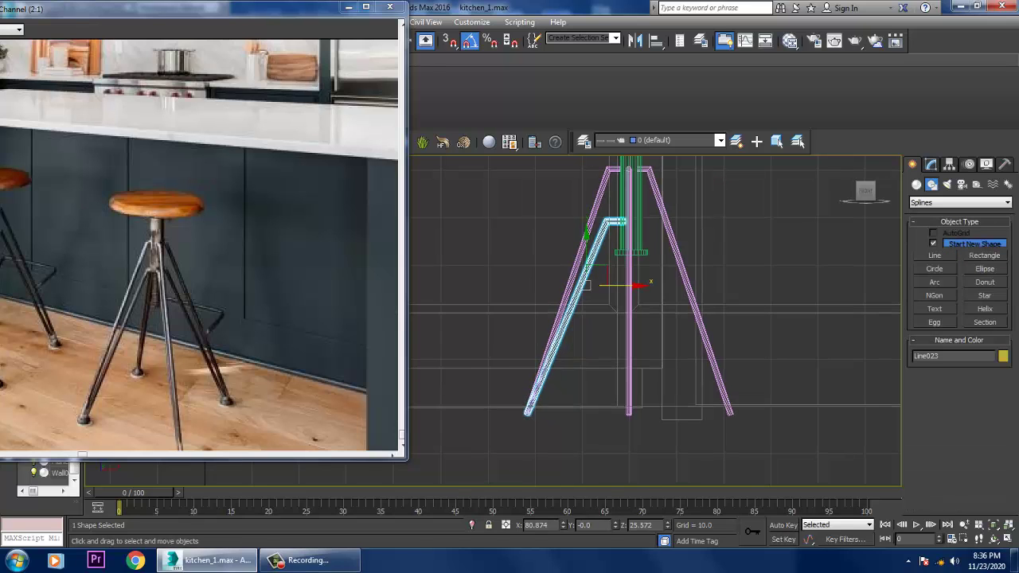
Mirror the inner leg line as a copy about the X axis in the top view and move it to about X 51.5
key(alt+w)
key(t)
key(alt+w)
key(z)
scroll(532, 243, down, 2)
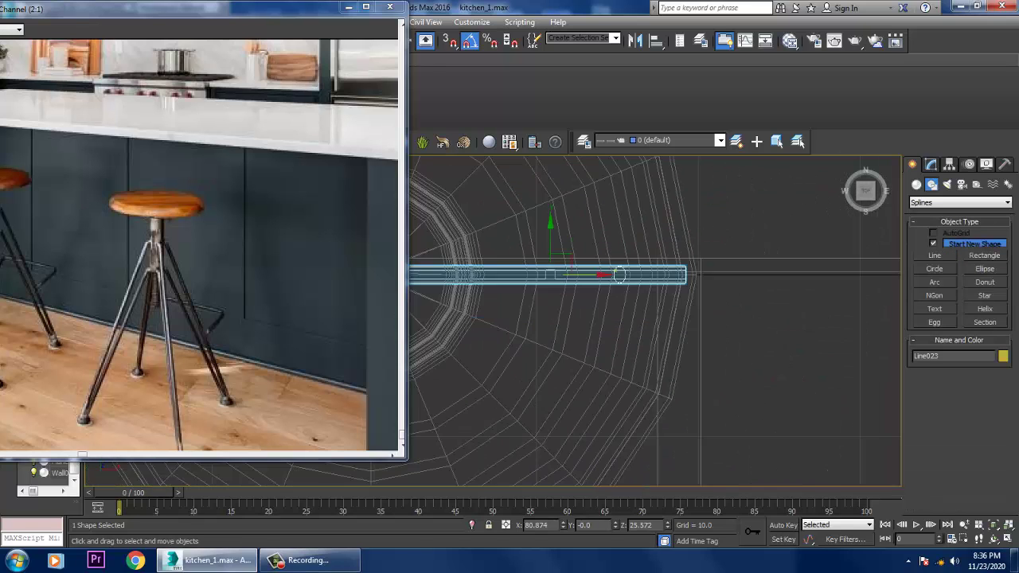
scroll(654, 321, down, 2)
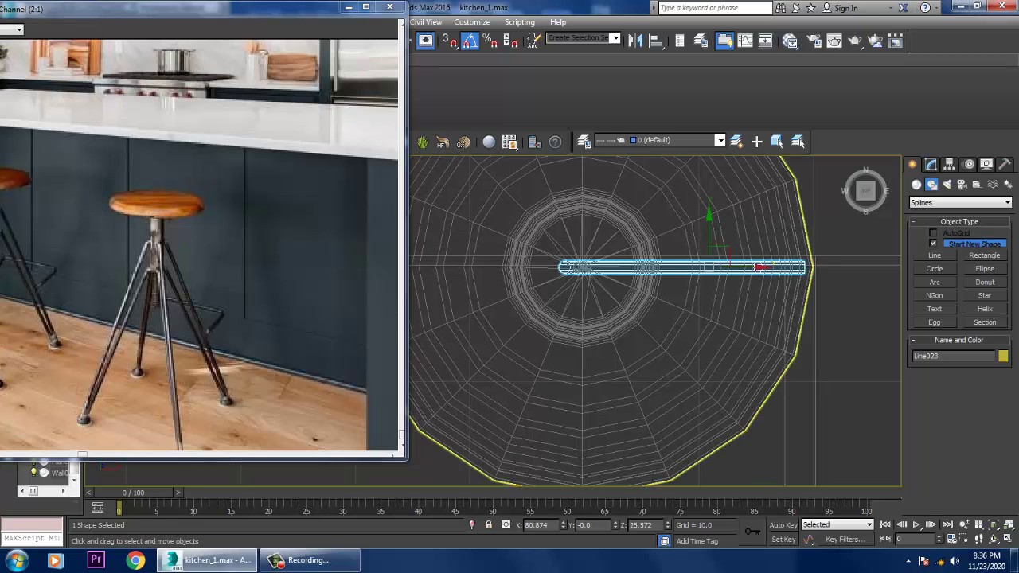
click(930, 164)
click(634, 41)
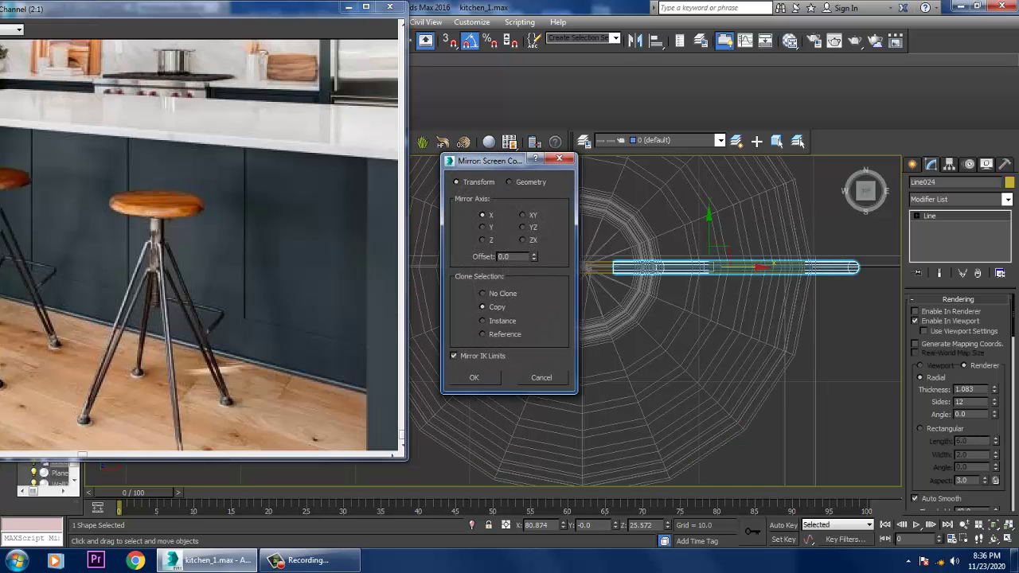
key(Return)
scroll(684, 318, down, 2)
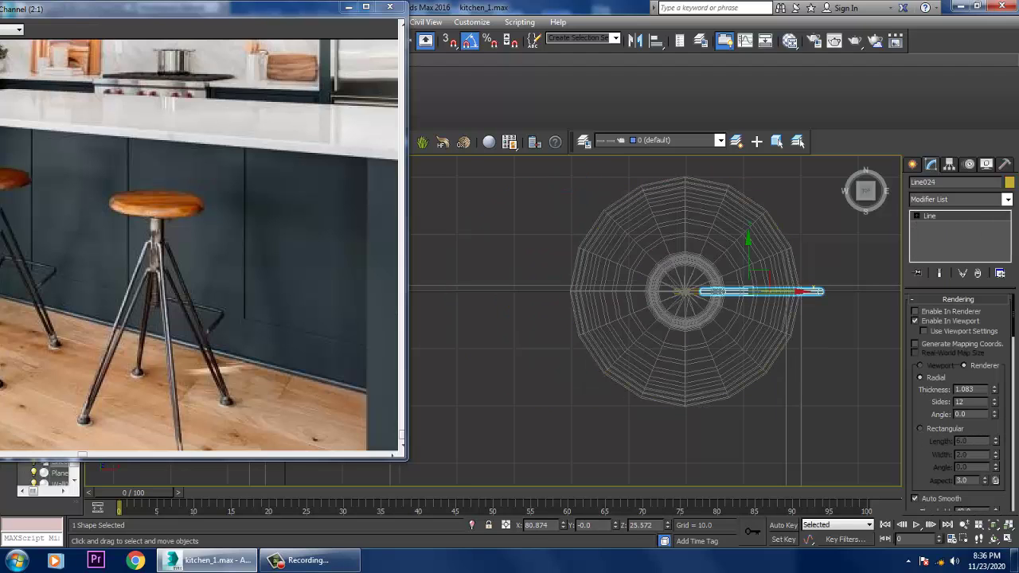
drag(752, 291, 587, 291)
Try to move the mirrored inner leg line along Y to the stool's depth, at about Y -143.1
key(alt+w)
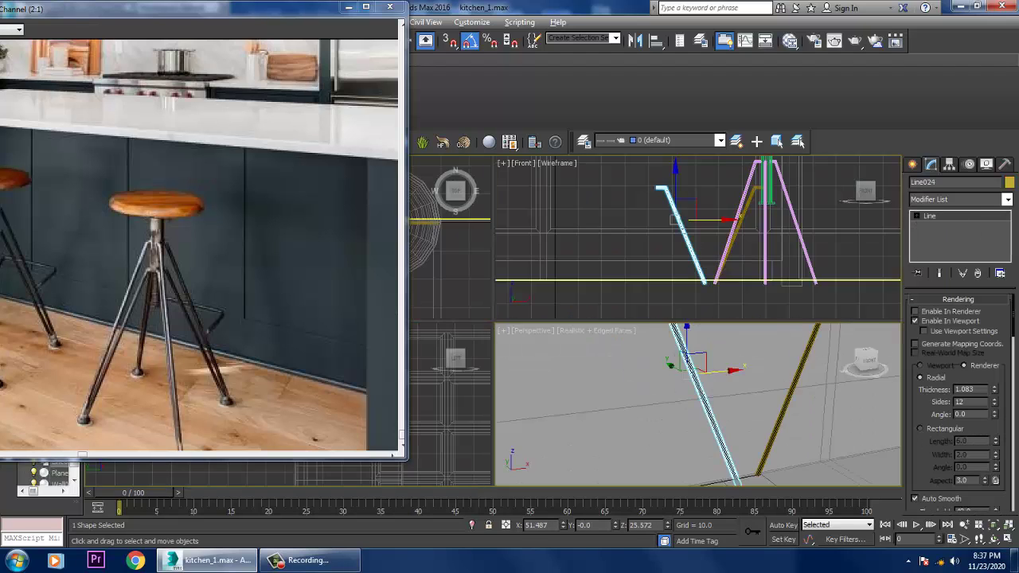
key(alt+w)
alt+middle_drag(652, 318, 620, 262)
scroll(613, 335, up, 4)
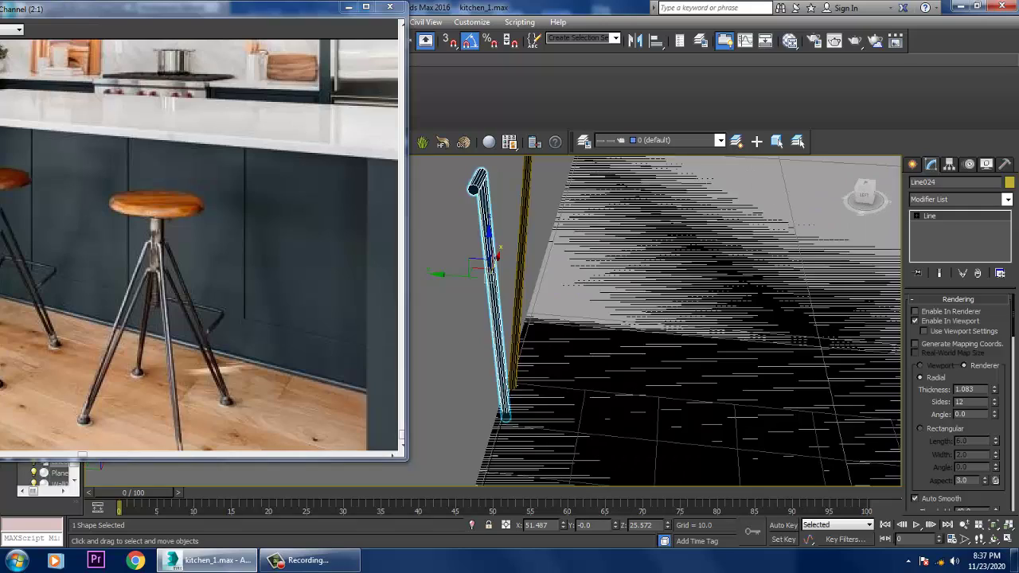
alt+middle_drag(653, 318, 613, 278)
scroll(636, 310, down, 2)
scroll(621, 302, up, 2)
scroll(629, 311, down, 5)
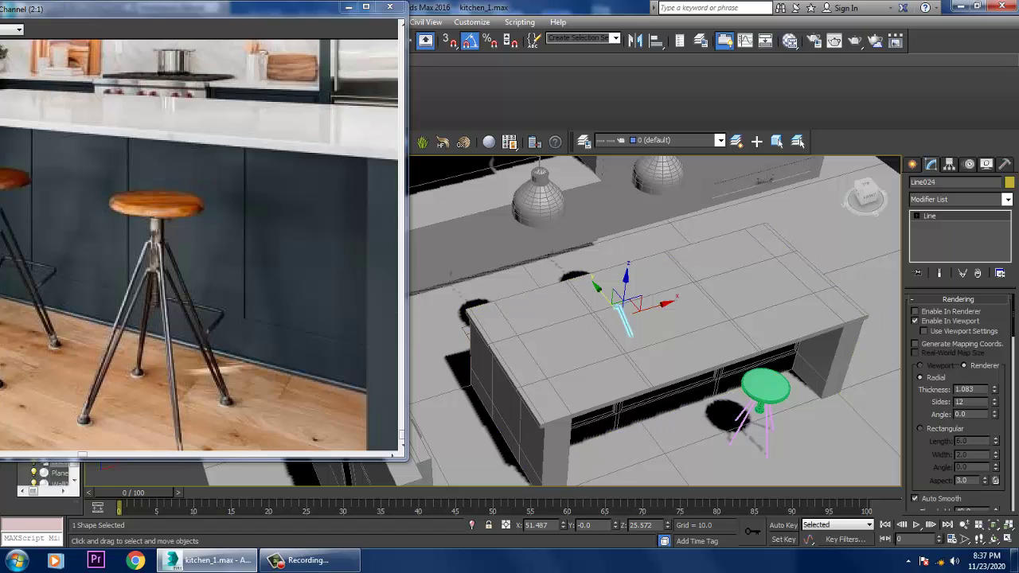
scroll(740, 406, up, 6)
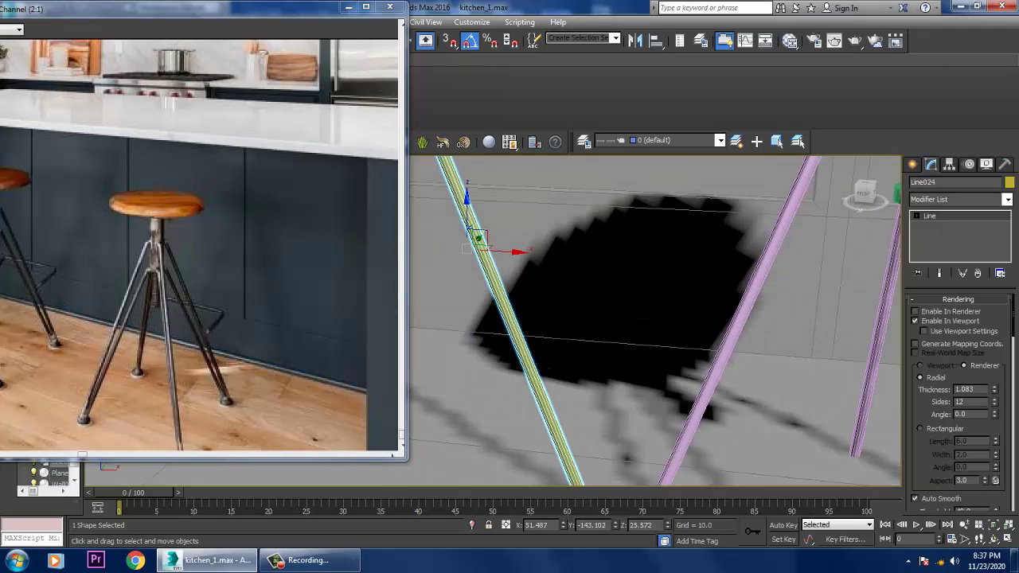
scroll(653, 319, down, 4)
alt+middle_drag(653, 318, 629, 287)
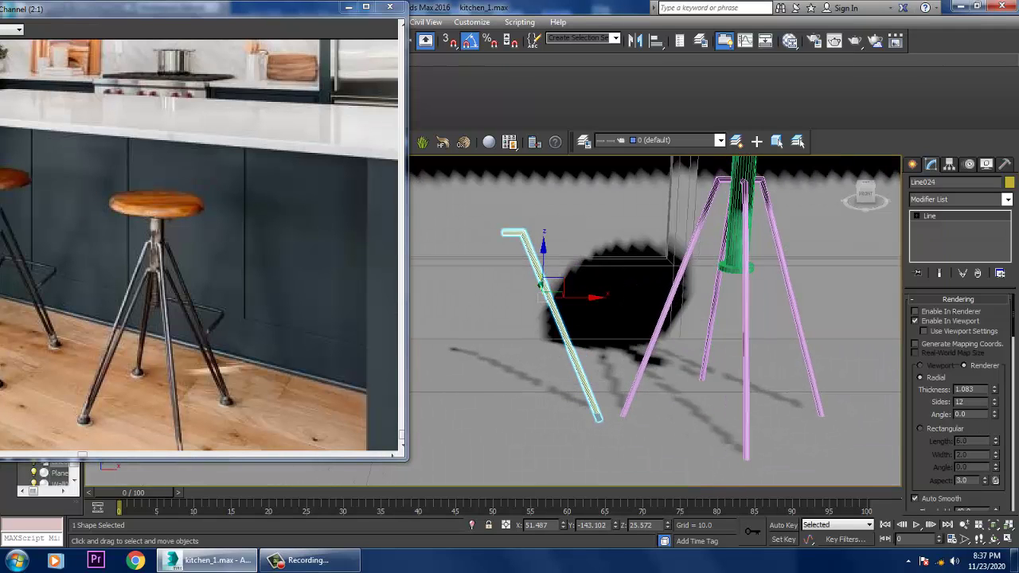
drag(628, 322, 661, 319)
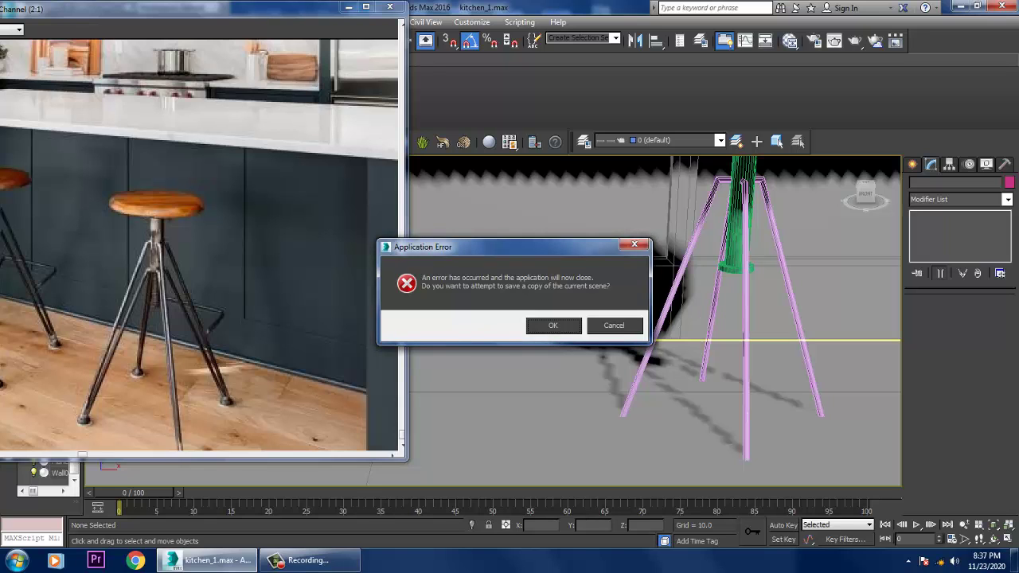
Save a recovery copy of the scene, close the error messages and restart 3ds Max 2016 - English
click(553, 324)
click(629, 339)
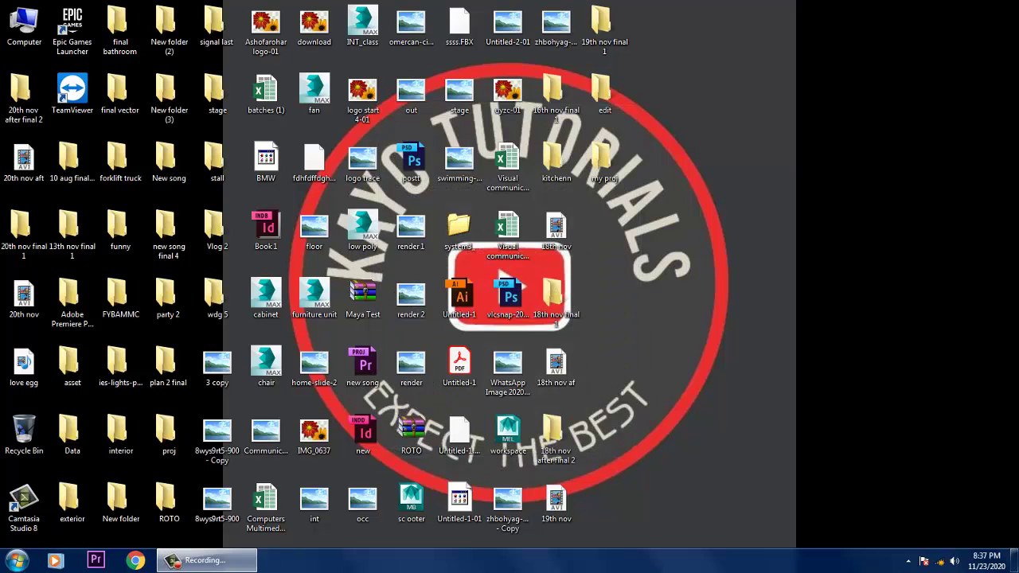
click(17, 560)
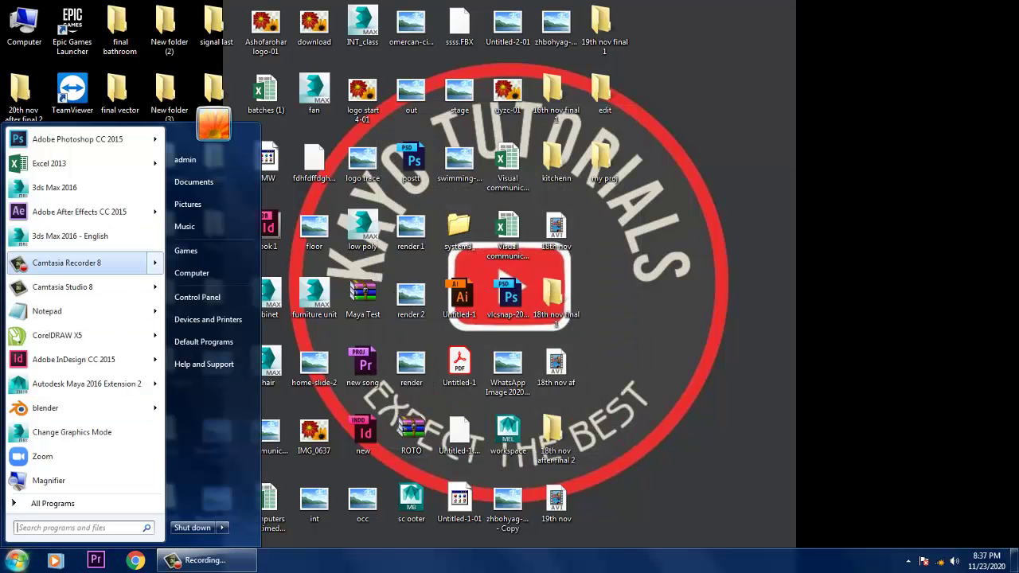
click(70, 236)
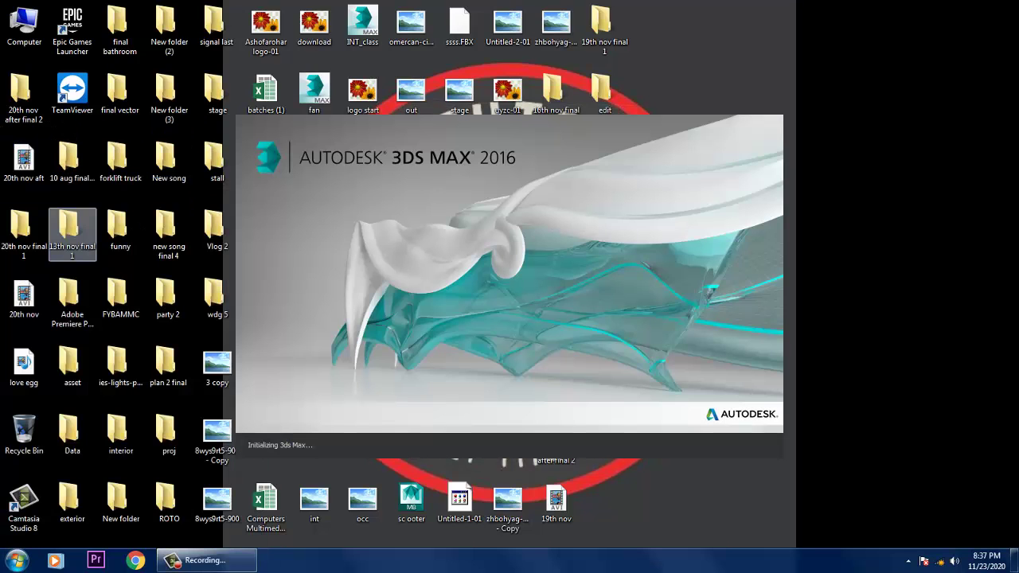
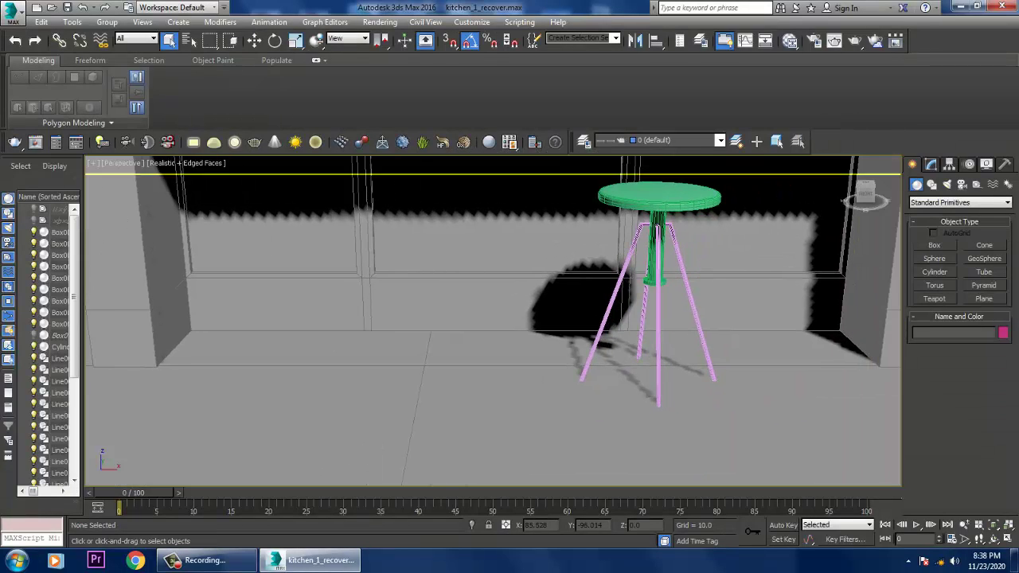
Move the inner leg line along Y onto the stool and align it with the outer leg in the top view, at about Y -145.07
click(613, 302)
key(alt+w)
key(alt+w)
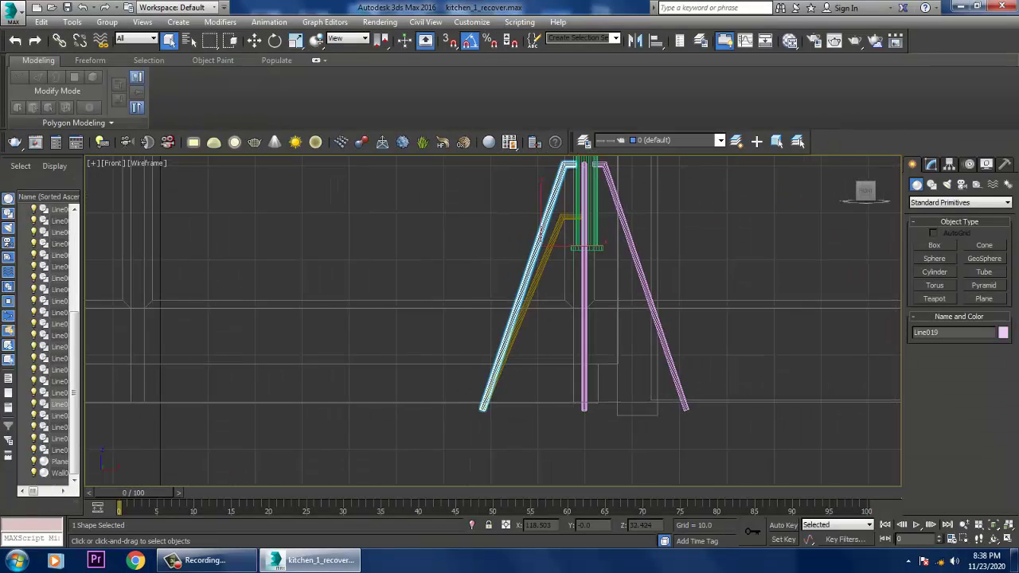
key(w)
key(alt+w)
scroll(716, 374, up, 5)
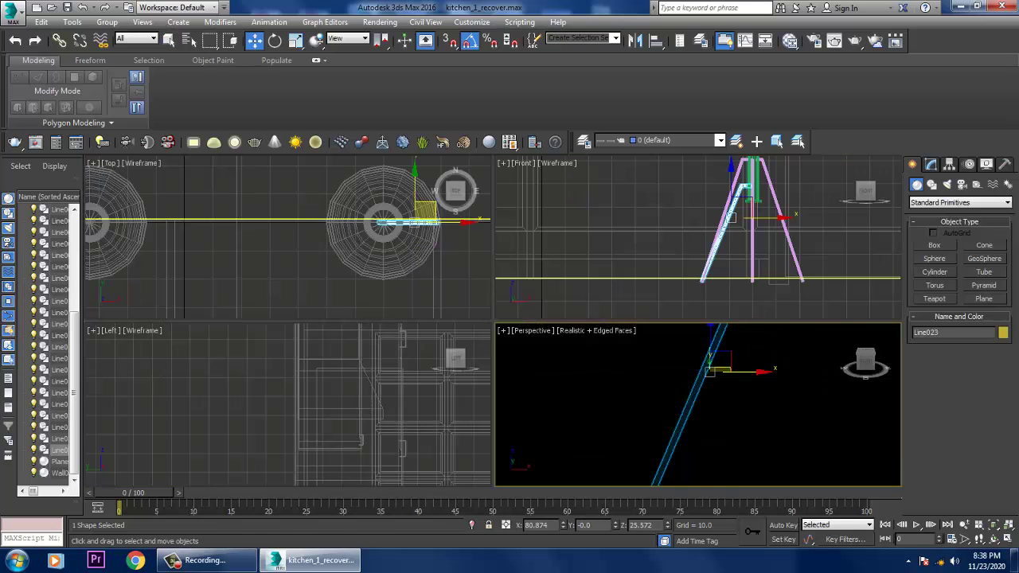
key(alt+w)
scroll(716, 382, down, 5)
alt+middle_drag(716, 382, 665, 344)
scroll(684, 334, up, 6)
key(alt+w)
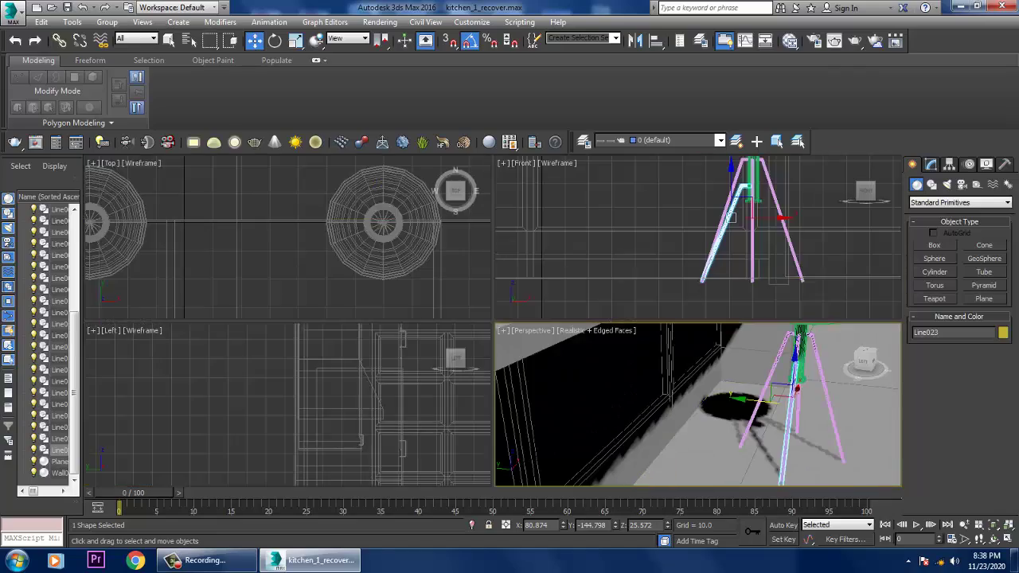
key(alt+w)
scroll(899, 296, down, 3)
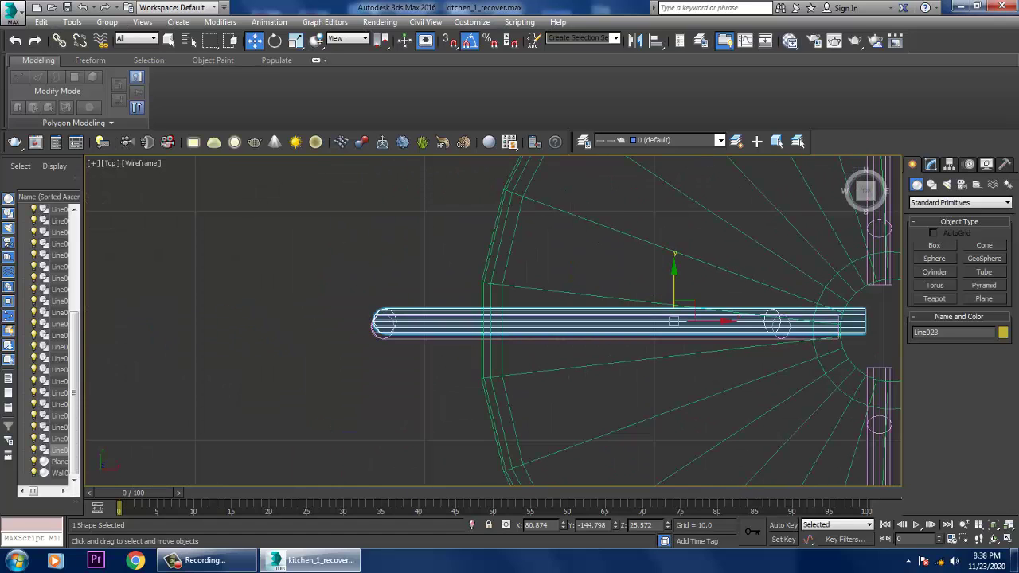
scroll(493, 321, down, 4)
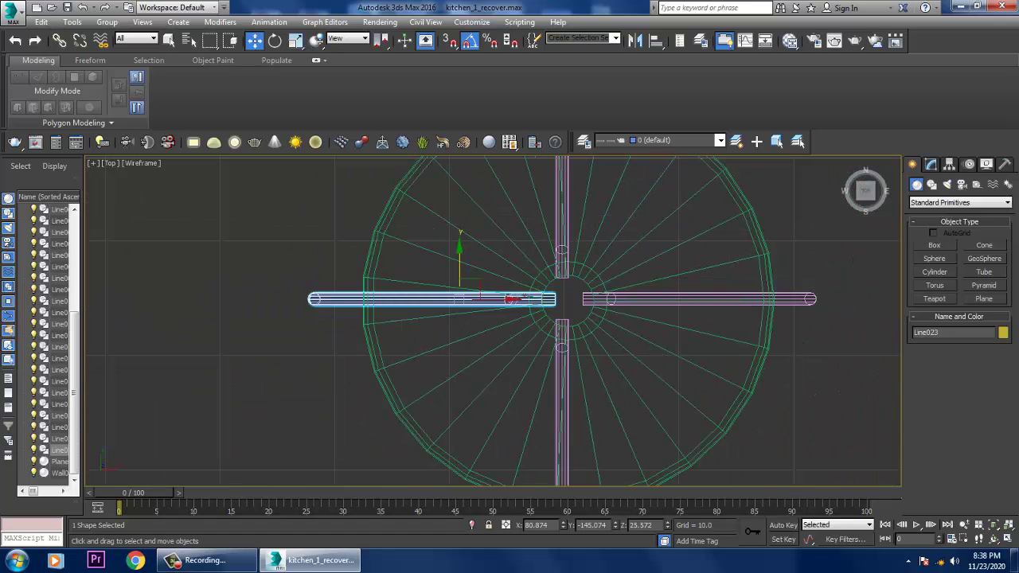
Mirror the inner leg line as a copy about the X axis and move it beside the opposite outer leg, at about X 98.67
click(634, 41)
click(482, 307)
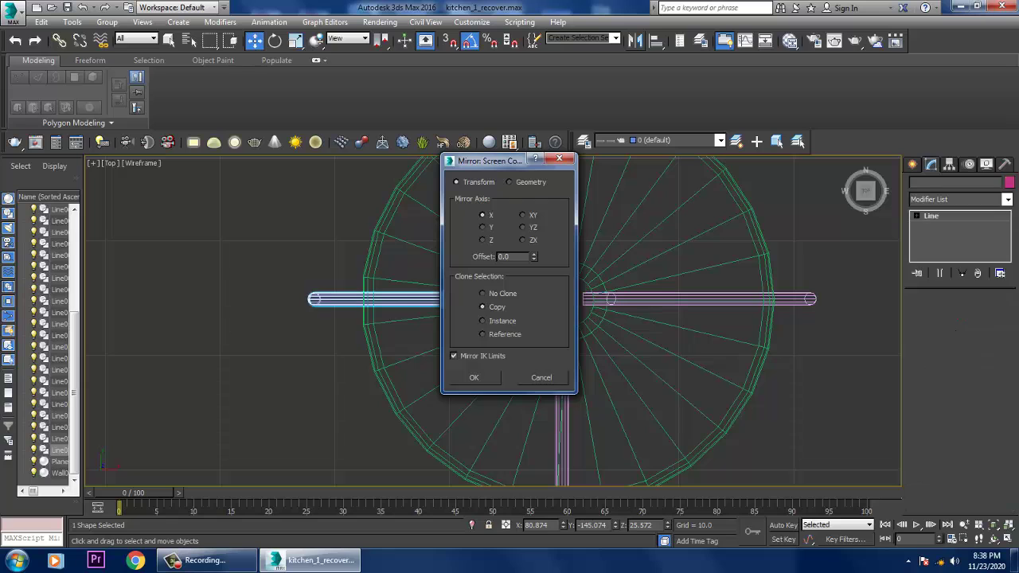
click(474, 378)
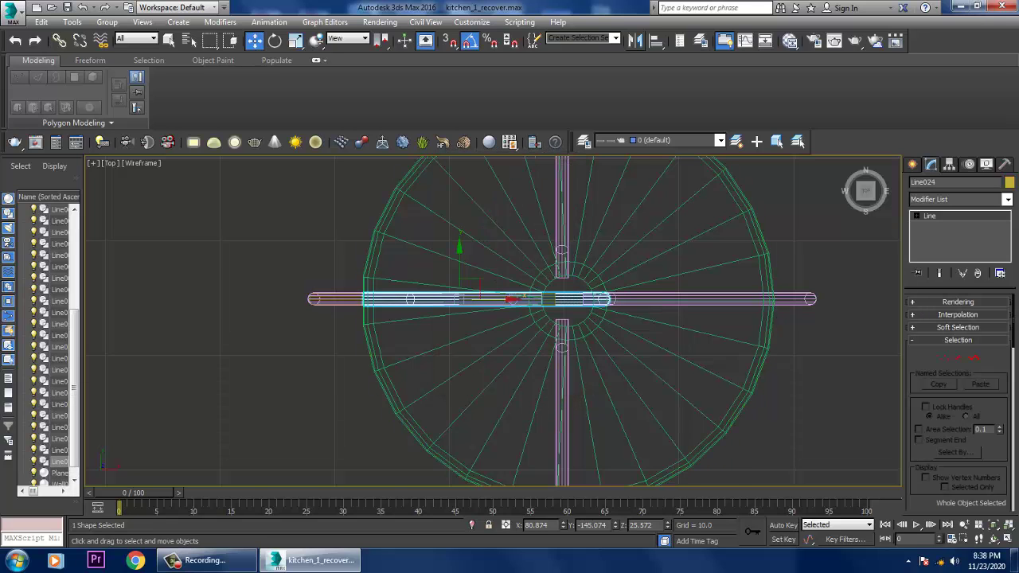
key(alt+w)
alt+middle_drag(700, 406, 716, 402)
key(alt+w)
alt+middle_drag(493, 318, 557, 307)
drag(567, 281, 558, 281)
mouse_move(559, 280)
alt+middle_down()
mouse_move(541, 290)
mouse_move(557, 287)
alt+middle_up()
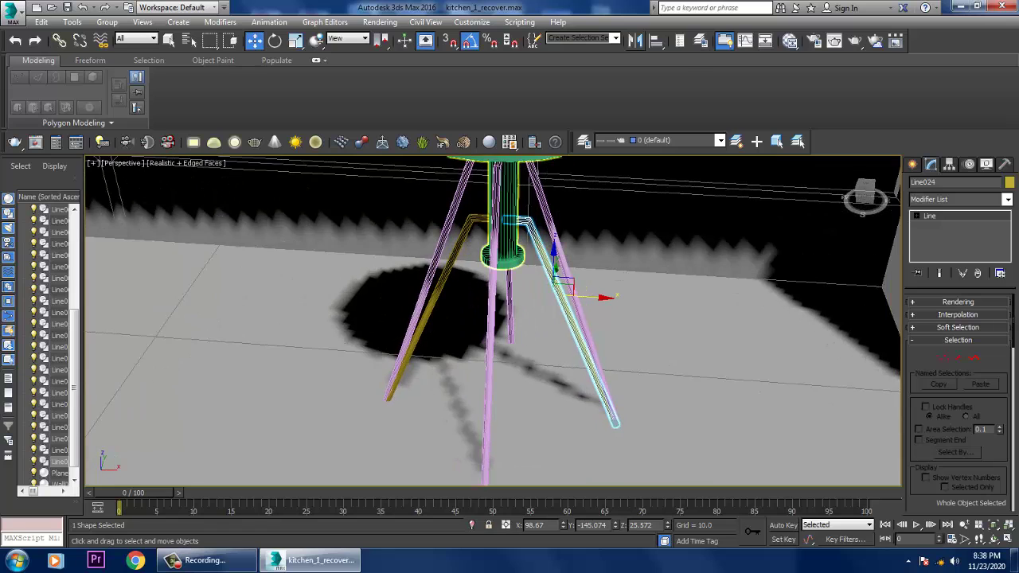
Select both inner leg lines and rotate one copy of the pair in the top view onto the two perpendicular outer legs
ctrl+click(427, 318)
key(alt+w)
key(alt+w)
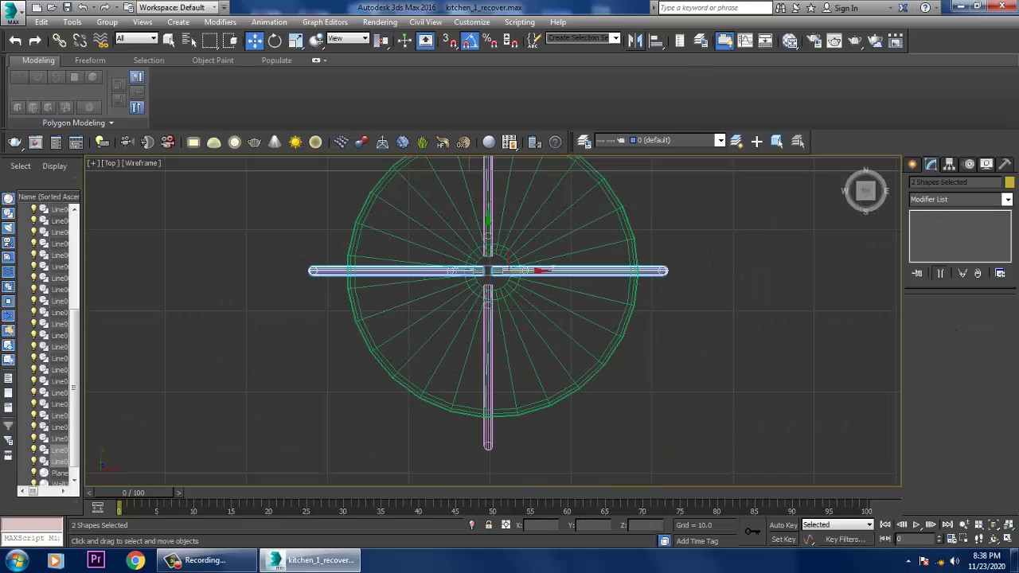
key(e)
shift+drag(532, 296, 546, 358)
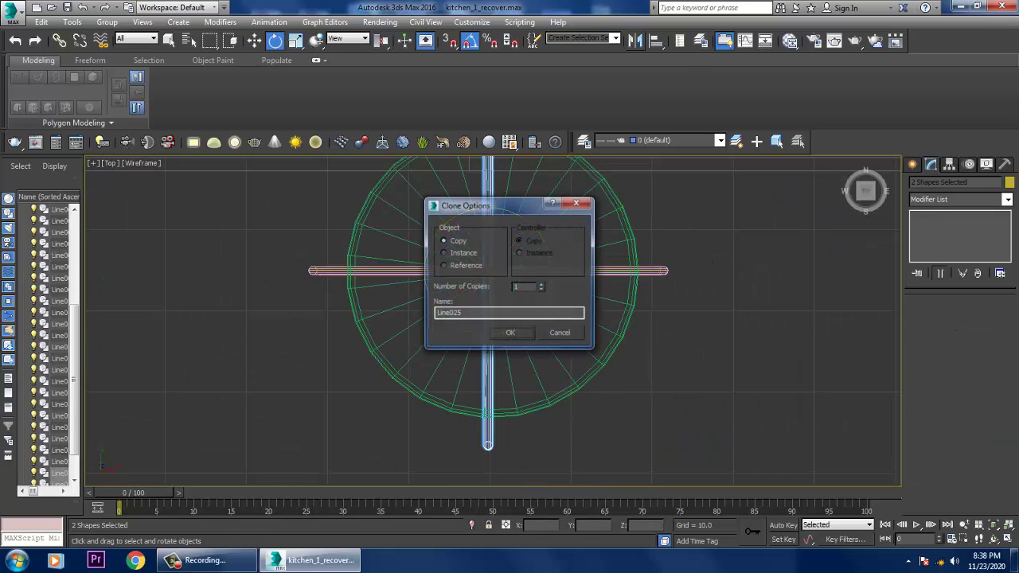
click(509, 332)
key(alt+w)
middle_drag(286, 231, 266, 230)
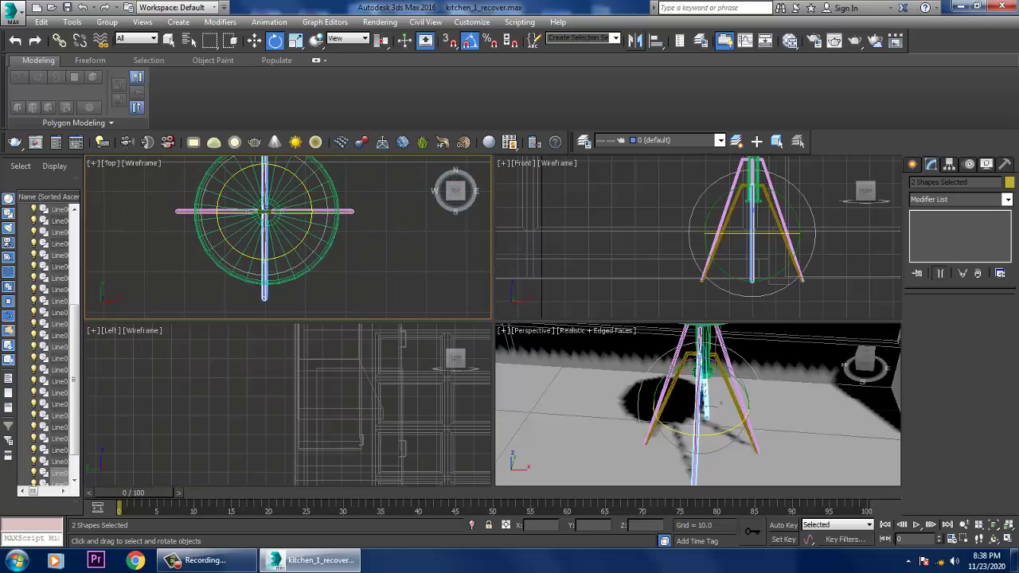
Open the kitchen reference photo 1524514638493.jpeg in the image viewer and move its window aside to keep the viewports visible
click(379, 22)
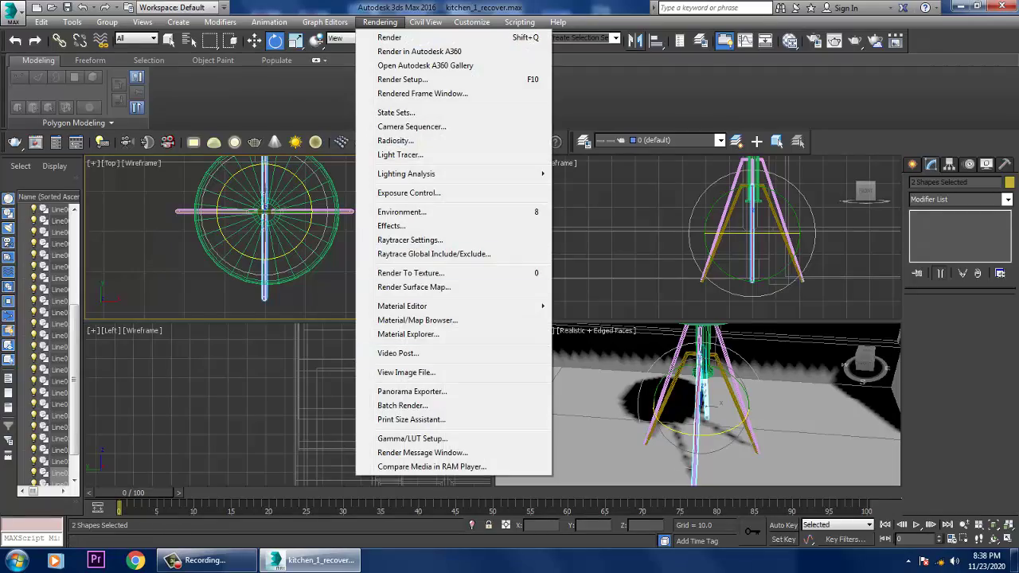
click(406, 372)
click(112, 103)
double_click(111, 104)
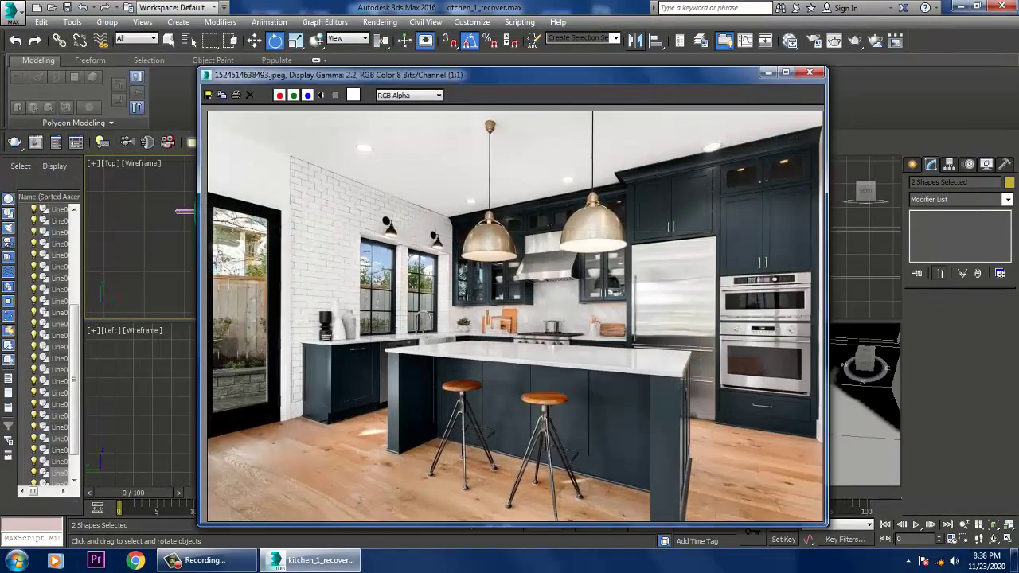
drag(517, 74, 56, 18)
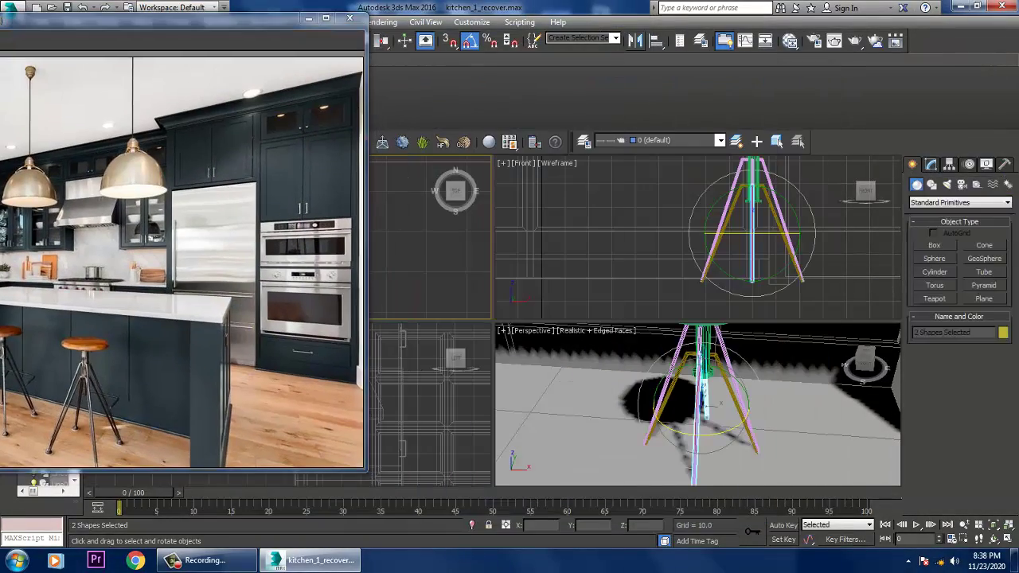
Create a small flat cylinder about 0.79 in radius and 0.28 high just outside the foot of the stool's west leg
click(935, 271)
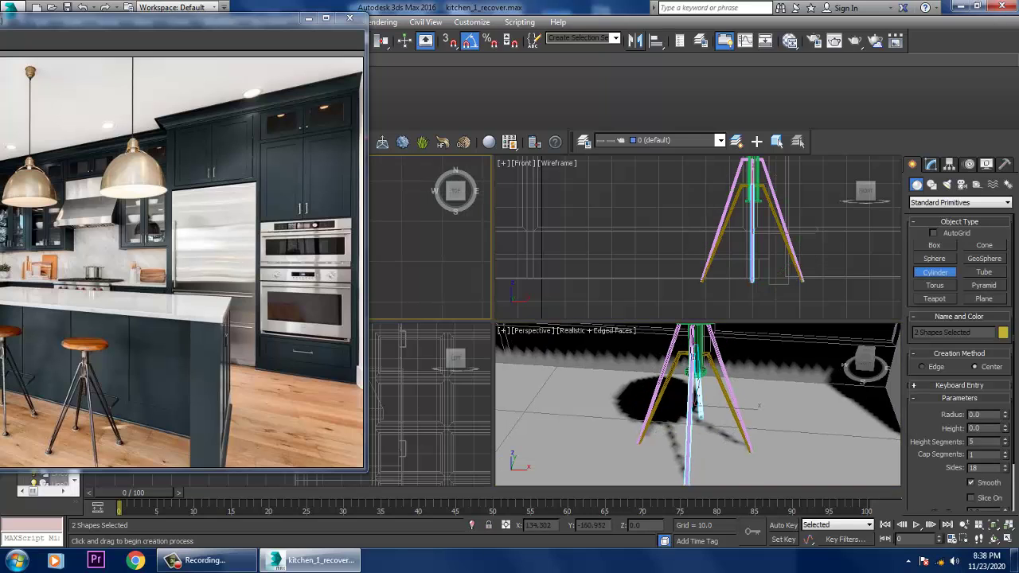
key(alt+w)
scroll(567, 298, up, 2)
click(567, 298)
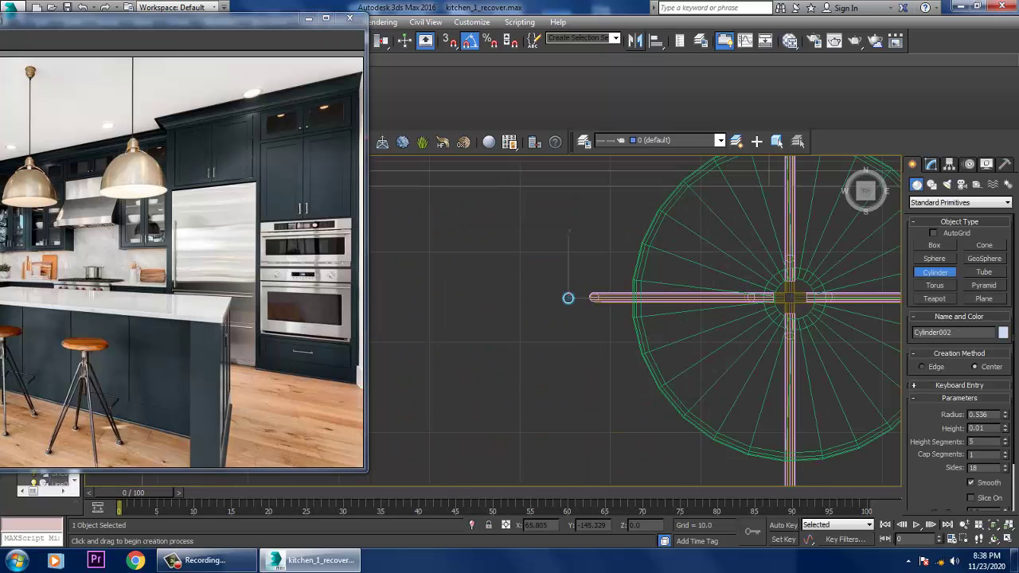
right_click(567, 298)
key(alt+w)
key(alt+w)
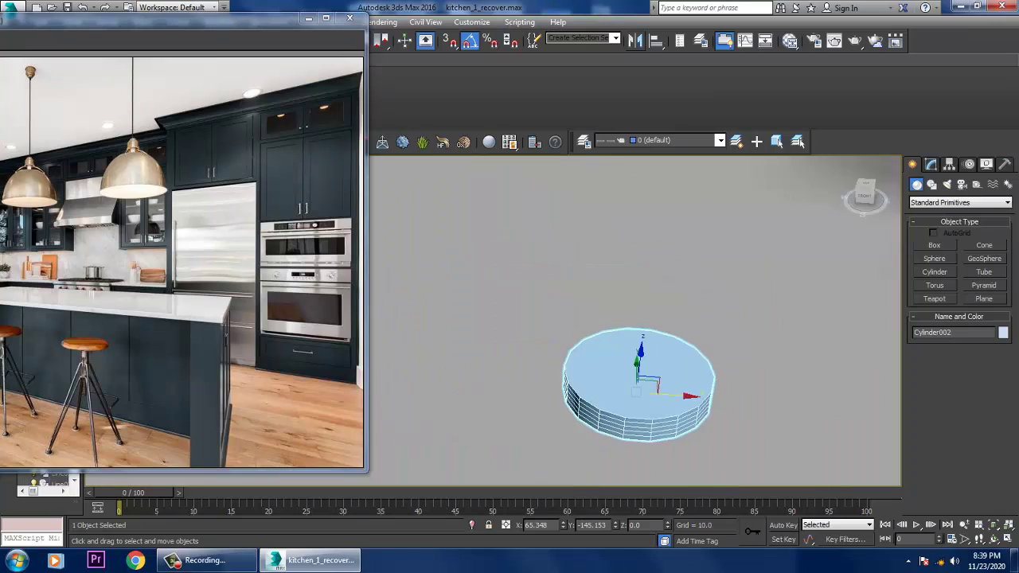
Set the small cylinder's height segments to 3 and apply a Taper modifier with an amount of about -0.33
click(930, 163)
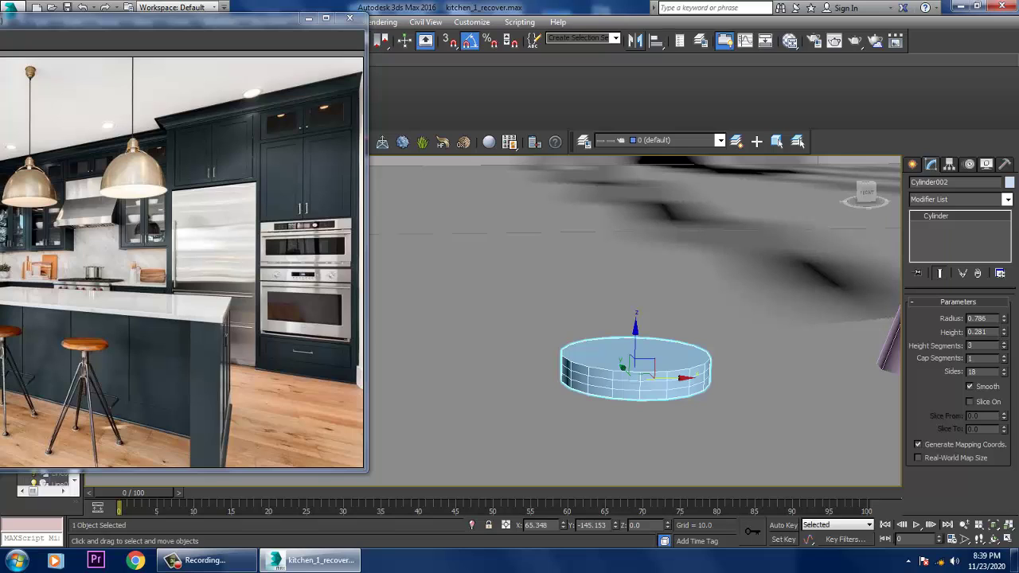
click(1007, 199)
key(t)
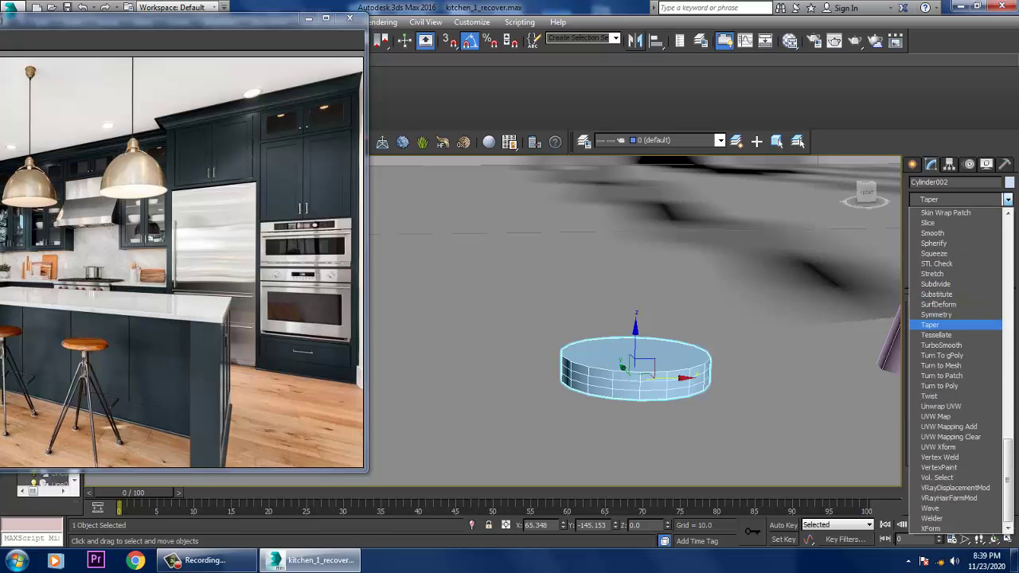
key(Return)
drag(987, 325, 987, 334)
key(alt+w)
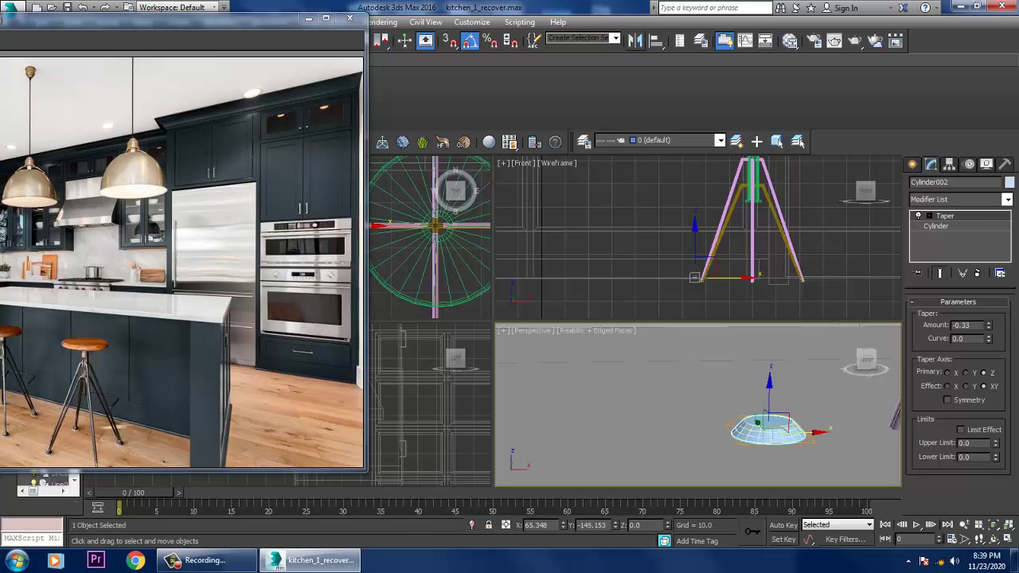
Move the tapered foot cap along X under the lower end of the west double leg, to about X 69
key(alt+w)
key(f)
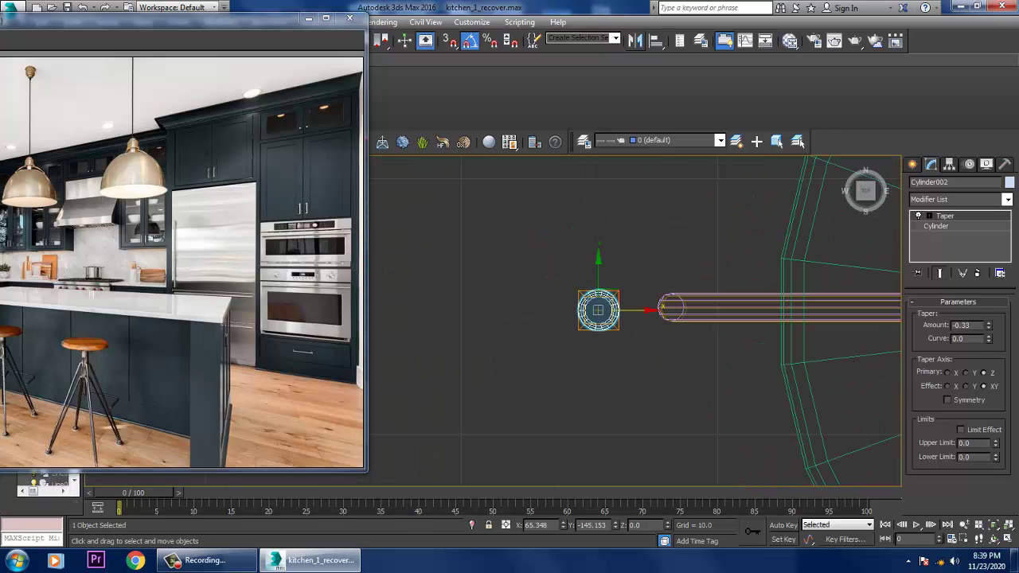
key(alt+w)
key(alt+w)
scroll(637, 318, down, 3)
drag(673, 362, 673, 326)
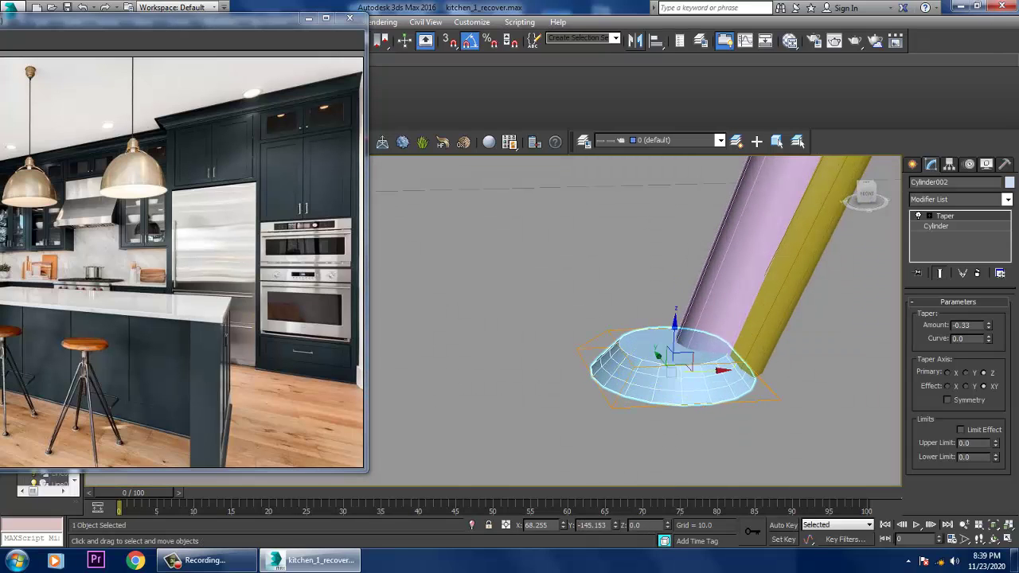
scroll(677, 358, down, 5)
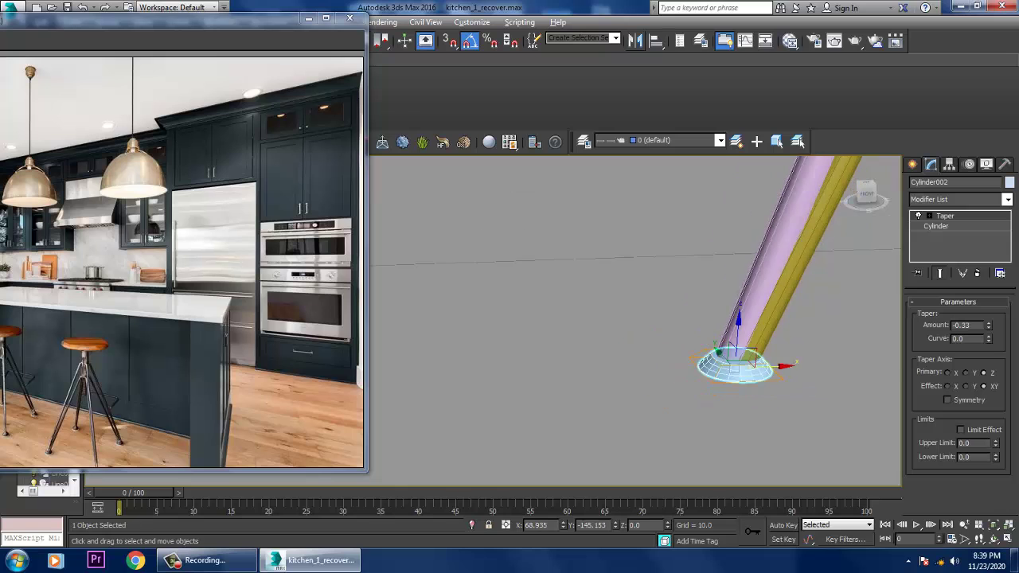
key(alt+w)
key(alt+w)
scroll(637, 318, down, 6)
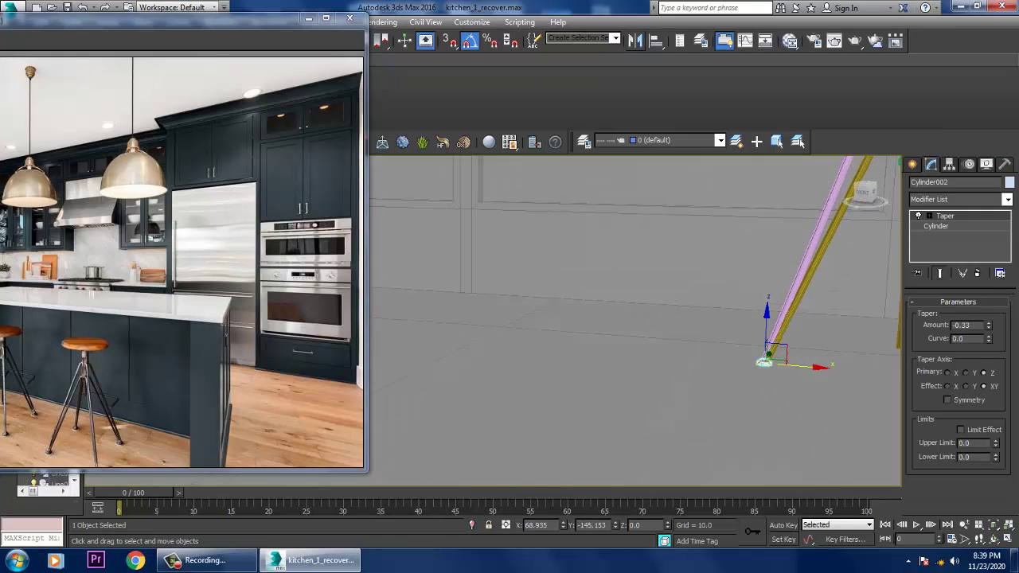
key(z)
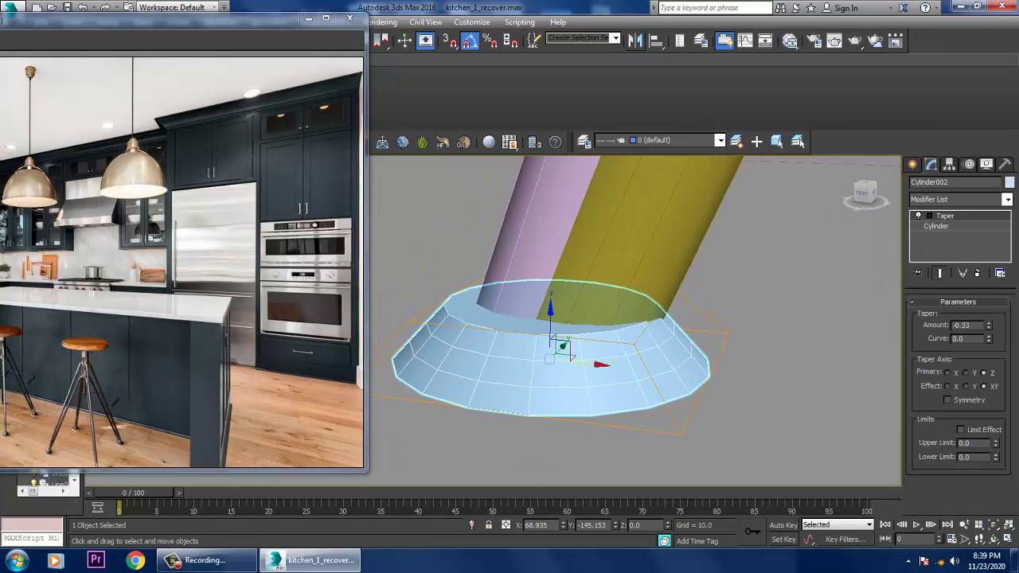
key(w)
scroll(541, 334, down, 2)
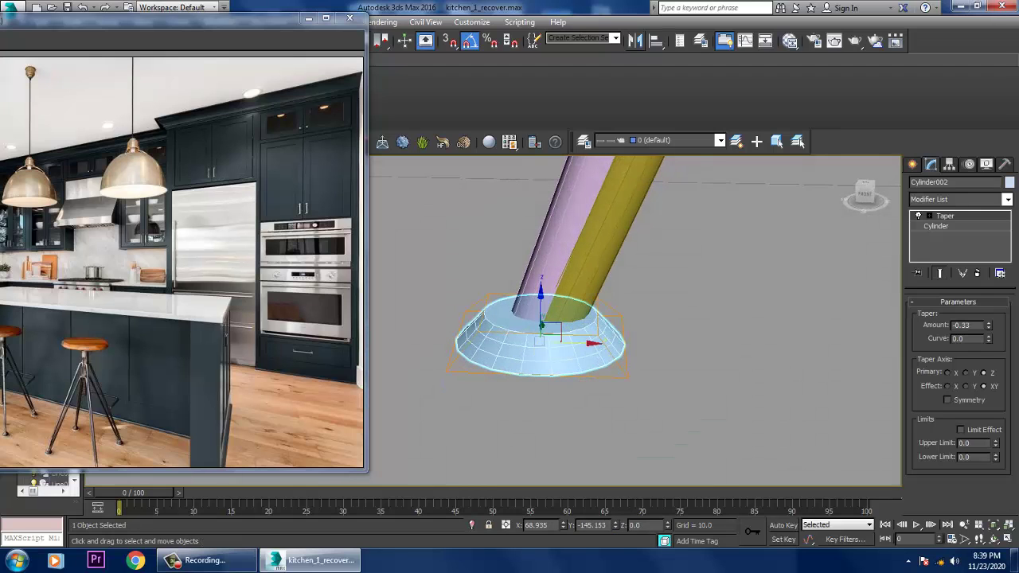
Copy the tapered foot cap along X in the top view to the end of the opposite leg, at about X 111
key(alt+w)
key(t)
key(alt+w)
scroll(637, 318, down, 2)
scroll(557, 318, down, 2)
scroll(557, 302, up, 3)
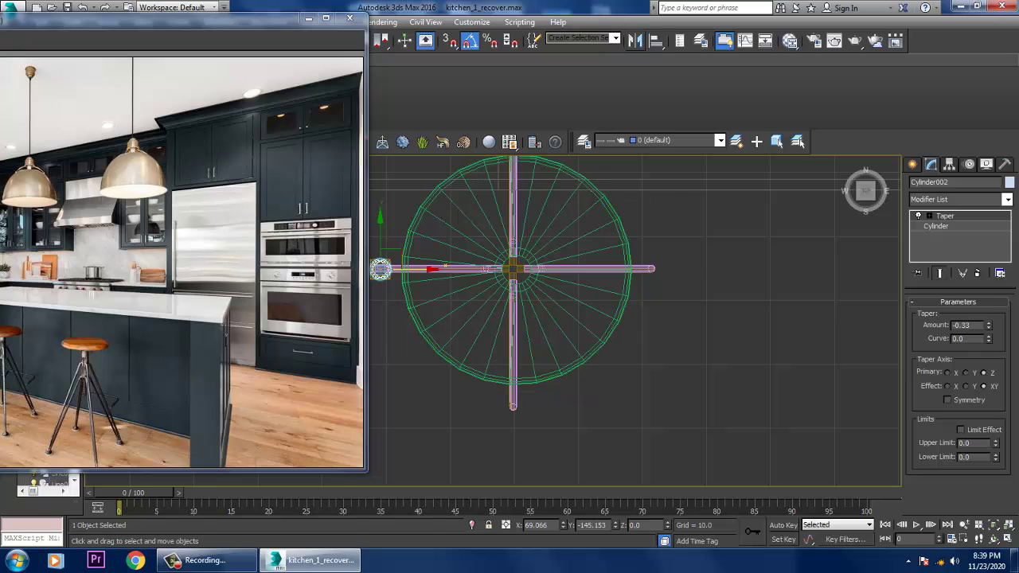
shift+drag(380, 269, 450, 269)
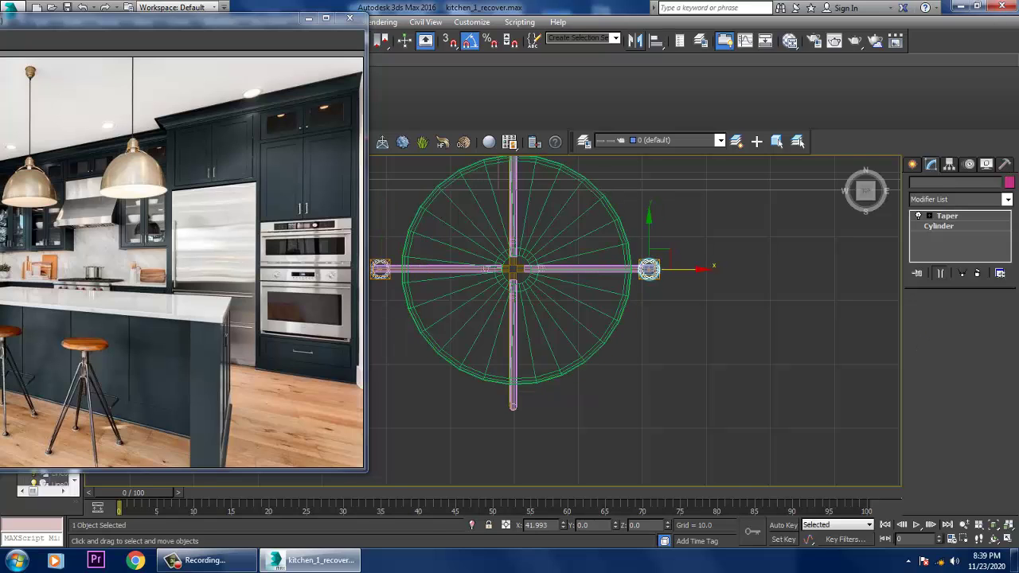
key(Return)
Copy the foot cap along Y and position it under the north leg, at about X 89.75, Y -124.35
middle_drag(510, 319, 545, 419)
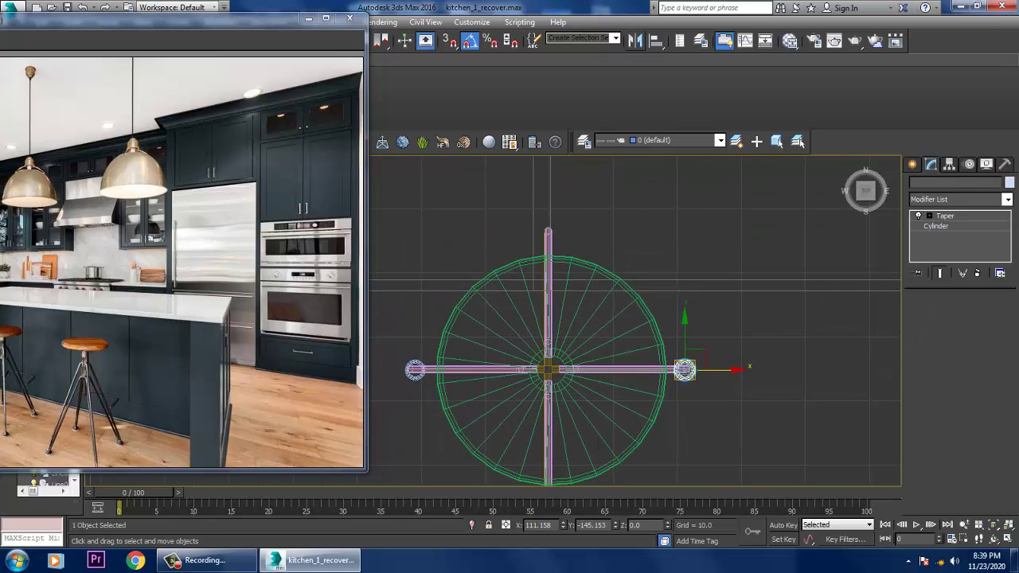
shift+drag(684, 342, 684, 237)
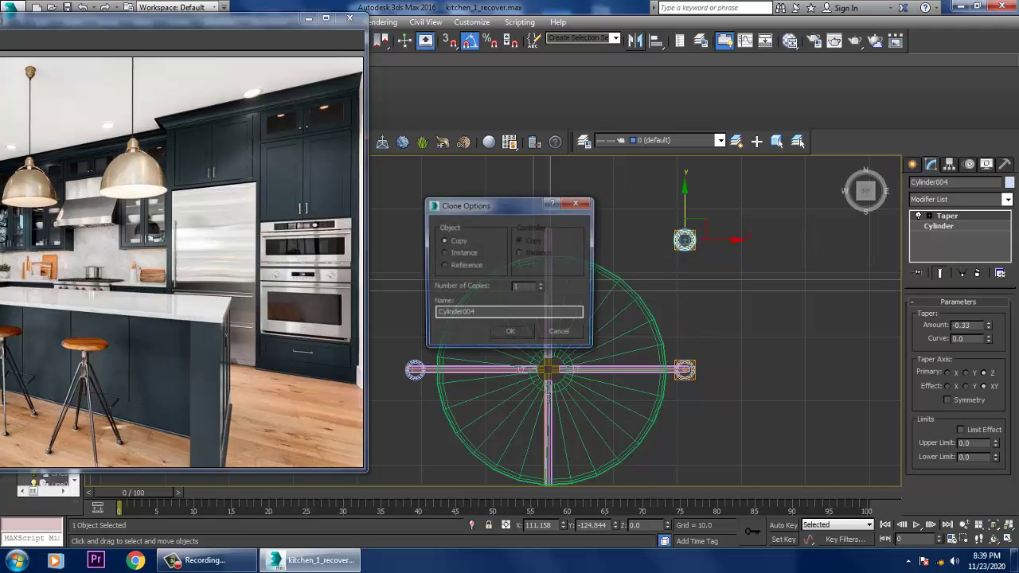
key(Return)
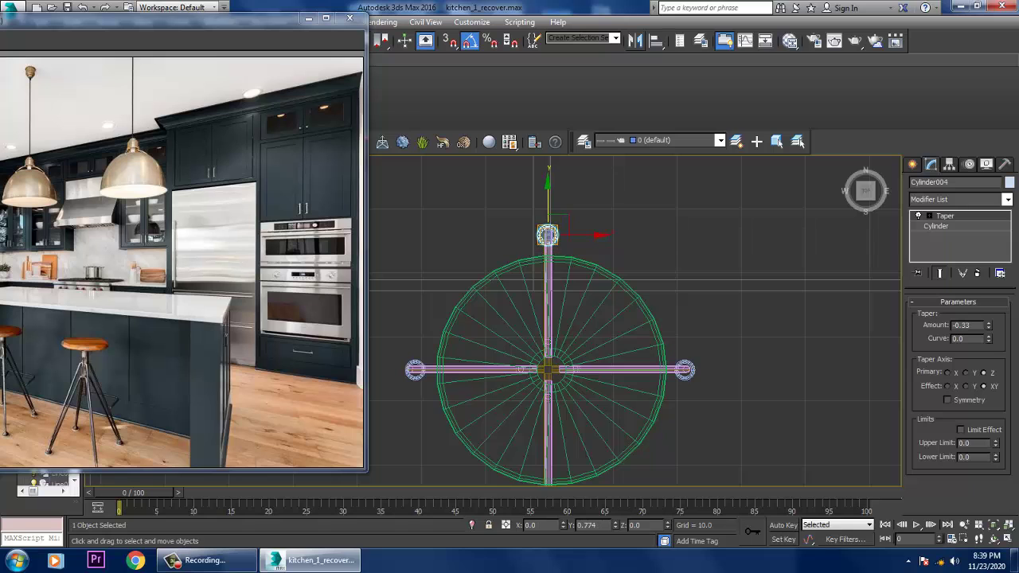
key(alt+w)
key(alt+w)
scroll(635, 321, down, 3)
alt+middle_drag(716, 374, 716, 303)
scroll(727, 374, up, 5)
scroll(643, 343, down, 8)
drag(597, 343, 603, 344)
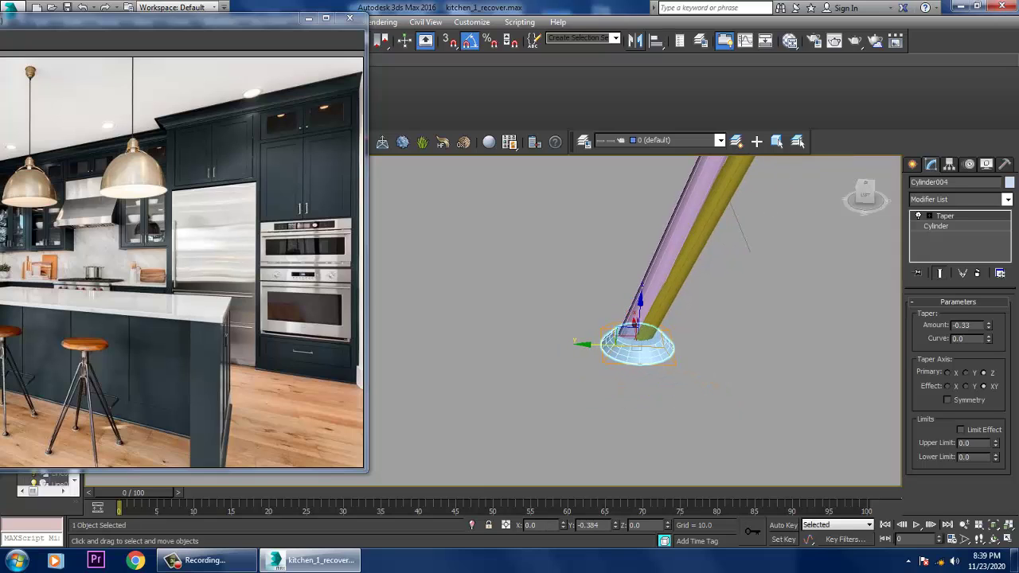
Copy the north foot cap along Y to the end of the remaining south leg, at about Y -165.72
scroll(637, 343, down, 4)
middle_drag(637, 342, 546, 328)
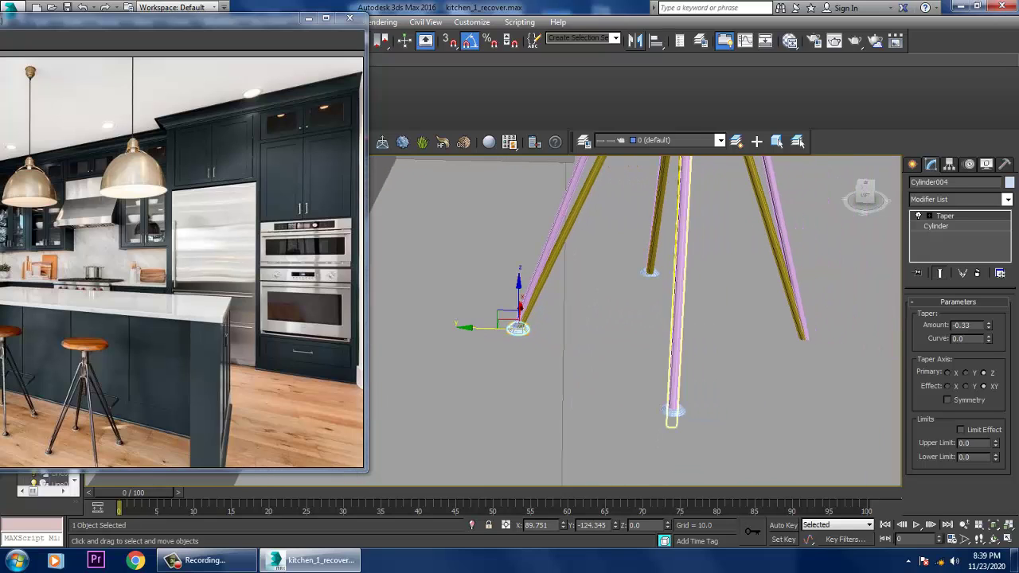
drag(494, 327, 597, 331)
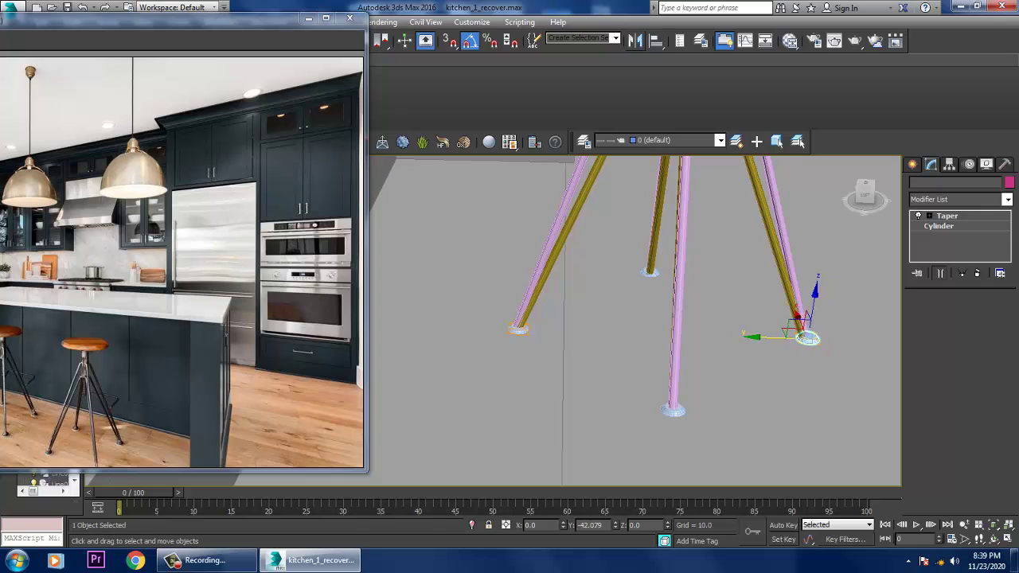
shift+drag(798, 330, 804, 333)
click(514, 332)
key(z)
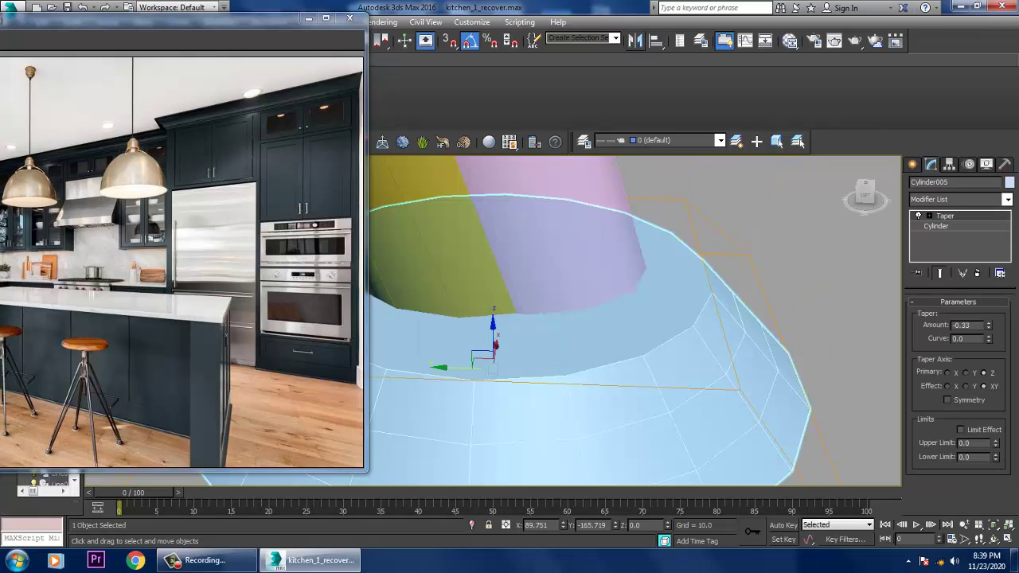
Examine the stool beside the island and compare its legs and feet with the stool in the reference photo
scroll(568, 362, down, 2)
scroll(604, 334, down, 3)
mouse_move(605, 334)
alt+middle_down()
mouse_move(605, 390)
mouse_move(549, 390)
alt+middle_up()
scroll(605, 390, down, 3)
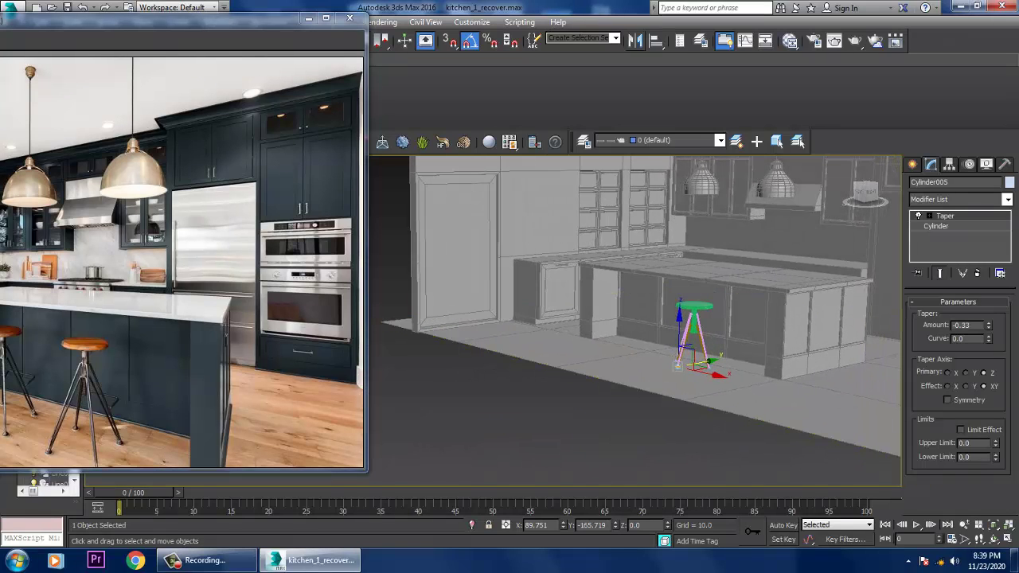
scroll(71, 406, up, 3)
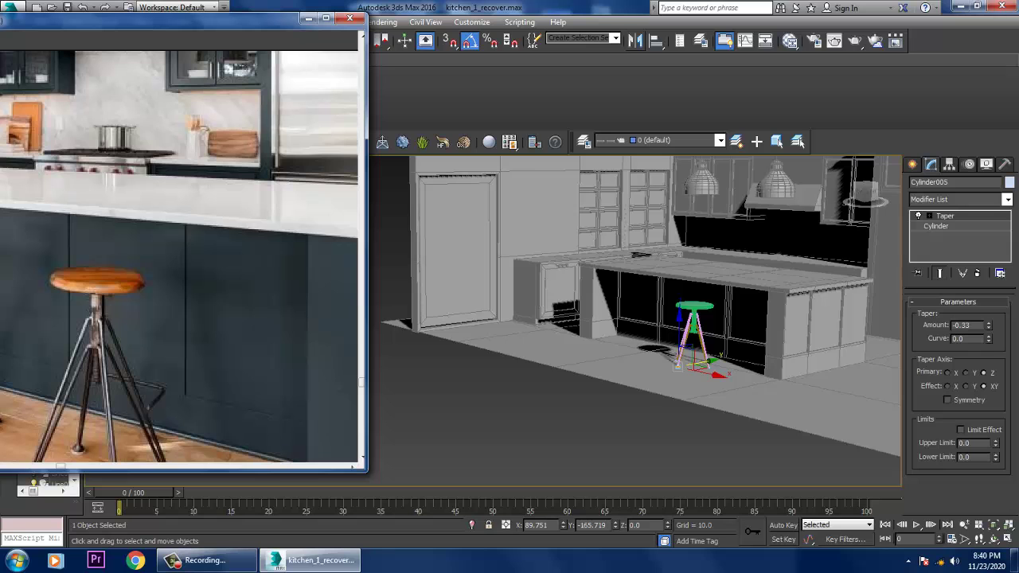
key(alt+w)
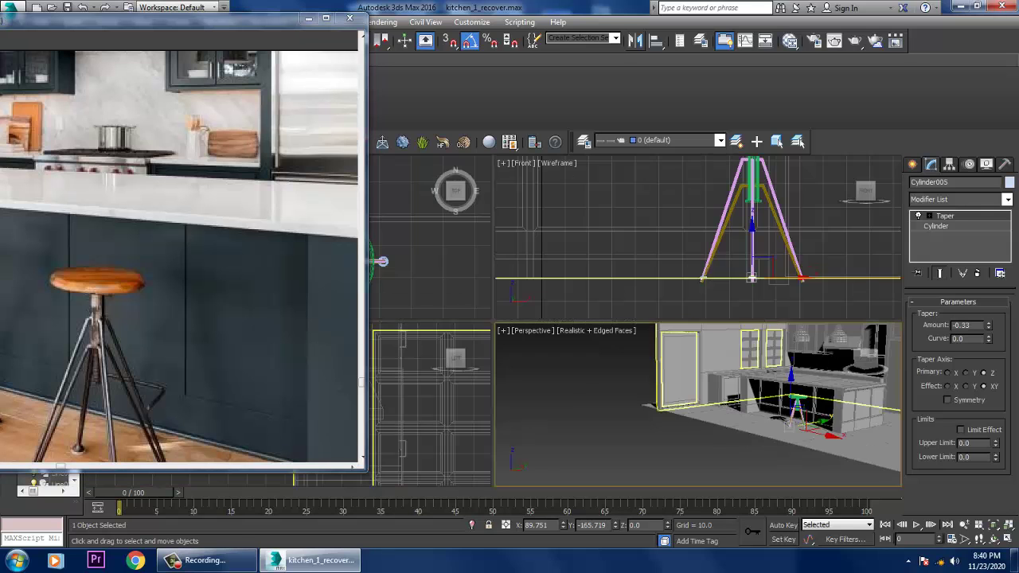
key(alt+w)
key(z)
scroll(623, 242, down, 6)
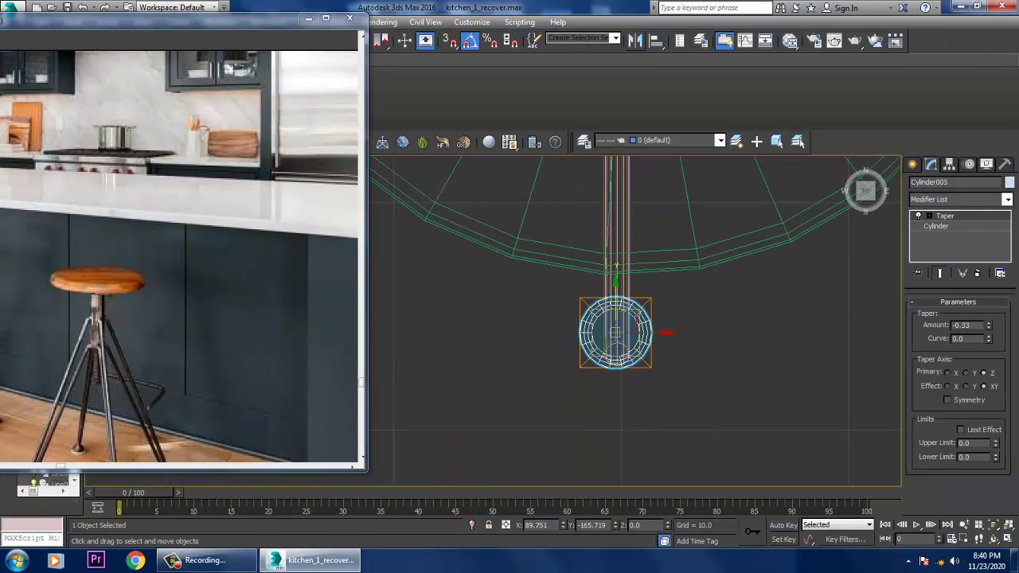
scroll(709, 313, up, 6)
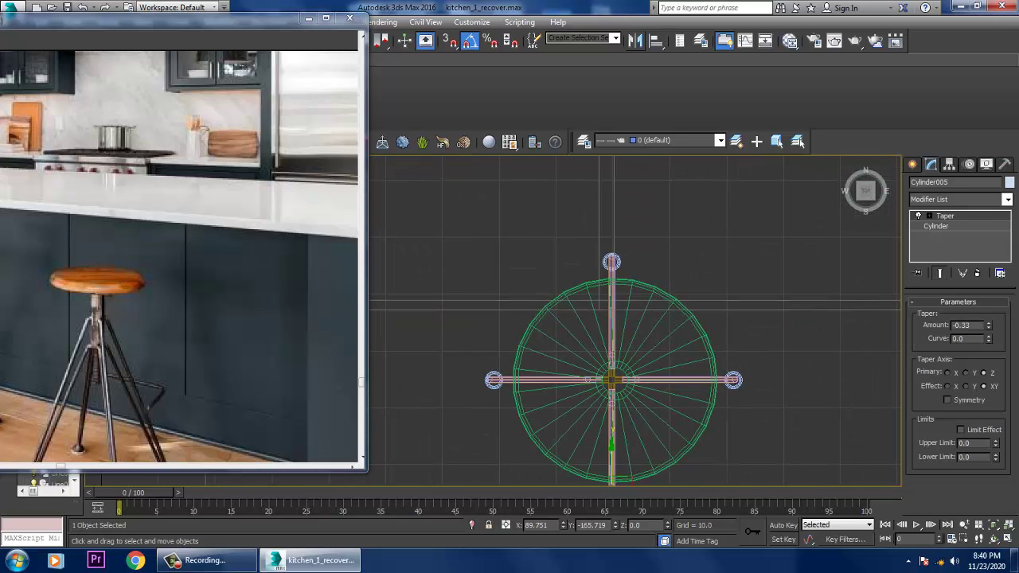
Select all parts of the bar stool and make one copy of it, placed along the island's front beside the original
key(alt+w)
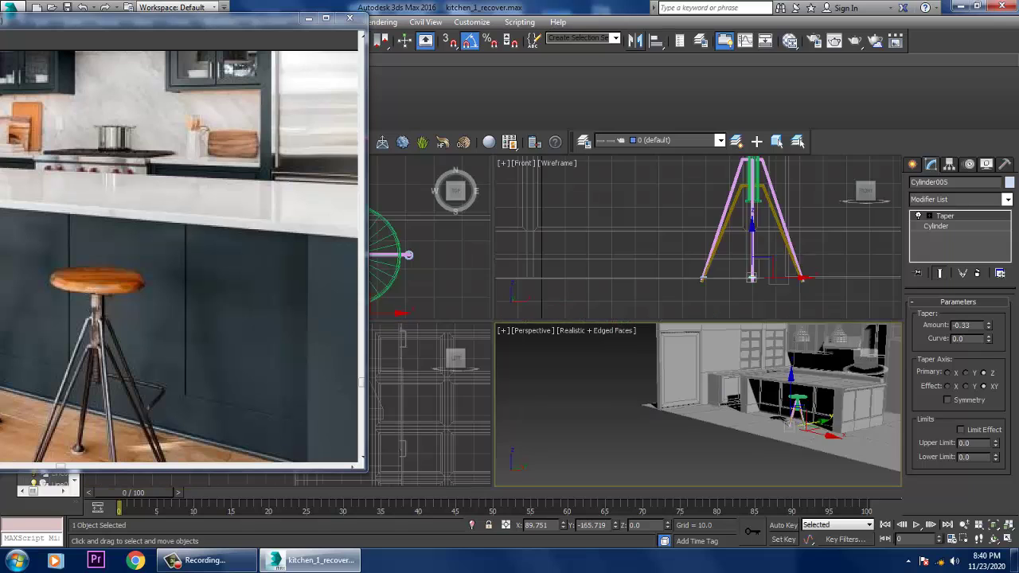
key(alt+w)
middle_drag(629, 303, 645, 323)
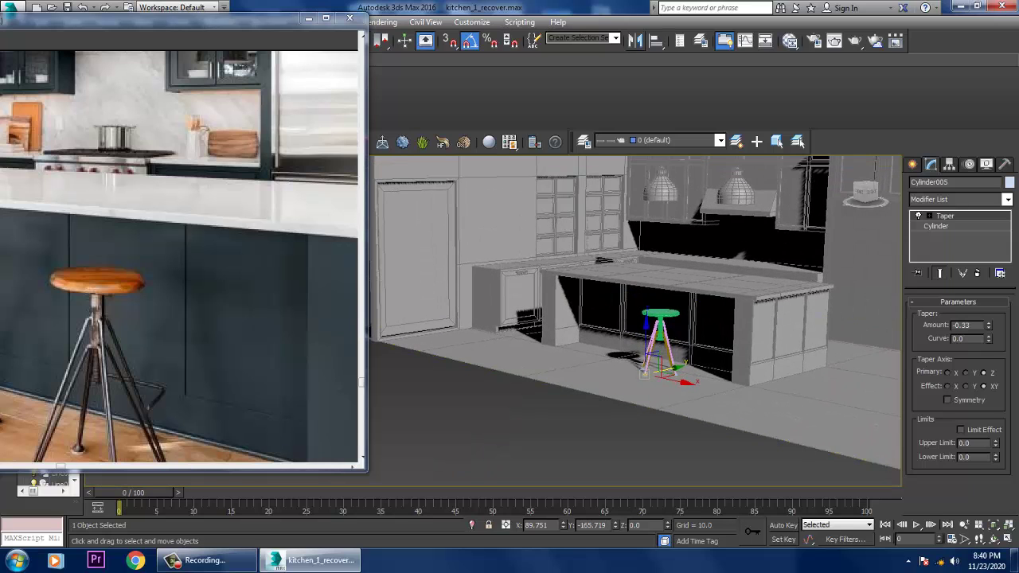
key(ctrl+a)
key(/)
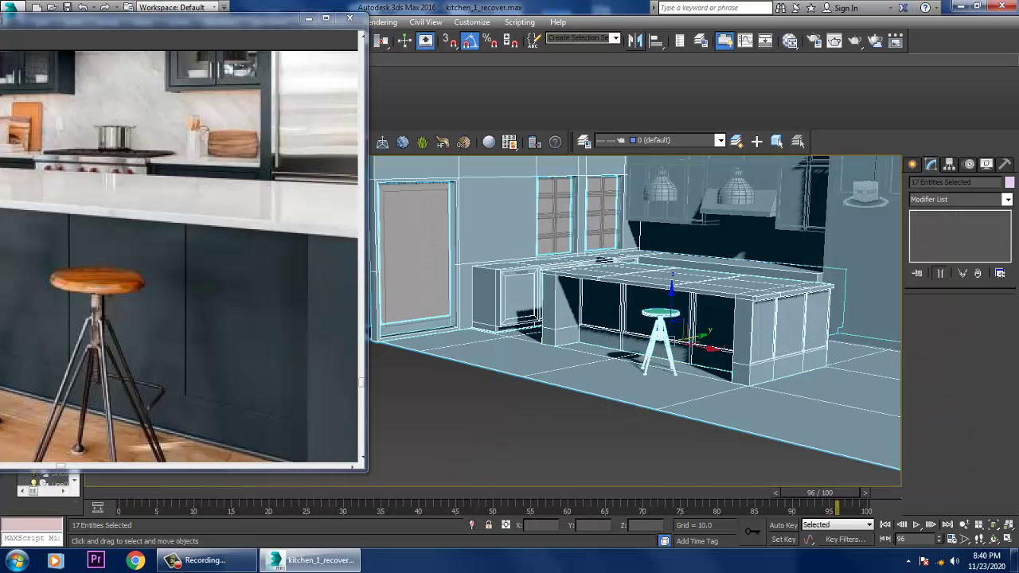
click(660, 315)
key(z)
key(r)
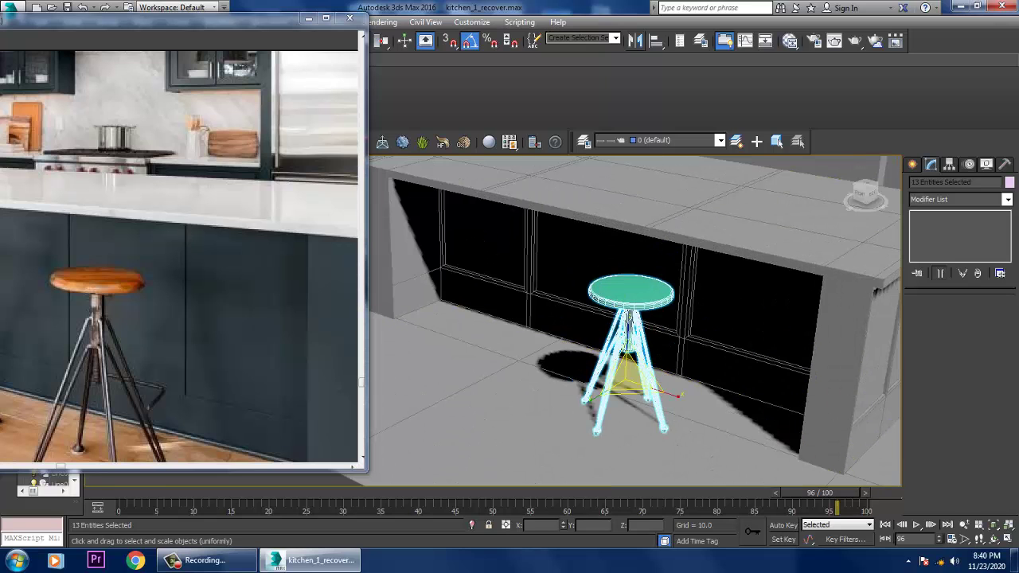
scroll(637, 414, up, 8)
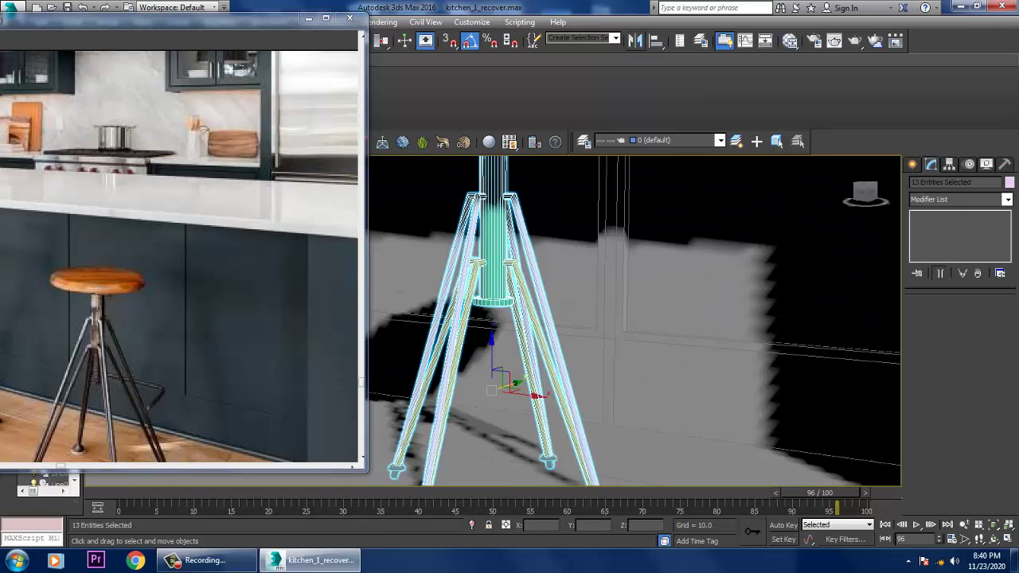
alt+middle_drag(637, 319, 637, 278)
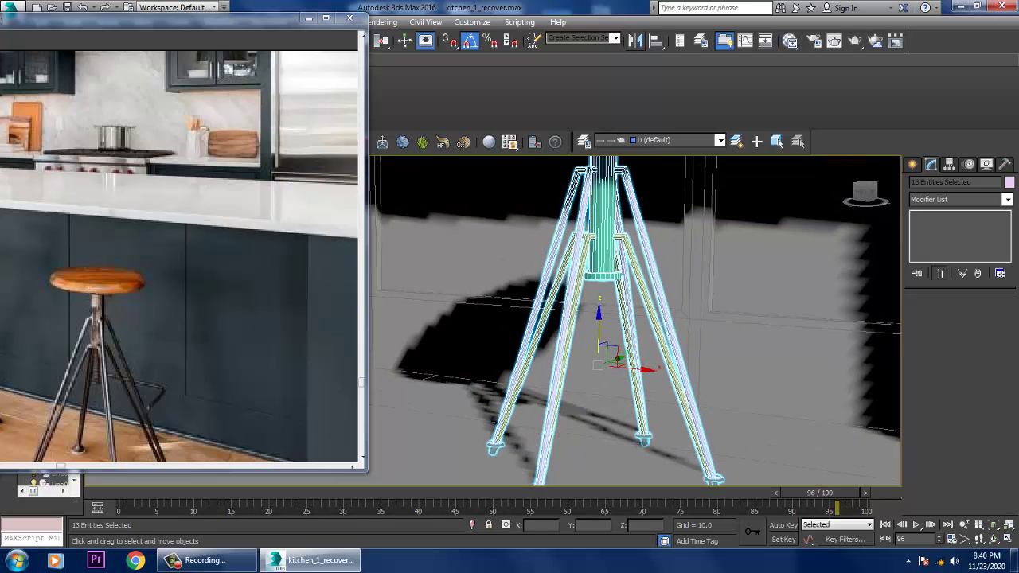
key(z)
scroll(637, 318, down, 5)
alt+middle_drag(637, 318, 637, 351)
shift+drag(609, 328, 515, 326)
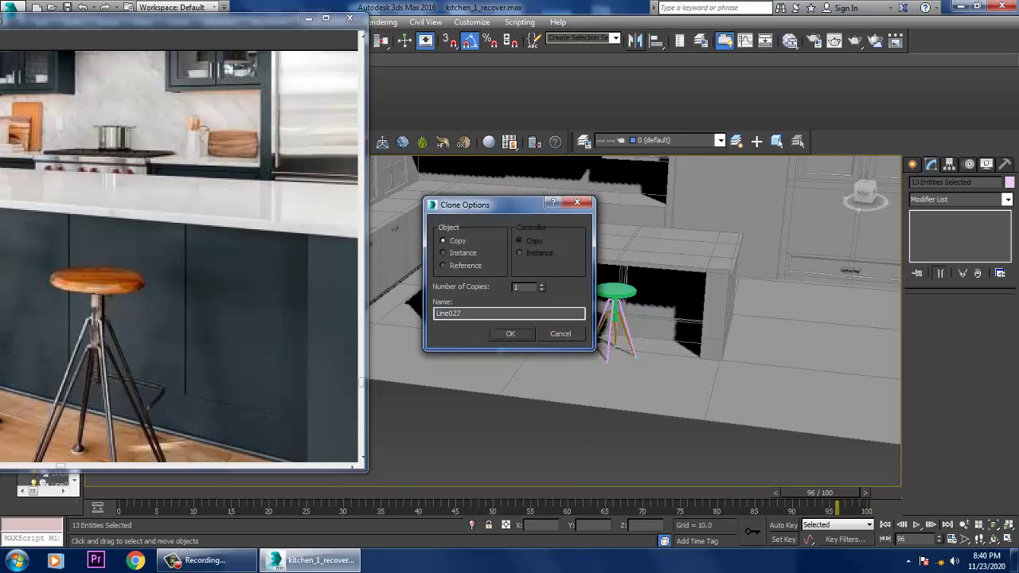
click(509, 332)
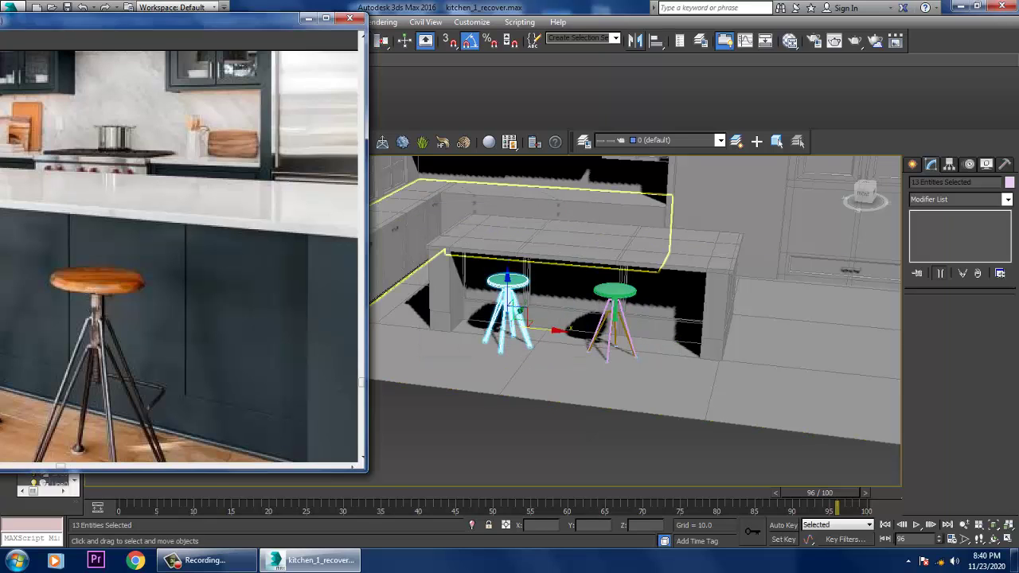
Save the scene under the new name kitchen_2 in the kitchenn folder on the Desktop
drag(159, 17, 150, 75)
click(12, 12)
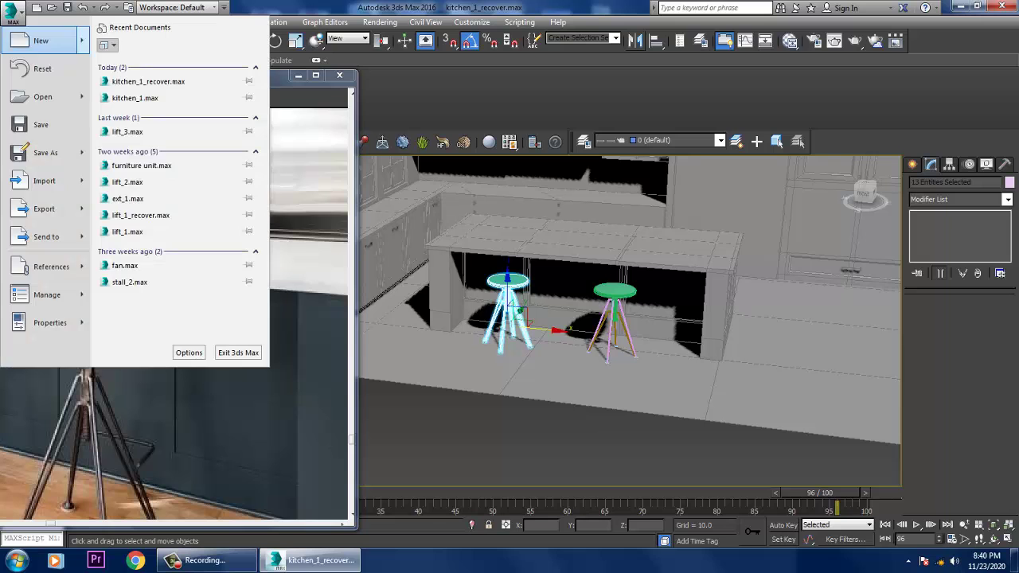
click(36, 152)
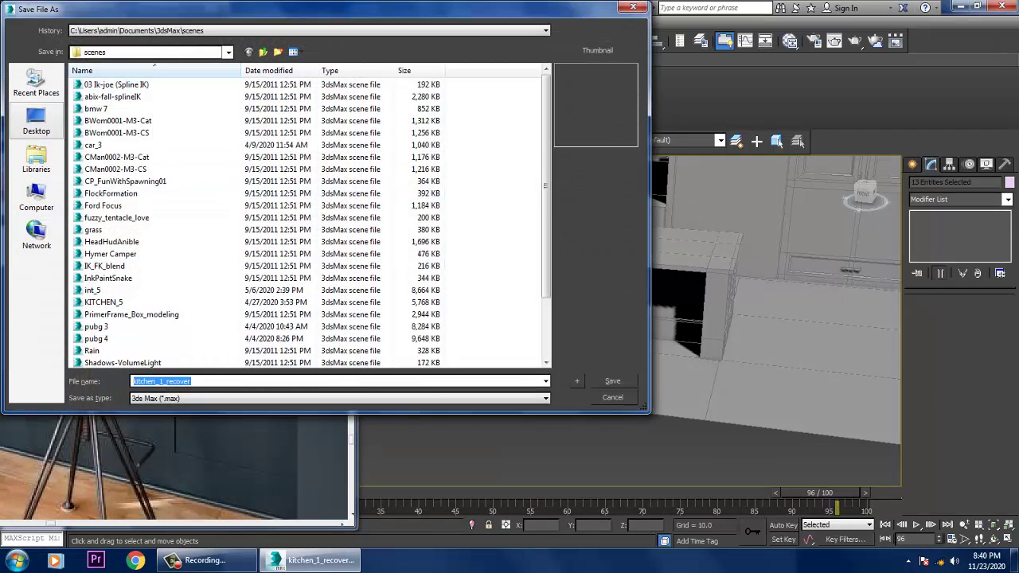
click(36, 121)
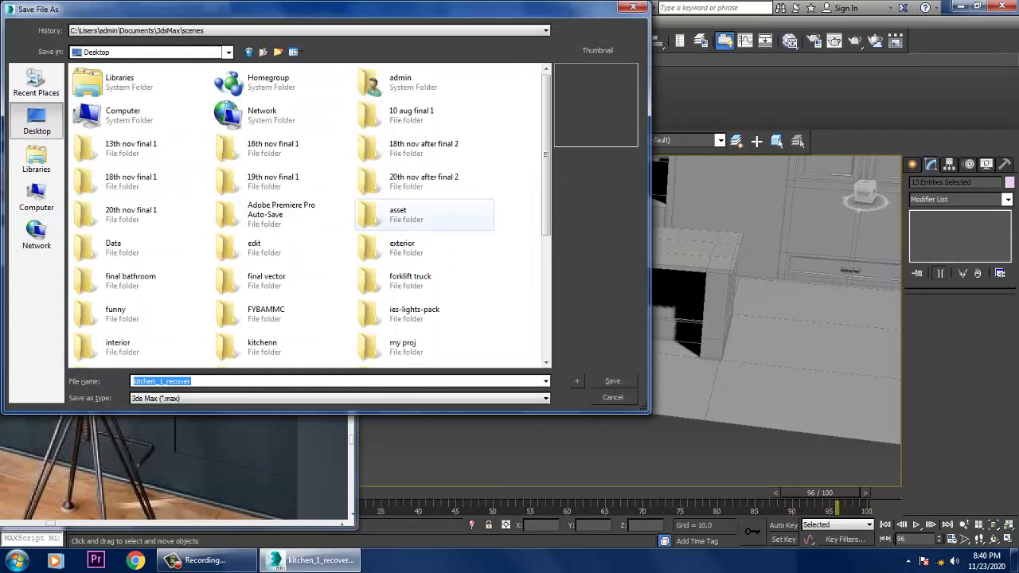
click(262, 347)
double_click(262, 347)
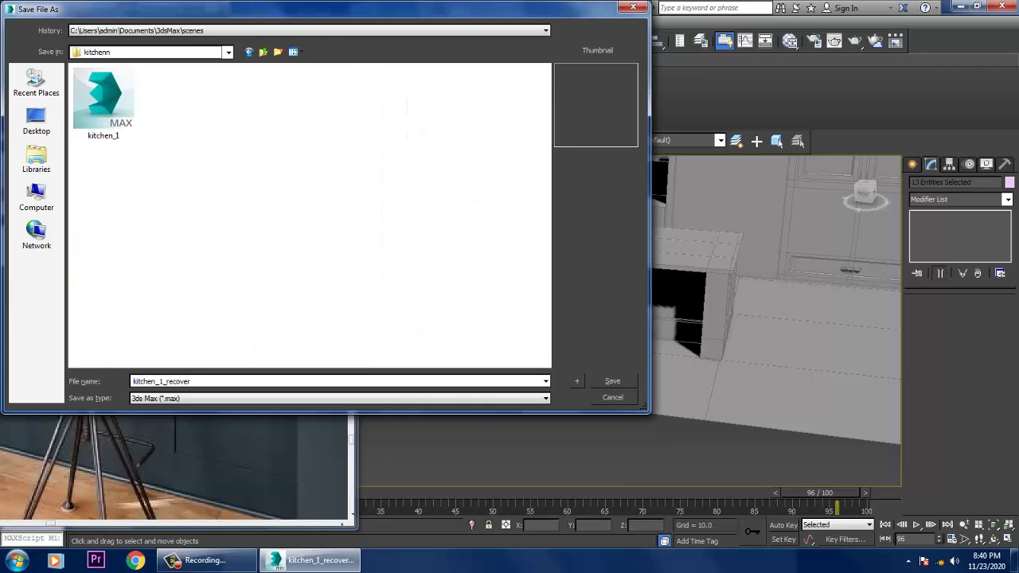
click(104, 102)
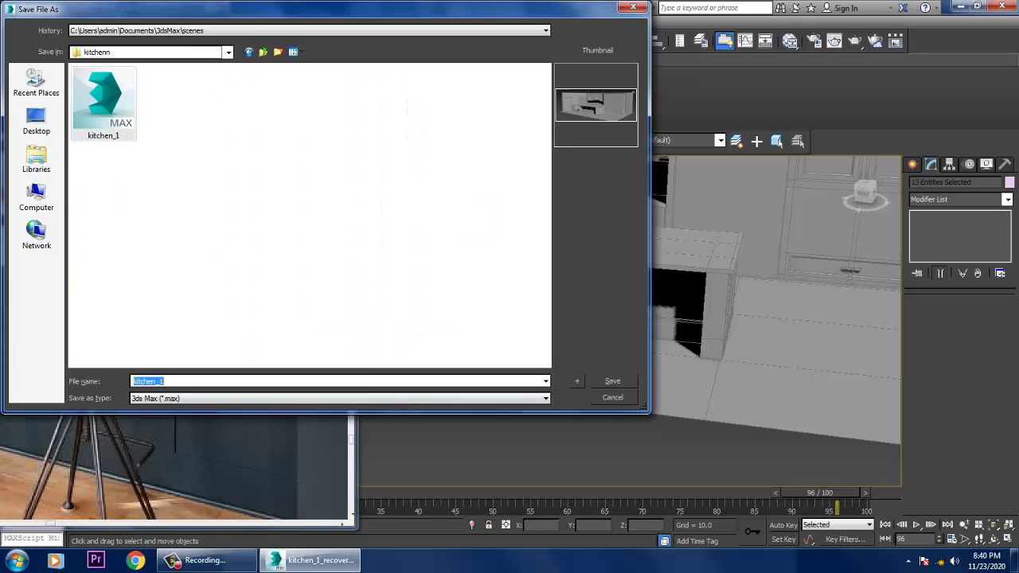
key(BackSpace)
text(2)
key(Return)
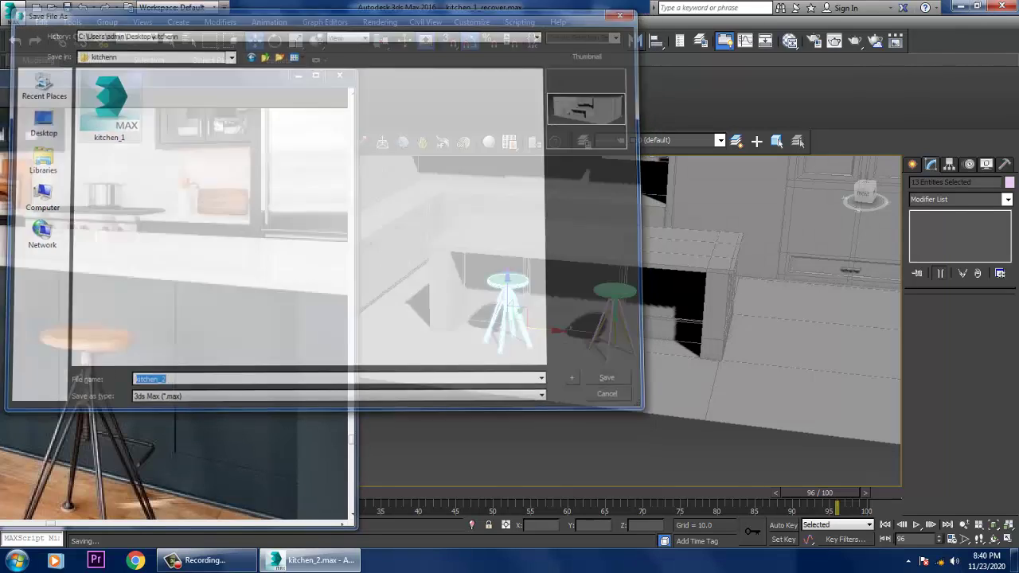
Examine the sink area in the reference photo and the matching run of base cabinets under the windows
alt+middle_drag(628, 318, 764, 310)
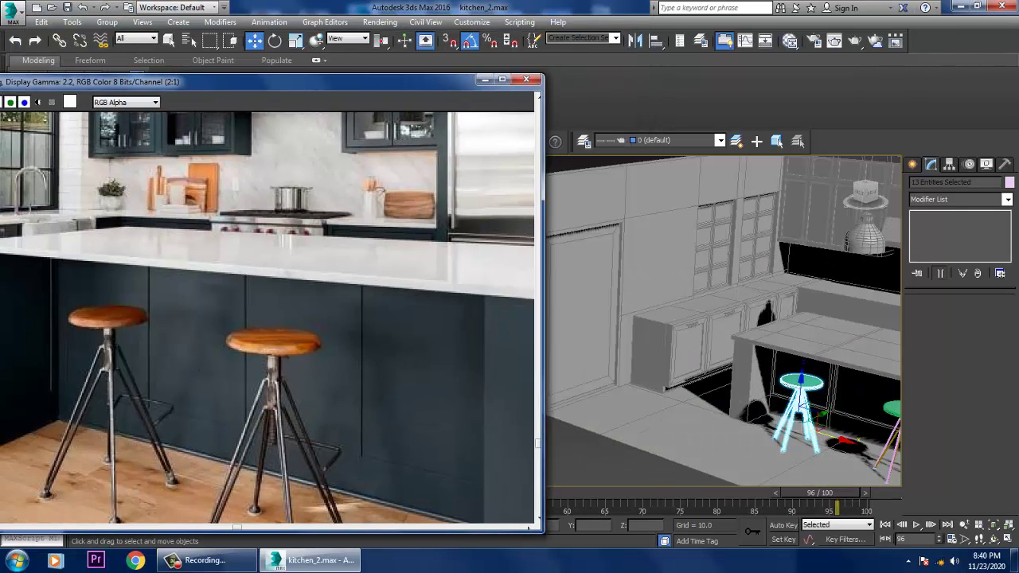
drag(239, 81, 318, 79)
alt+middle_drag(796, 318, 827, 318)
key(z)
drag(318, 79, 254, 89)
alt+middle_drag(796, 318, 820, 319)
scroll(772, 318, down, 5)
scroll(772, 318, up, 5)
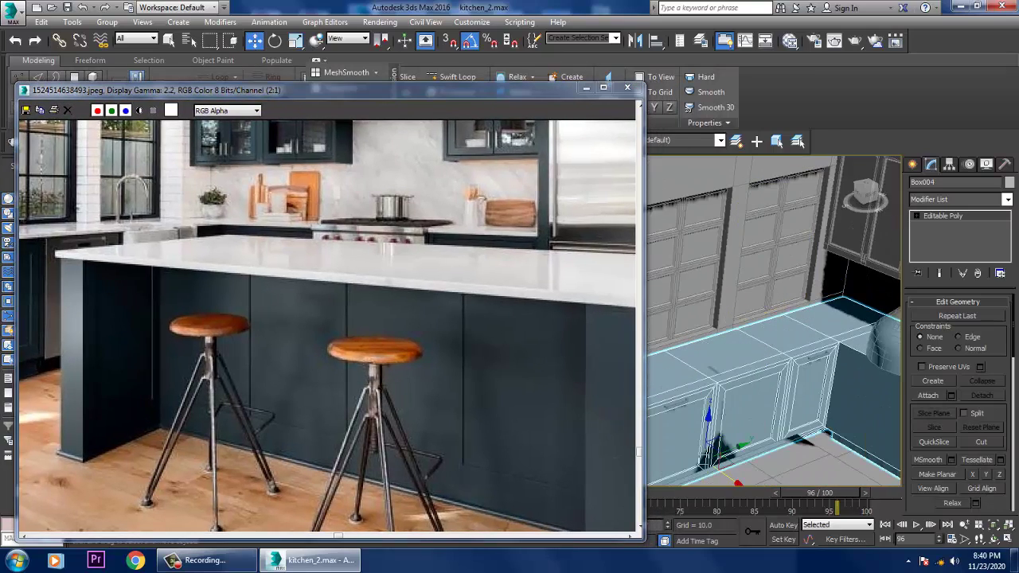
Inset the countertop polygon above the middle base cabinet under the windows by 5.789 to outline the sink
scroll(772, 318, up, 2)
alt+middle_drag(828, 191, 846, 161)
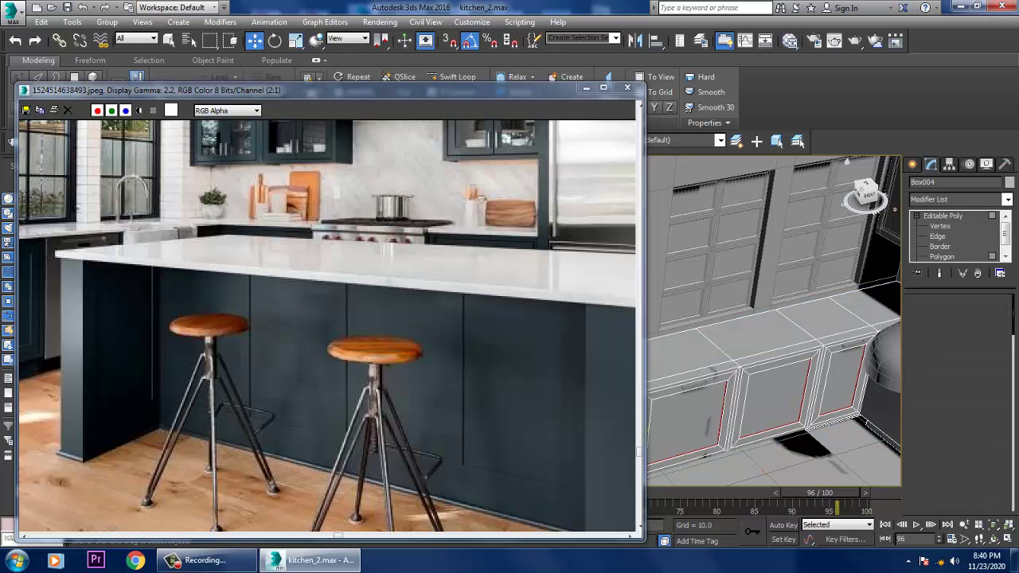
key(4)
click(754, 335)
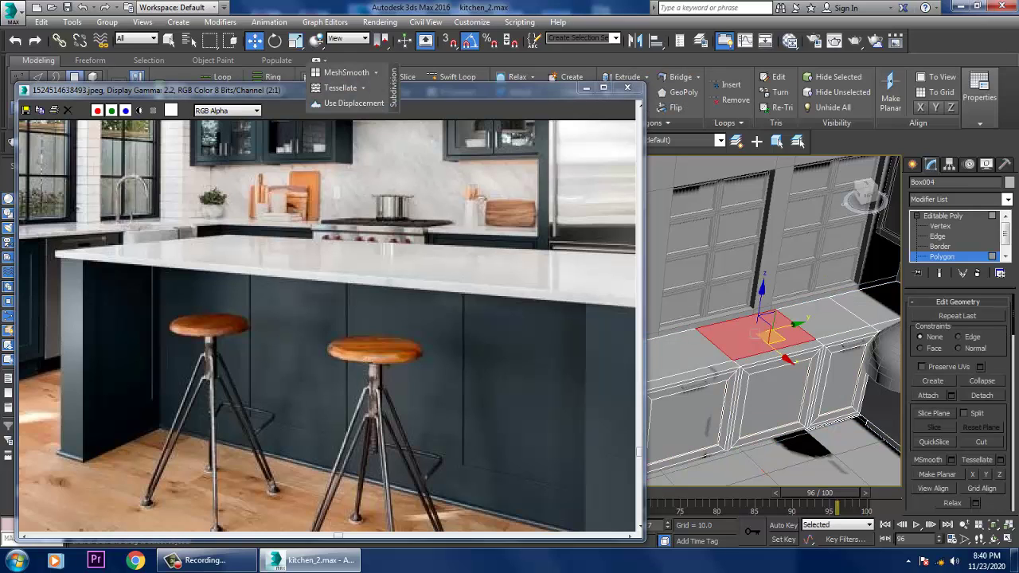
scroll(754, 333, up, 3)
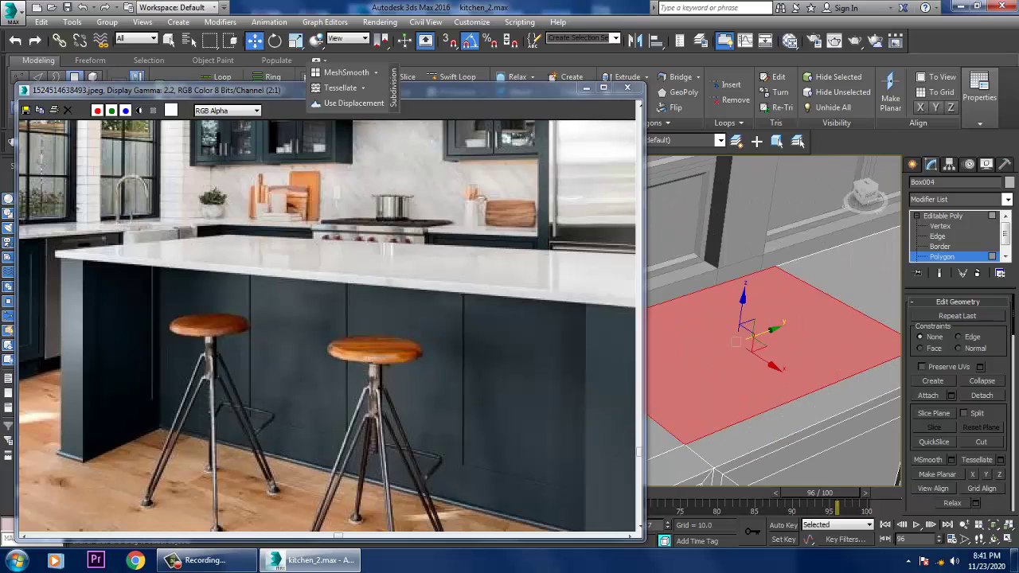
scroll(754, 333, down, 3)
middle_drag(735, 328, 728, 328)
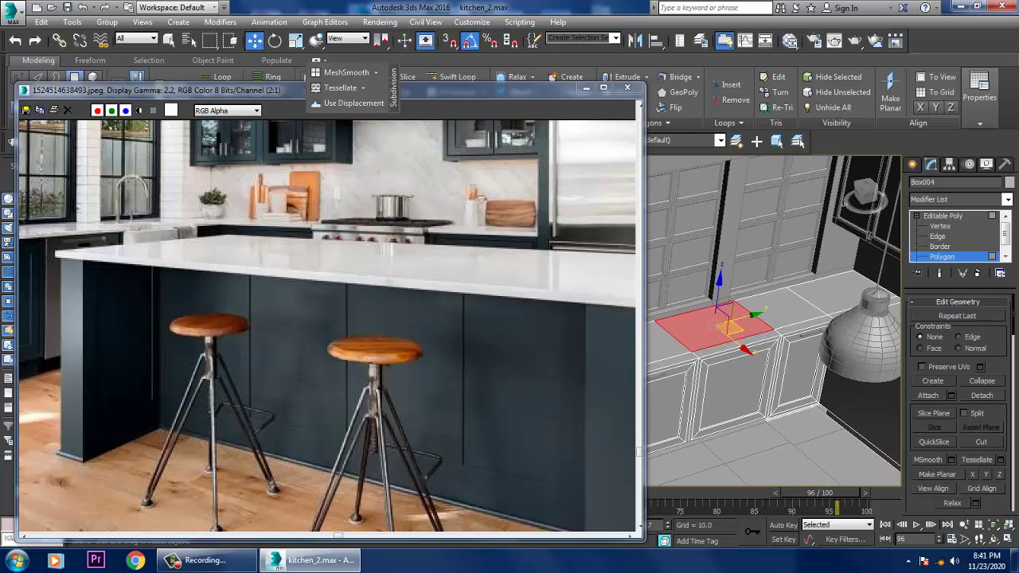
scroll(959, 398, up, 5)
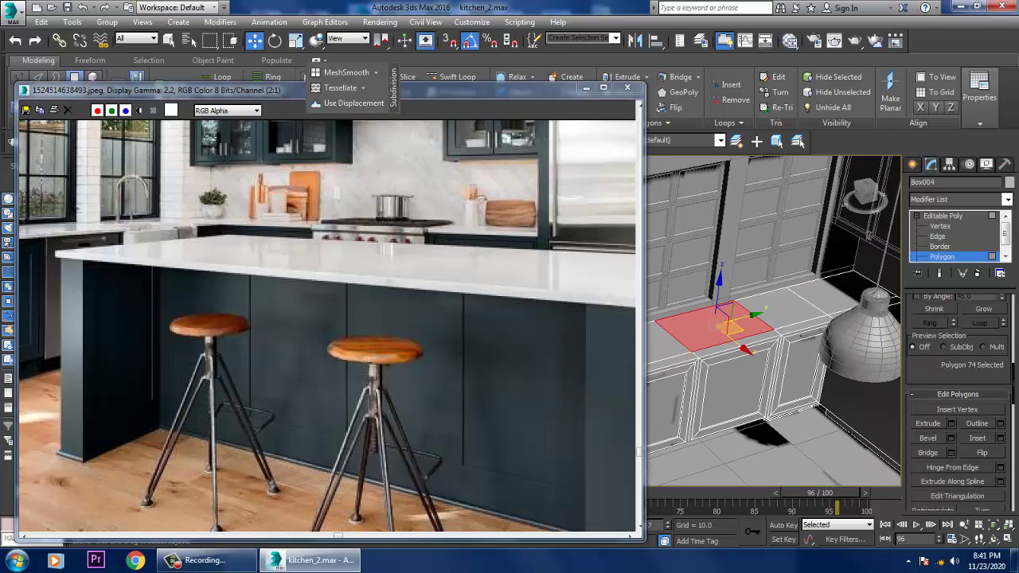
click(999, 393)
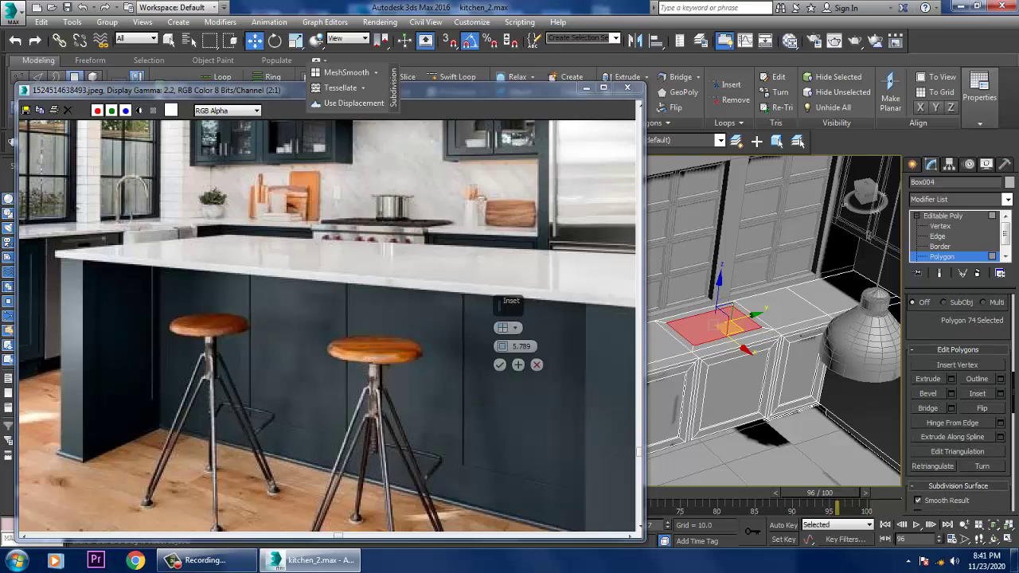
click(498, 365)
Bevel the inset polygon down into a sink basin with height -13.17 and outline -3.848
key(z)
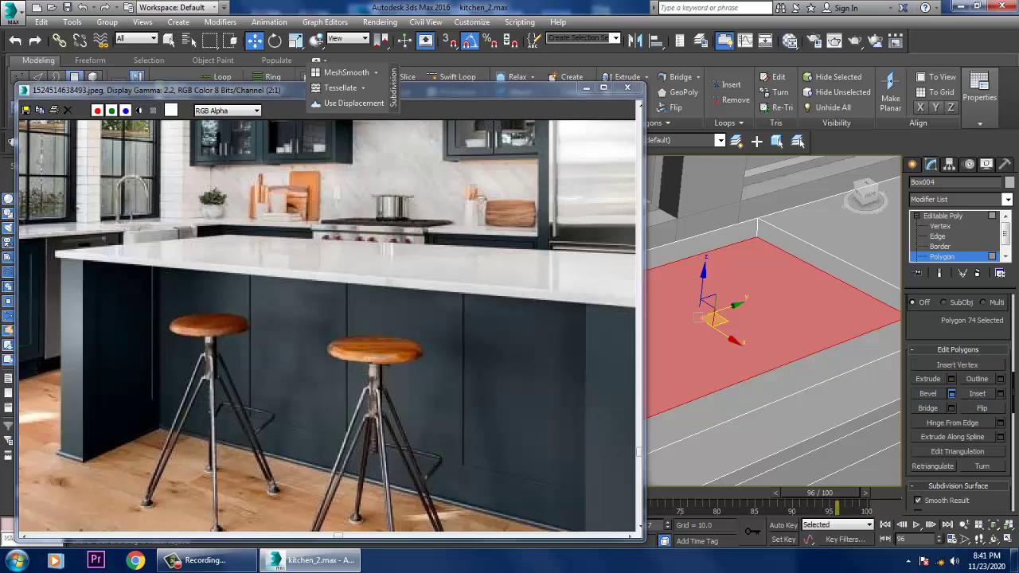
click(950, 393)
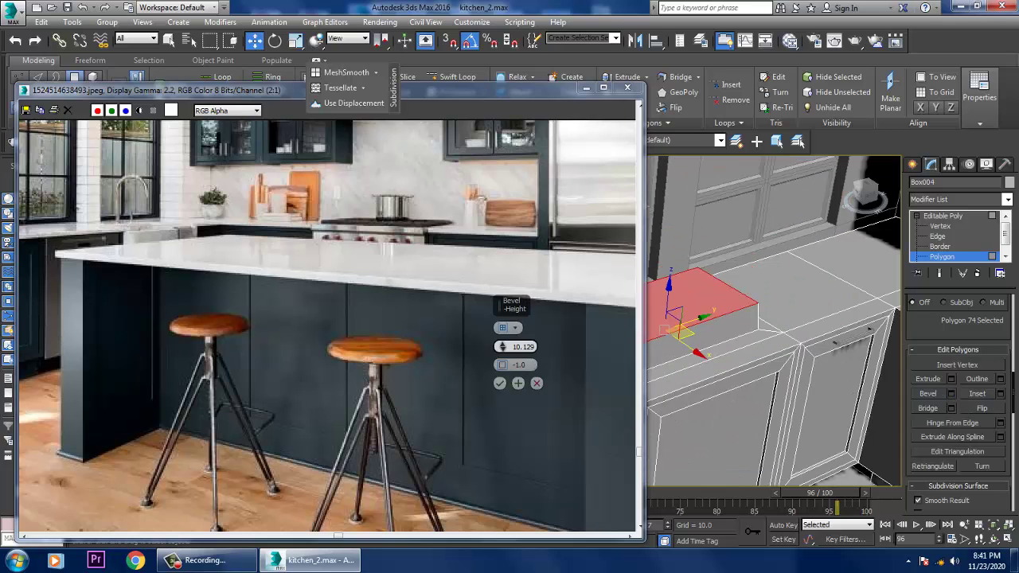
drag(501, 346, 501, 362)
key(z)
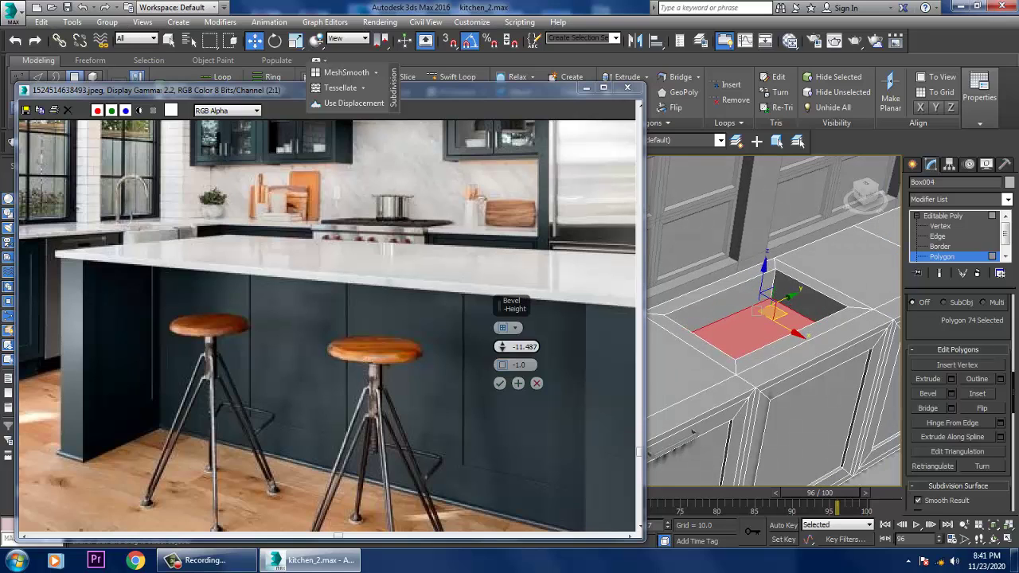
drag(502, 364, 501, 374)
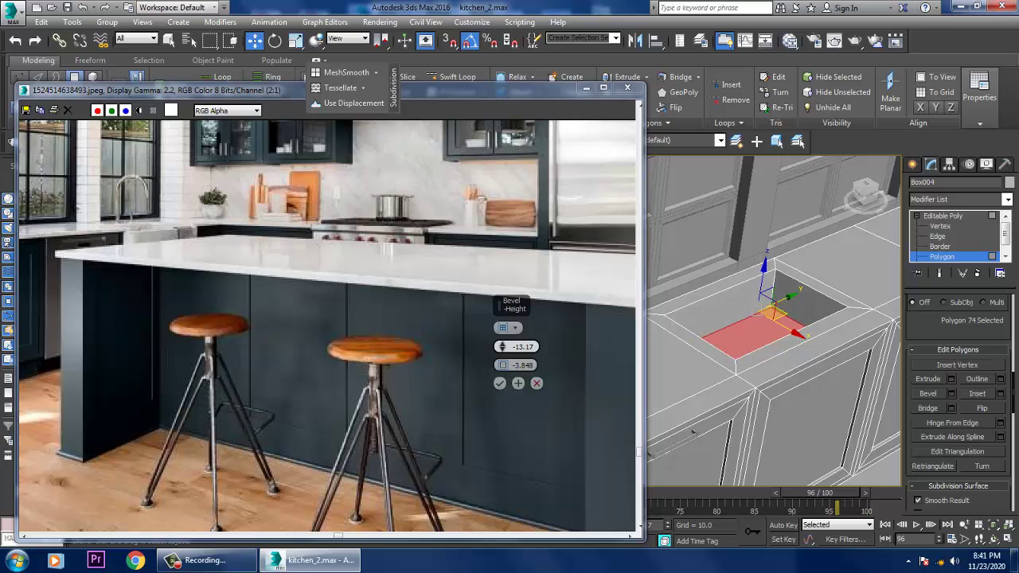
click(498, 383)
Add edge loops inside the sink basin near its rim and floor with Swift Loop
alt+middle_drag(772, 334, 819, 315)
key(shift+alt+w)
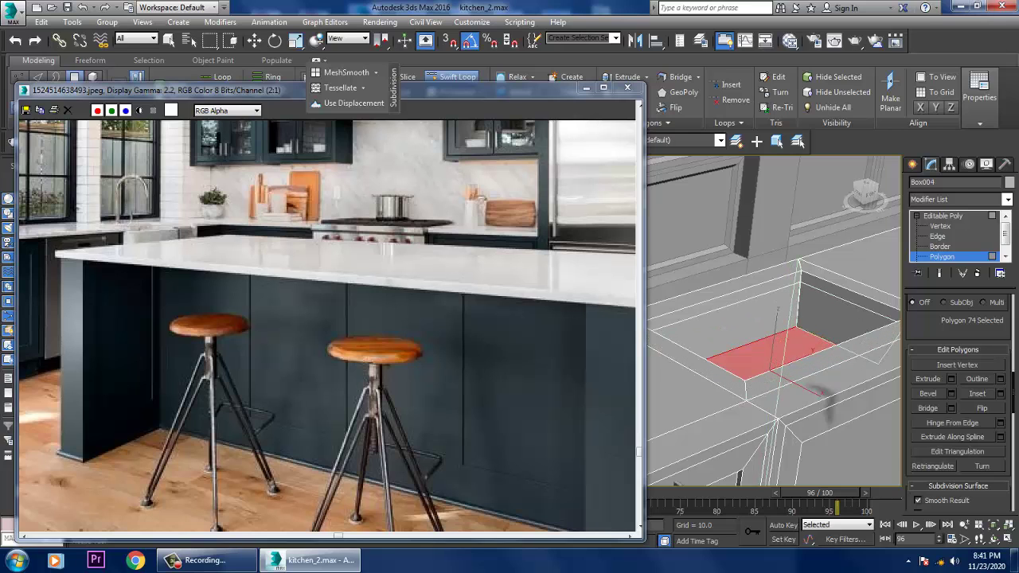
key(w)
alt+middle_drag(823, 394, 819, 370)
Draw a hook-shaped faucet line in the front view, rising from the countertop behind the sink, running over the basin and ending downward
key(alt+w)
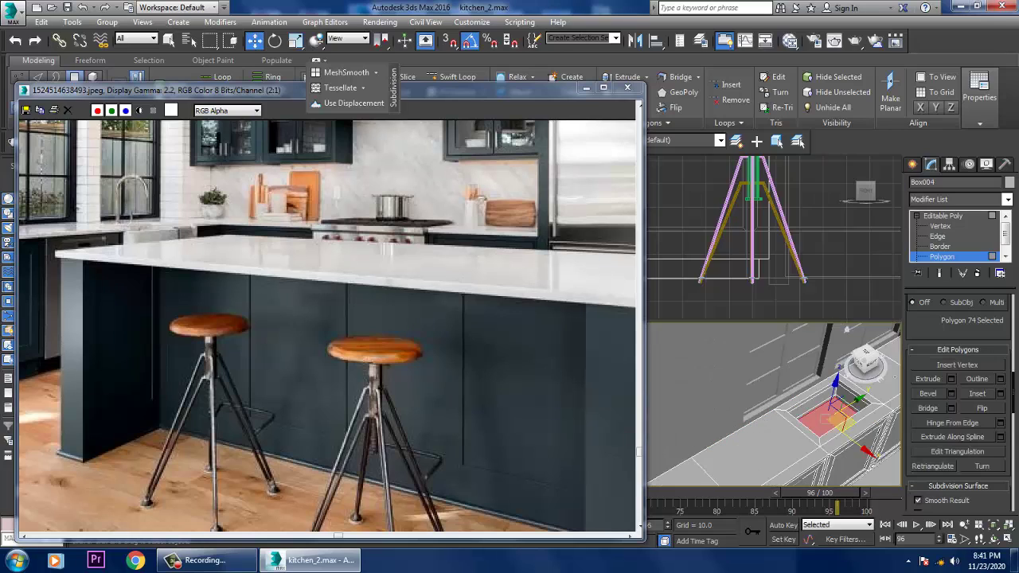
middle_drag(779, 230, 772, 231)
drag(318, 90, 261, 95)
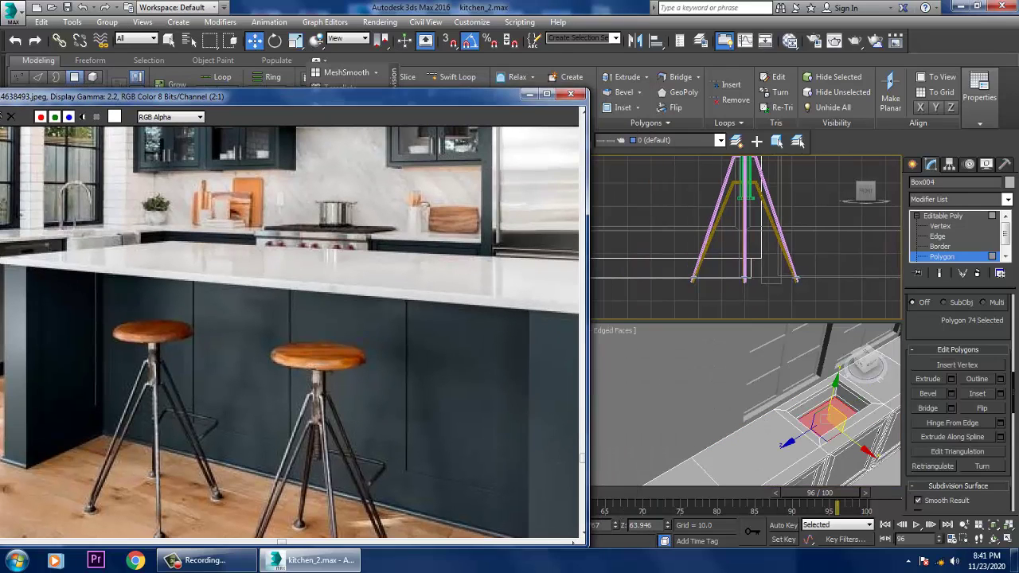
key(alt+w)
middle_drag(811, 229, 782, 271)
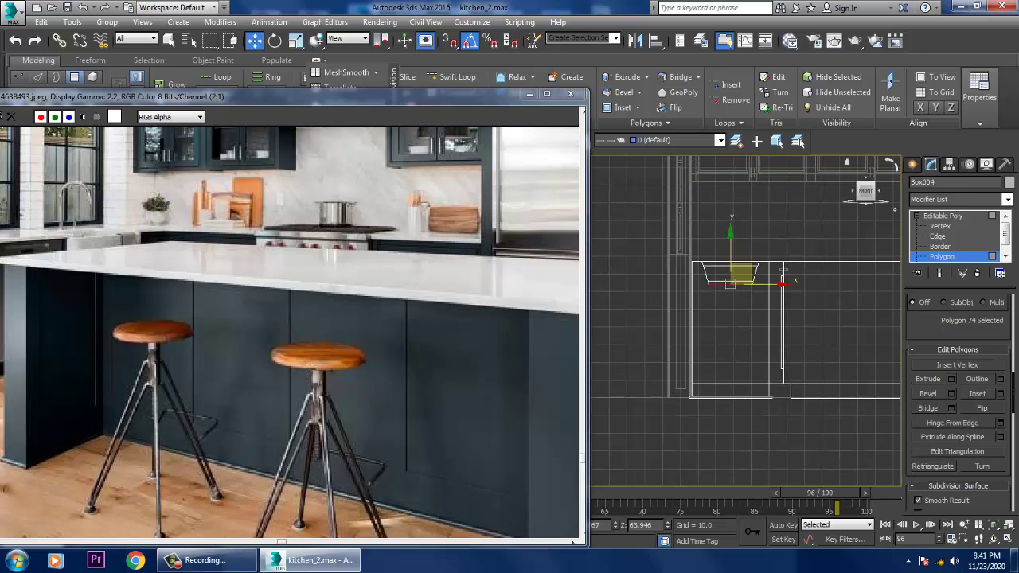
click(931, 184)
click(934, 256)
middle_drag(756, 318, 735, 404)
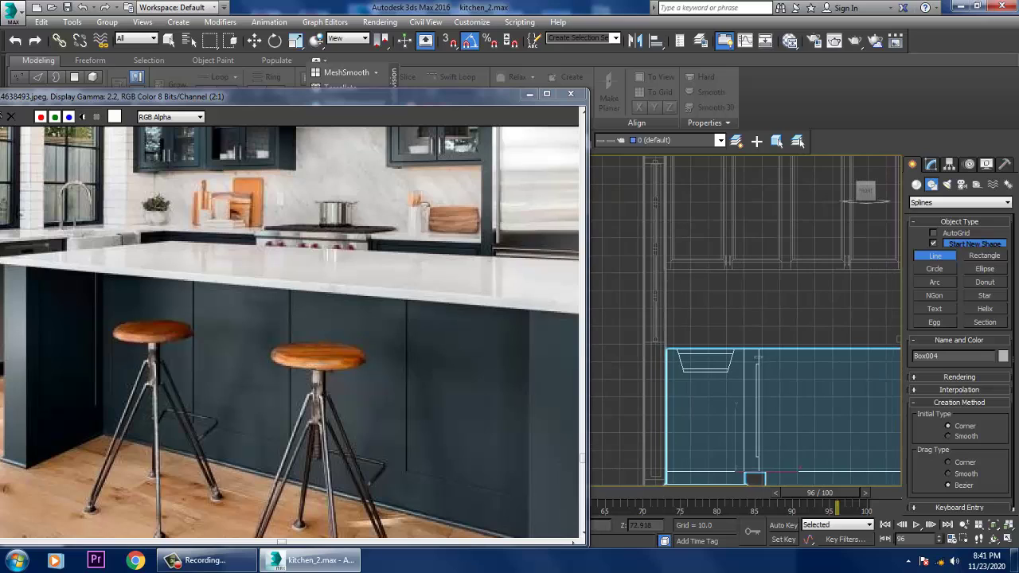
click(671, 344)
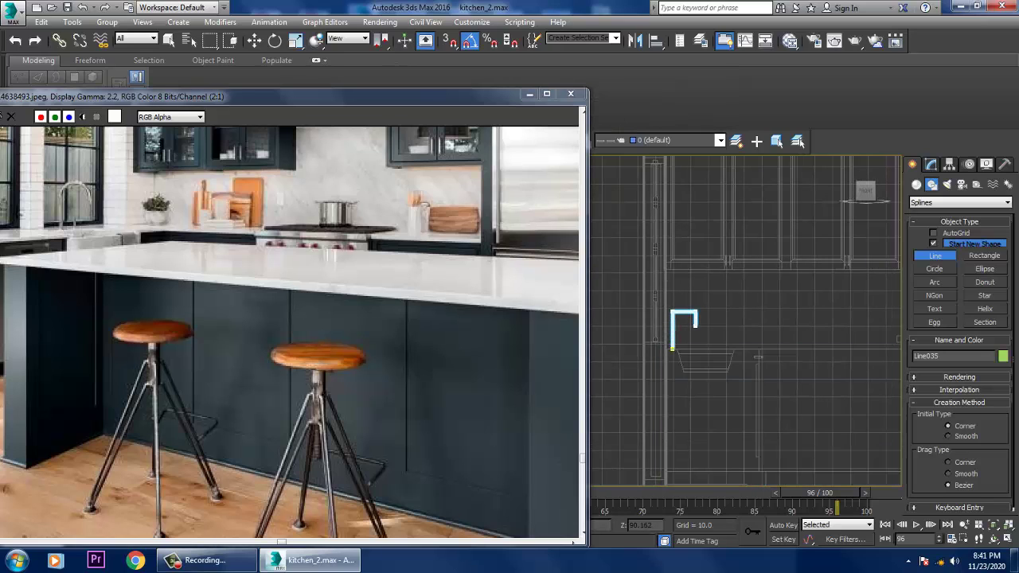
right_click(696, 324)
Fillet the two upper corner vertices of the faucet line by 6.986 to round the spout into an arch
scroll(696, 325, up, 2)
key(1)
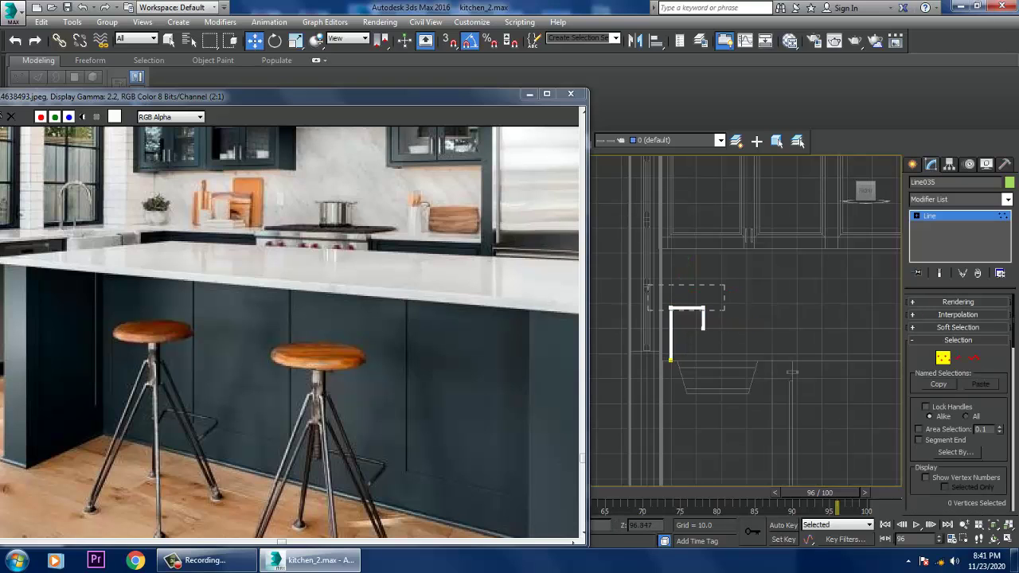
scroll(696, 325, up, 1)
scroll(717, 320, up, 1)
scroll(959, 398, down, 5)
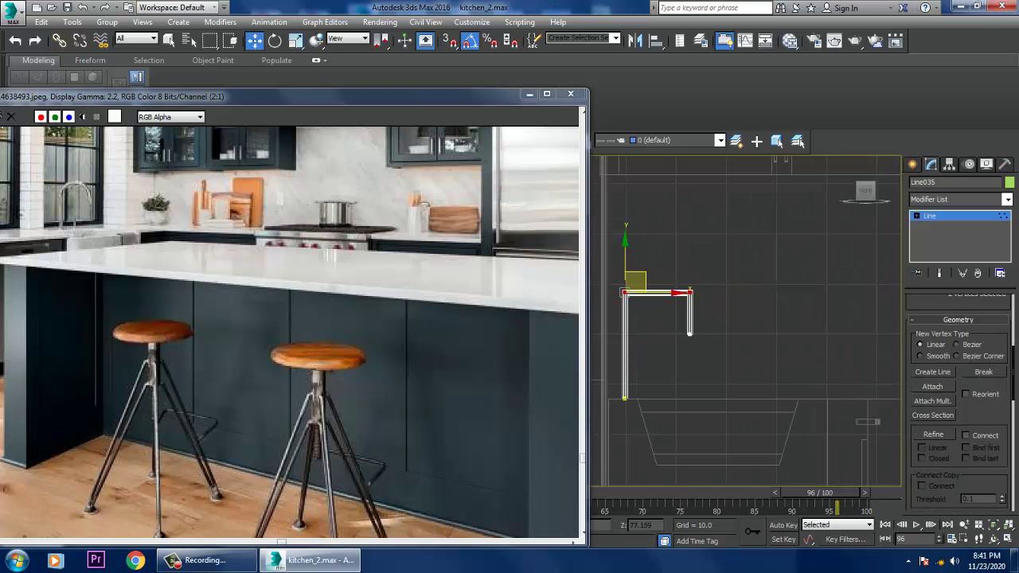
scroll(958, 398, down, 3)
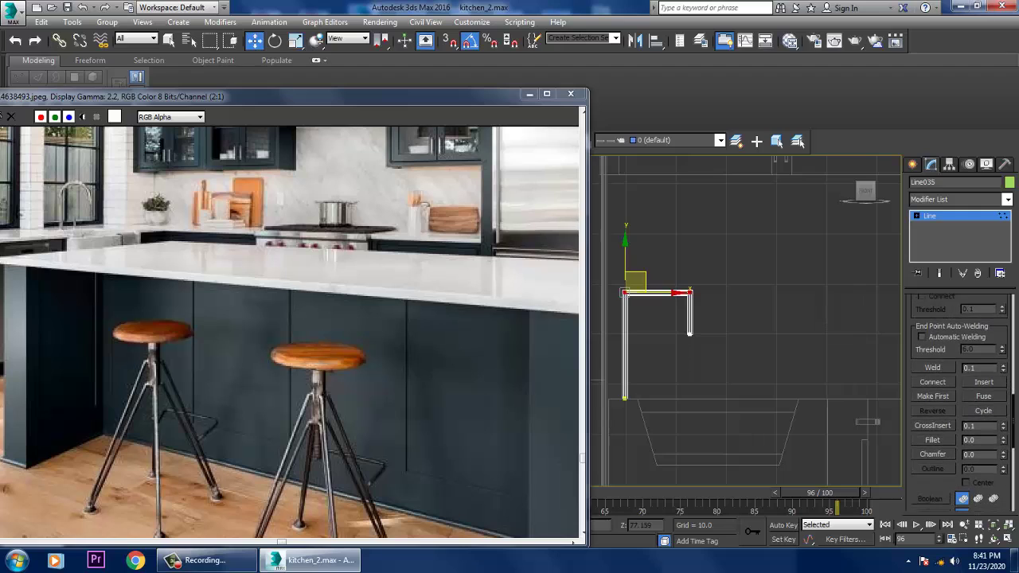
click(933, 429)
drag(1002, 429, 1001, 401)
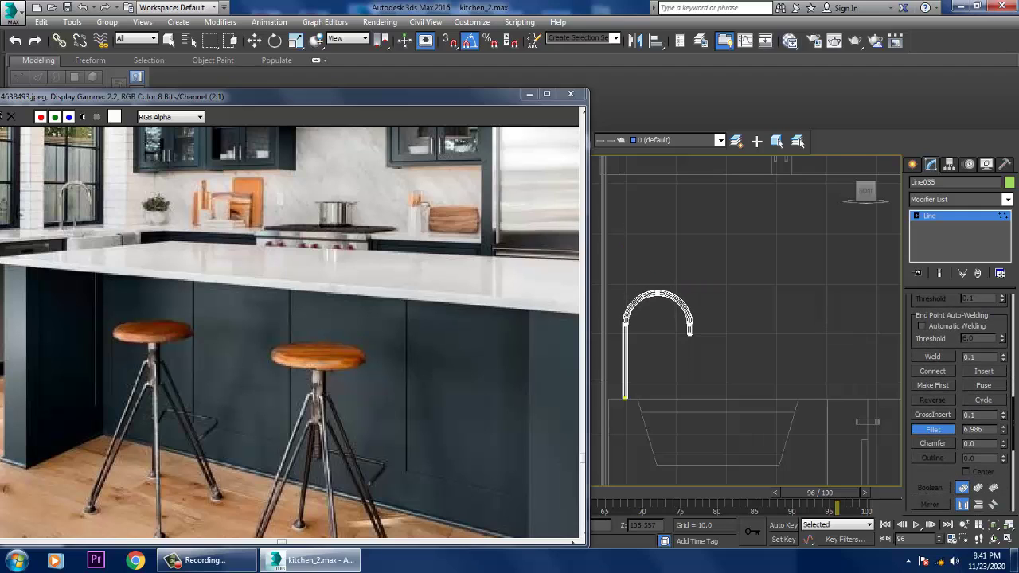
key(alt+w)
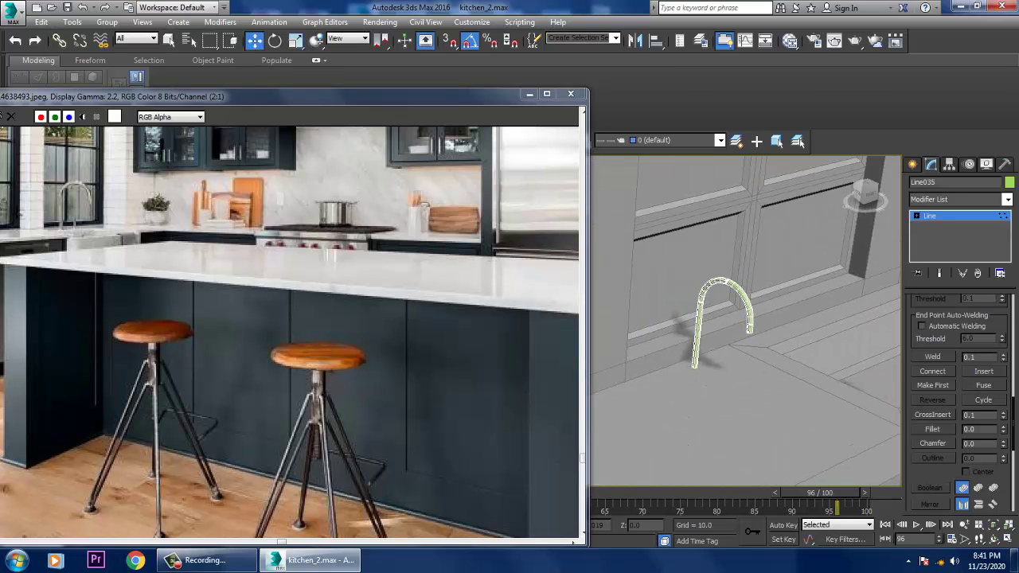
Set the faucet line's radial rendering thickness to 1.917
scroll(959, 382, up, 10)
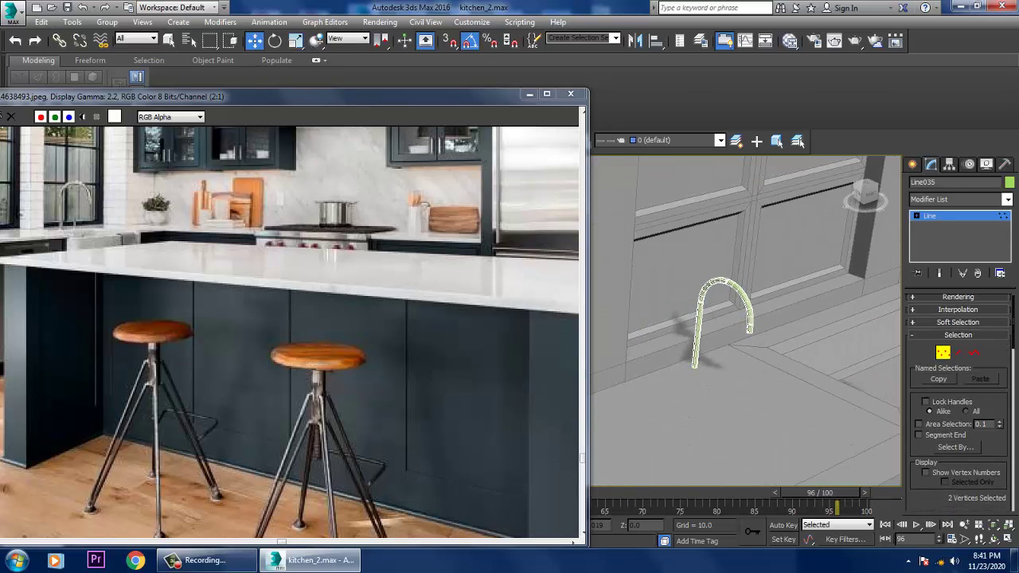
click(958, 296)
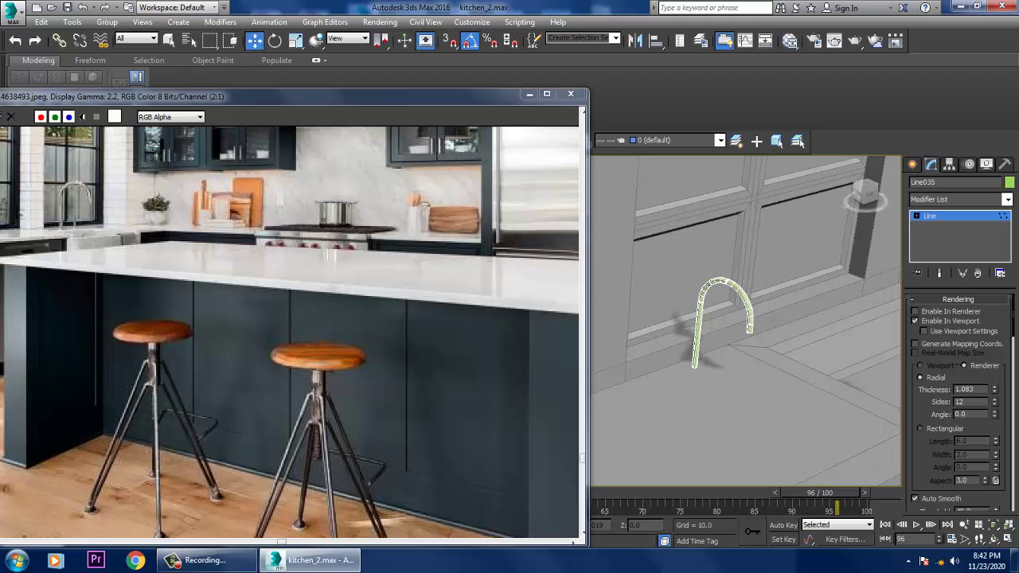
drag(994, 389, 993, 368)
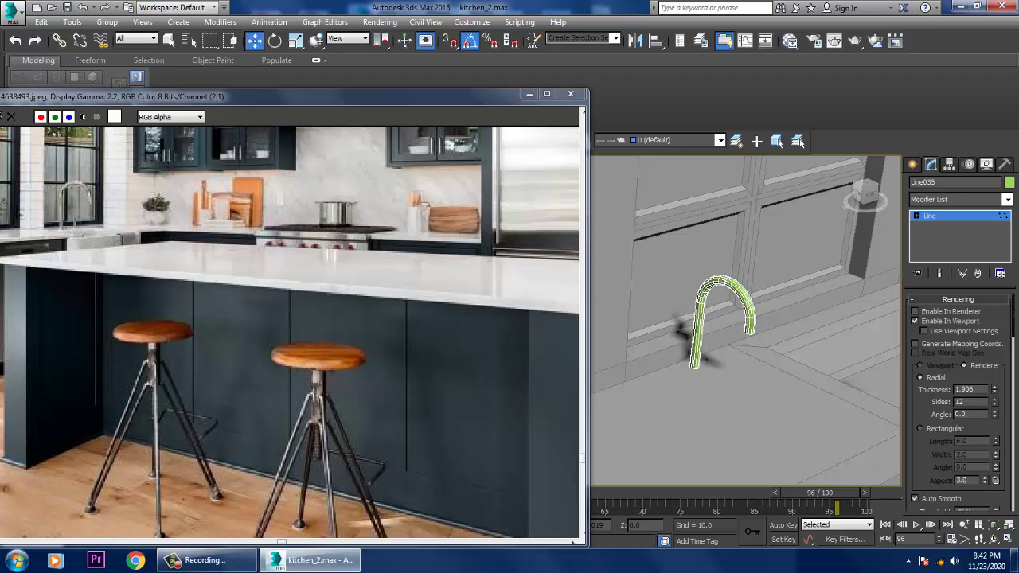
alt+middle_drag(748, 318, 811, 239)
click(675, 318)
scroll(745, 318, up, 5)
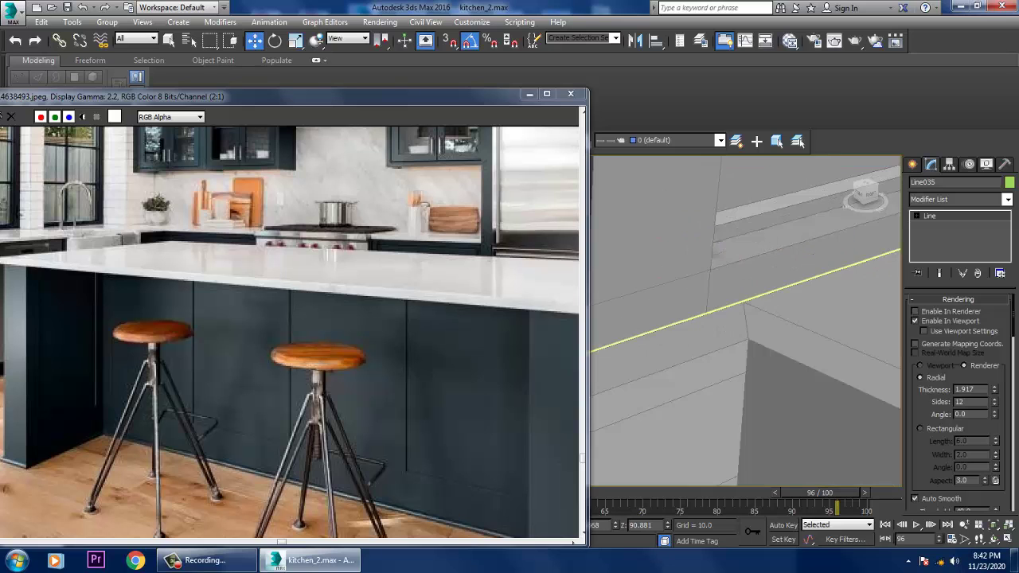
Convert the faucet line to an Editable Poly
scroll(745, 318, down, 3)
alt+middle_drag(745, 318, 772, 306)
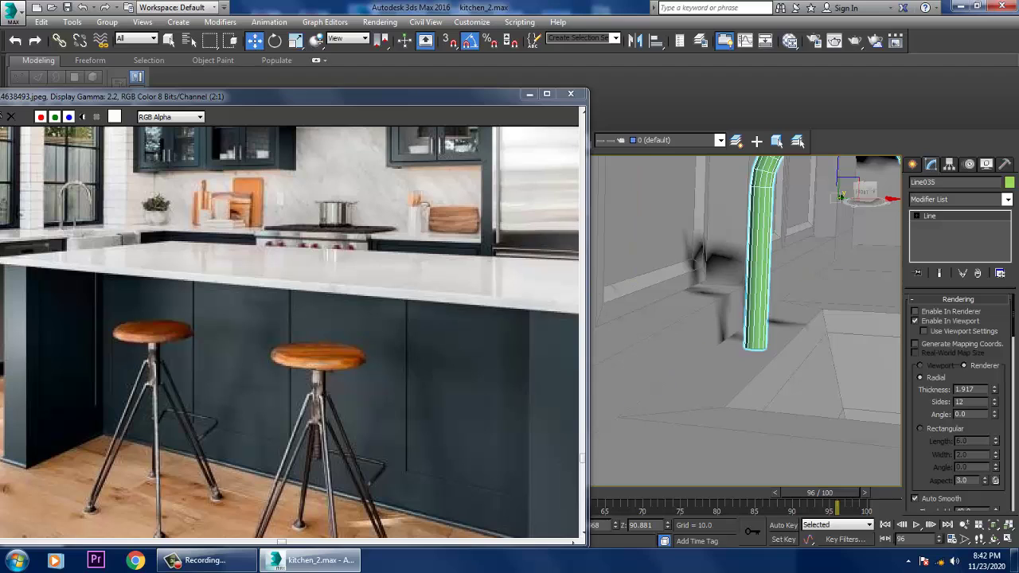
alt+middle_drag(827, 169, 846, 163)
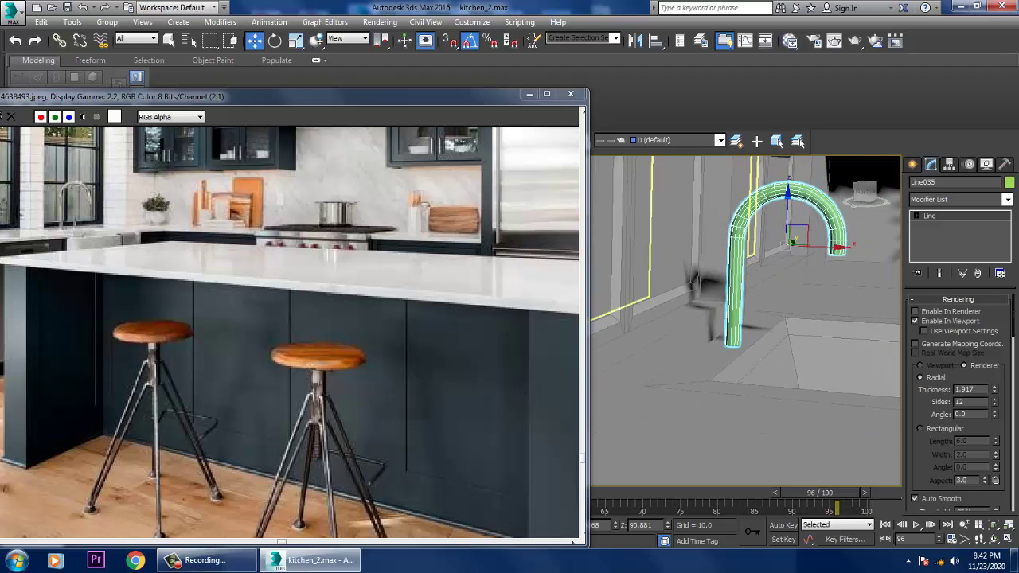
right_click(730, 242)
mouse_move(796, 372)
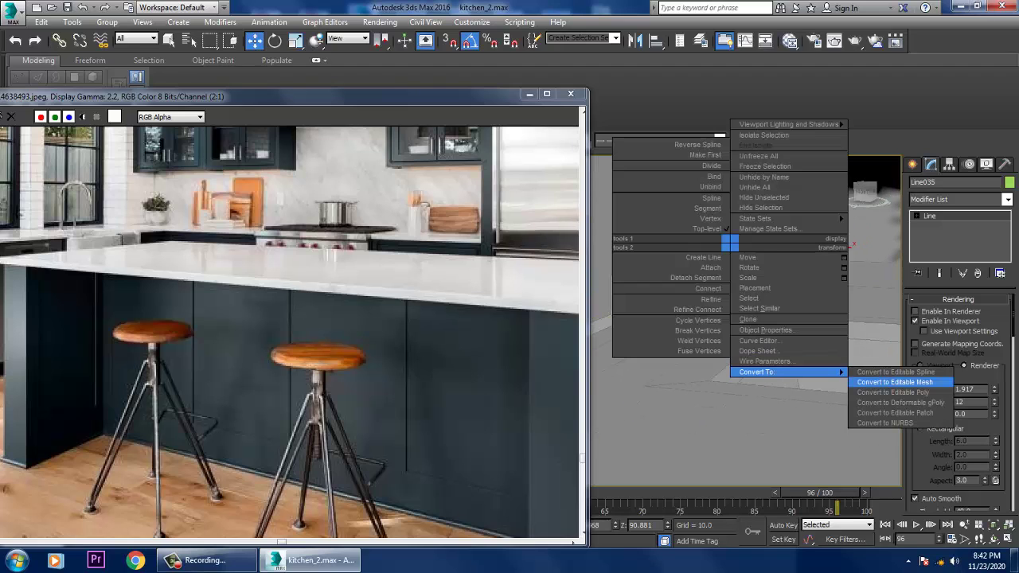
click(892, 392)
alt+middle_drag(796, 279, 817, 271)
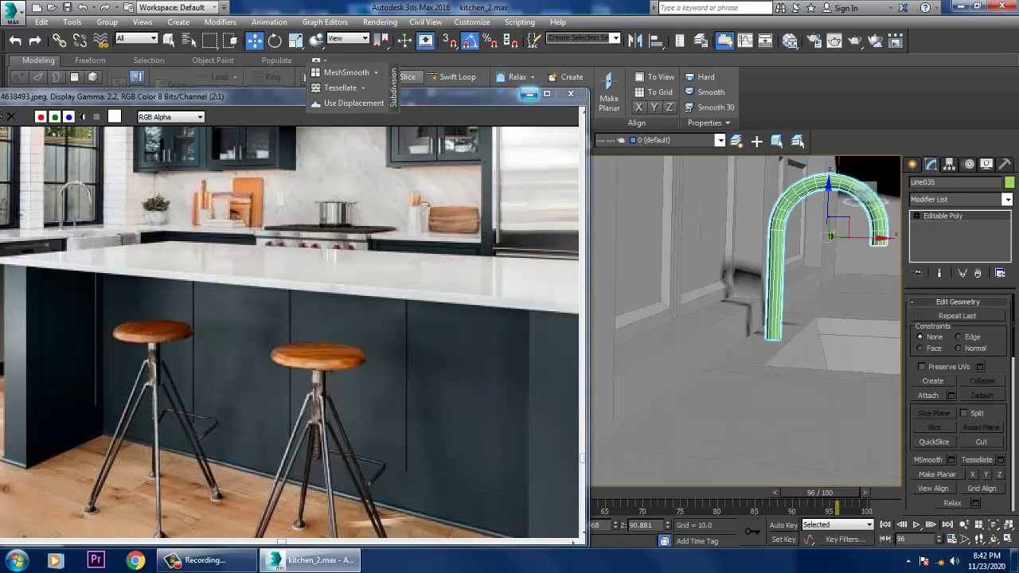
Add an edge loop around the faucet pipe near its lower end with Swift Loop
click(451, 76)
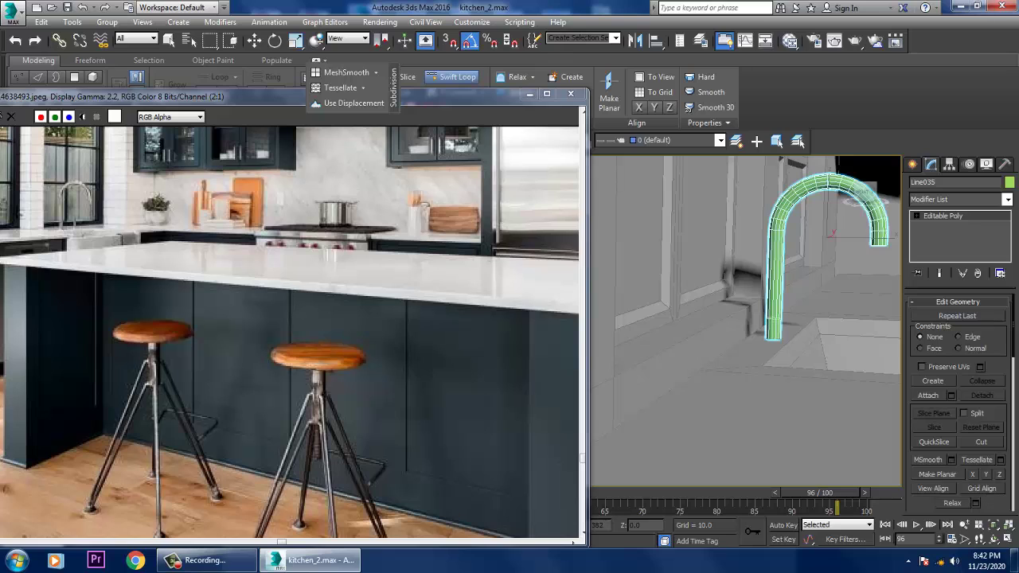
scroll(752, 287, up, 3)
key(w)
Extrude the band of polygons at the pipe's lower end outward to form a thicker round faucet base
key(4)
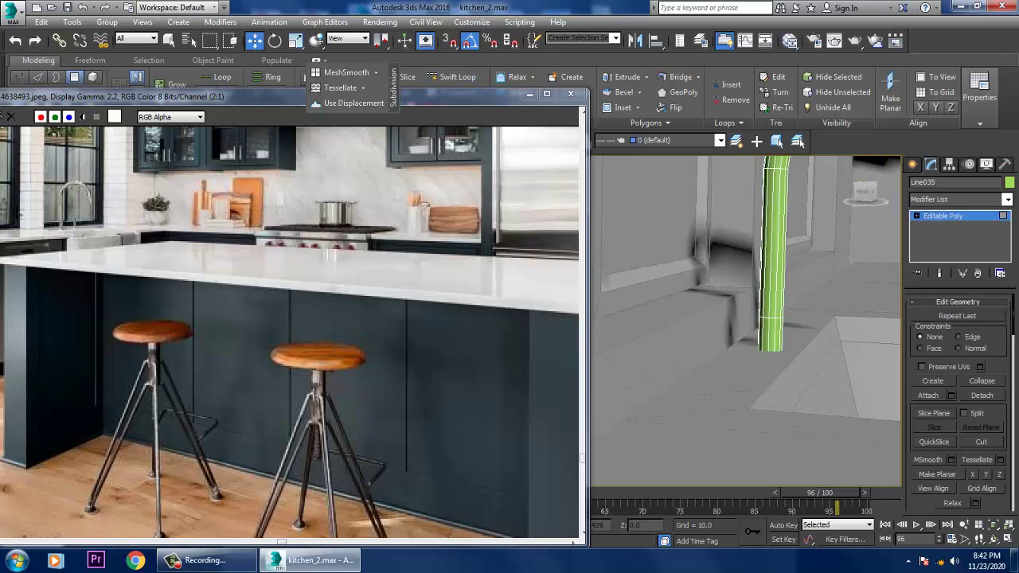
drag(820, 342, 821, 344)
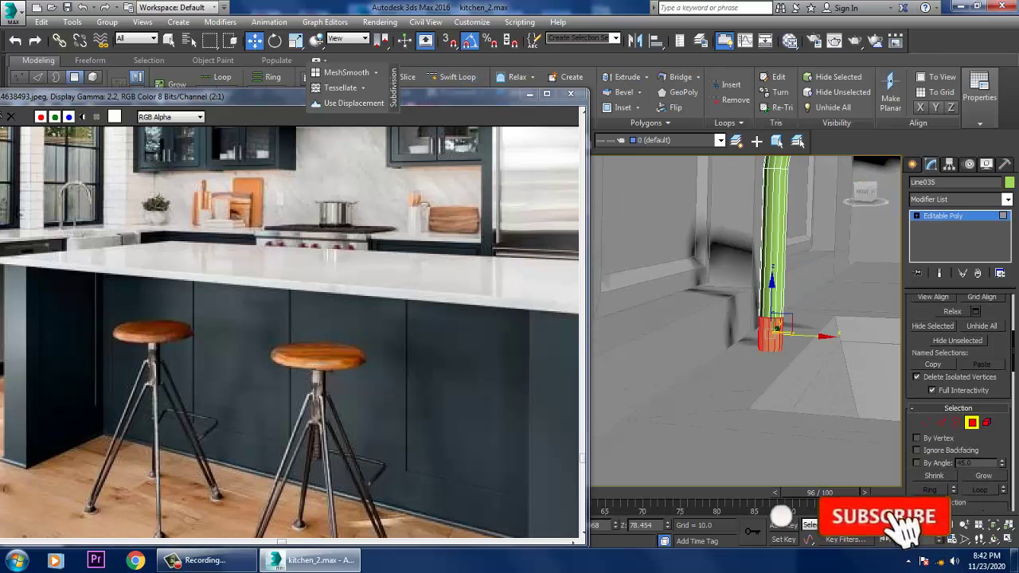
click(950, 483)
click(502, 327)
click(552, 346)
drag(501, 346, 501, 360)
click(499, 365)
alt+middle_drag(748, 318, 677, 291)
Raise the upper vertex ring of the thick faucet base to a Z height of 83.189
key(1)
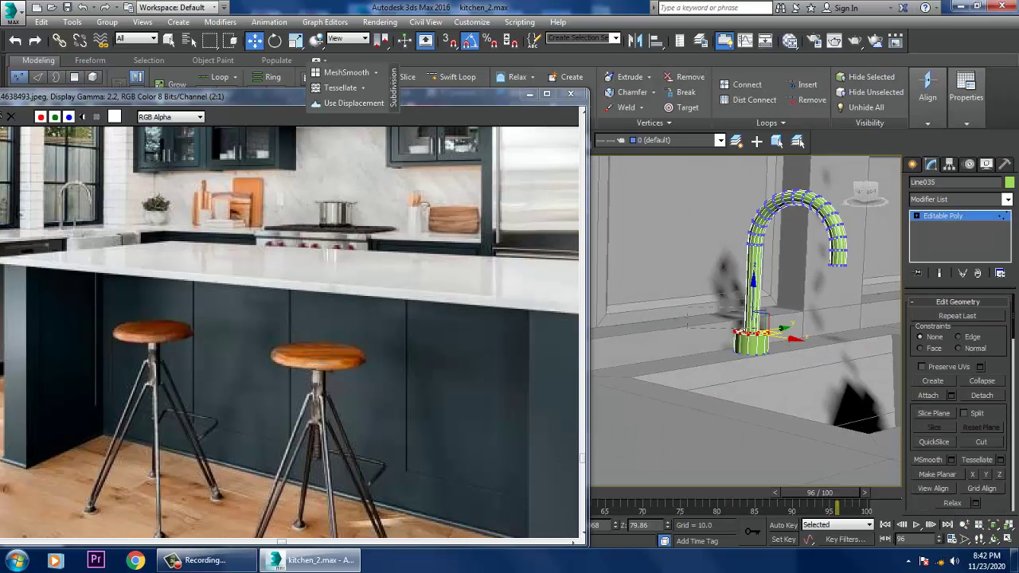
drag(753, 322, 753, 298)
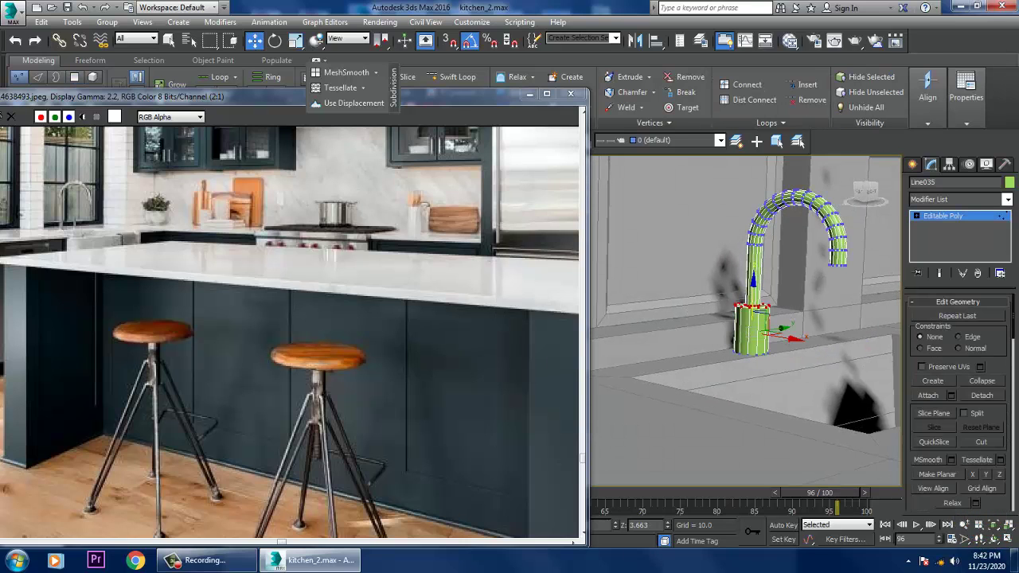
alt+middle_drag(748, 318, 716, 311)
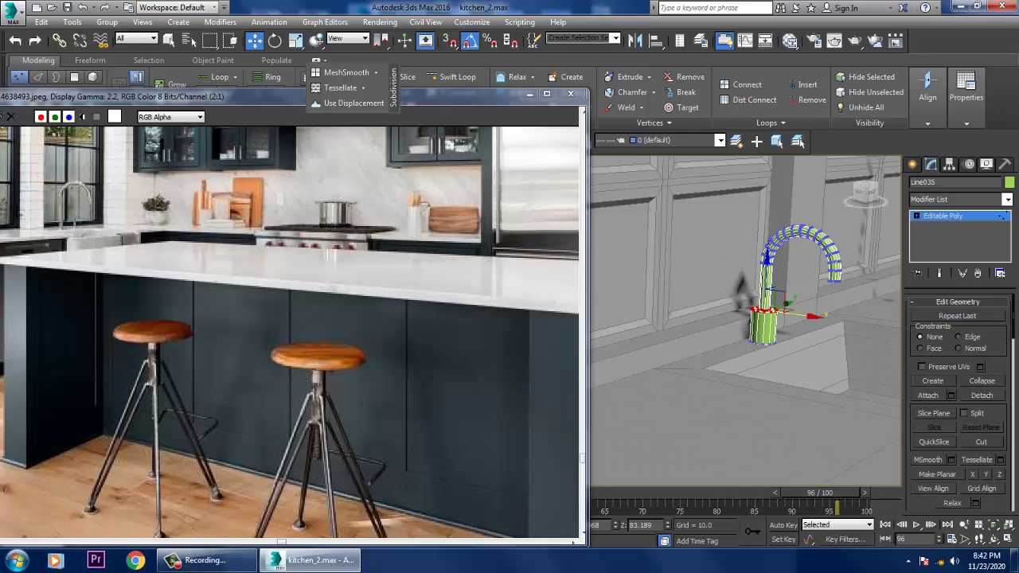
key(f)
alt+middle_drag(748, 318, 796, 309)
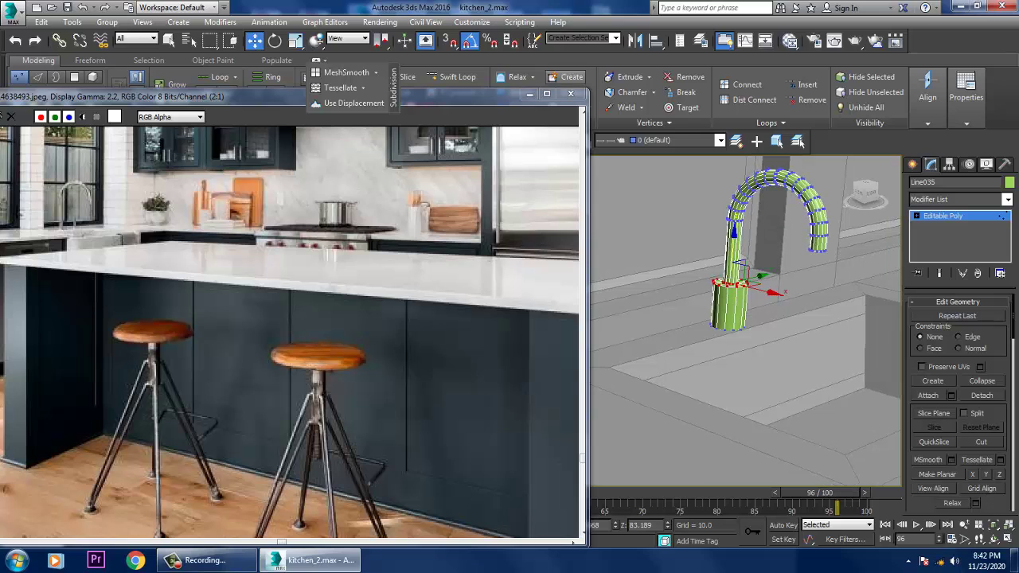
Add two edge loops around the thick faucet base with Swift Loop, one above and one below its middle
click(451, 77)
scroll(781, 349, up, 2)
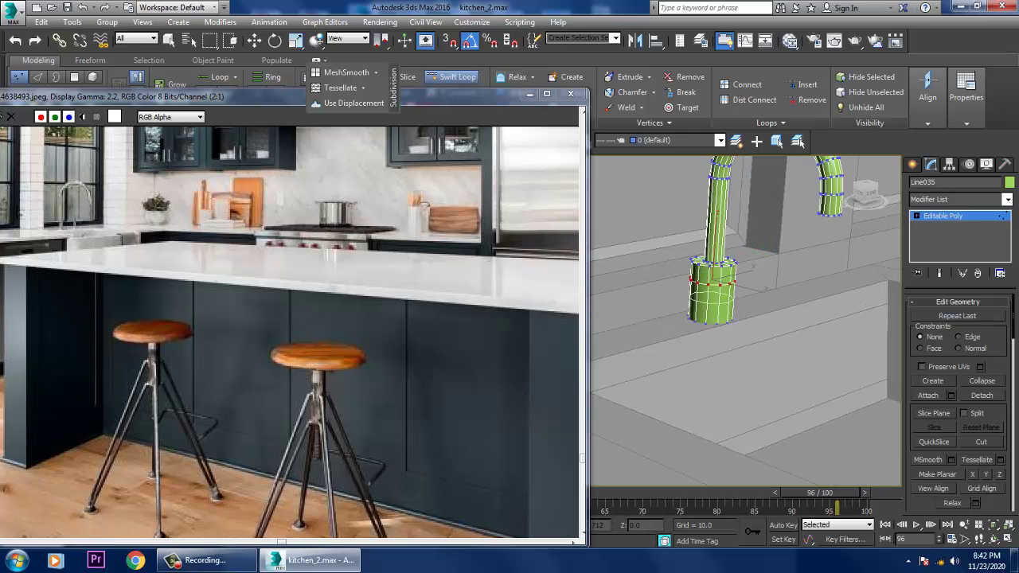
click(712, 283)
key(w)
Extrude the side polygon between the two loops of the faucet base by 5.34 to form a handle arm
key(4)
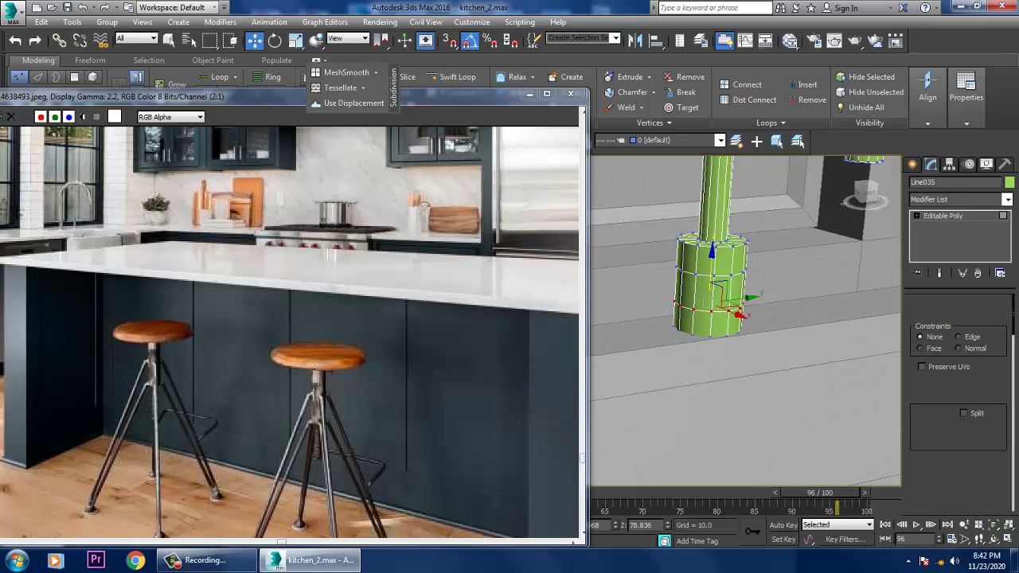
click(710, 303)
click(708, 289)
alt+middle_drag(708, 288, 724, 314)
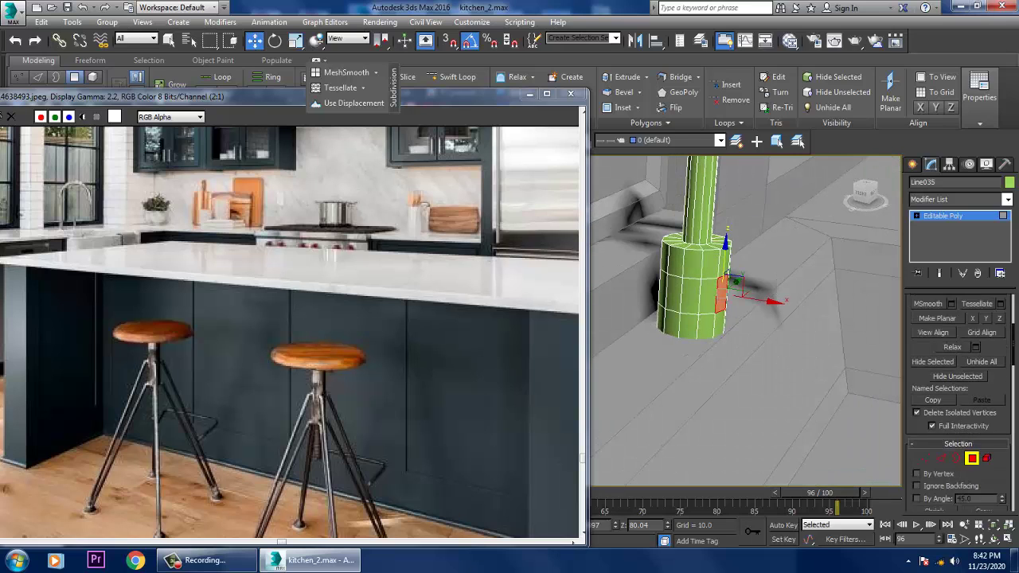
key(shift+e)
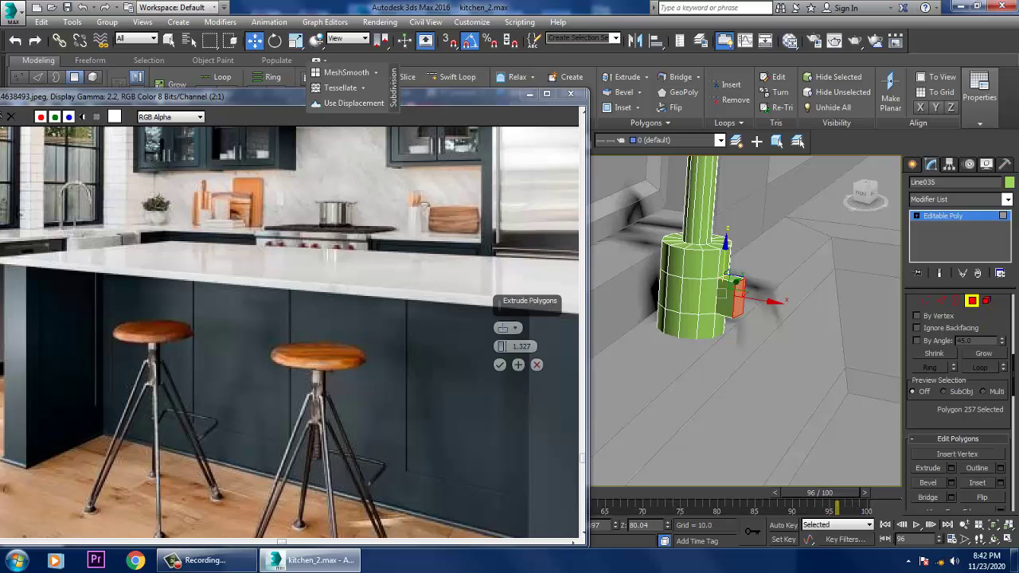
drag(502, 346, 502, 322)
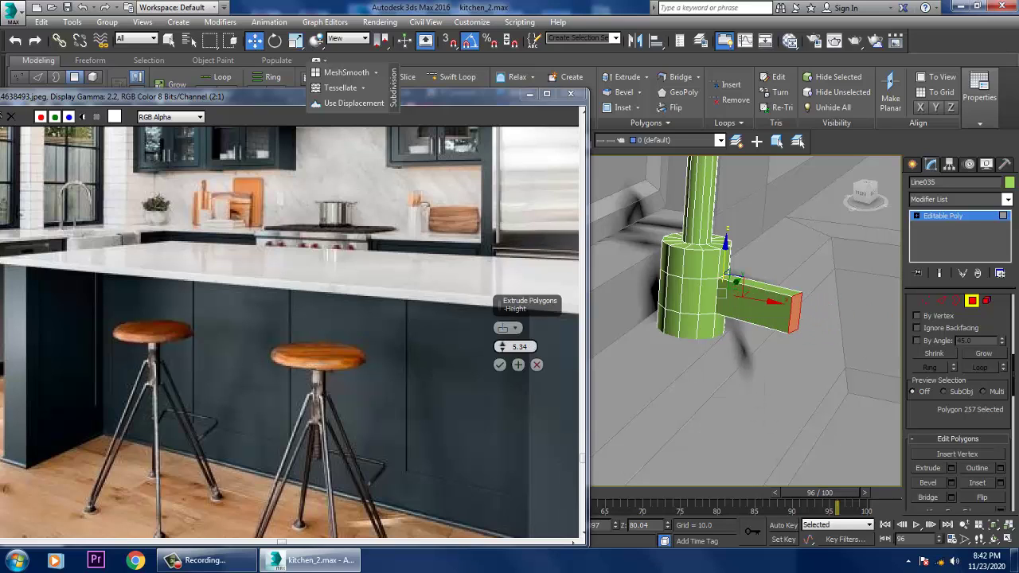
click(499, 364)
Add an edge loop across the handle arm close to its outer end with Swift Loop
alt+middle_drag(740, 319, 780, 296)
scroll(777, 292, up, 3)
click(452, 77)
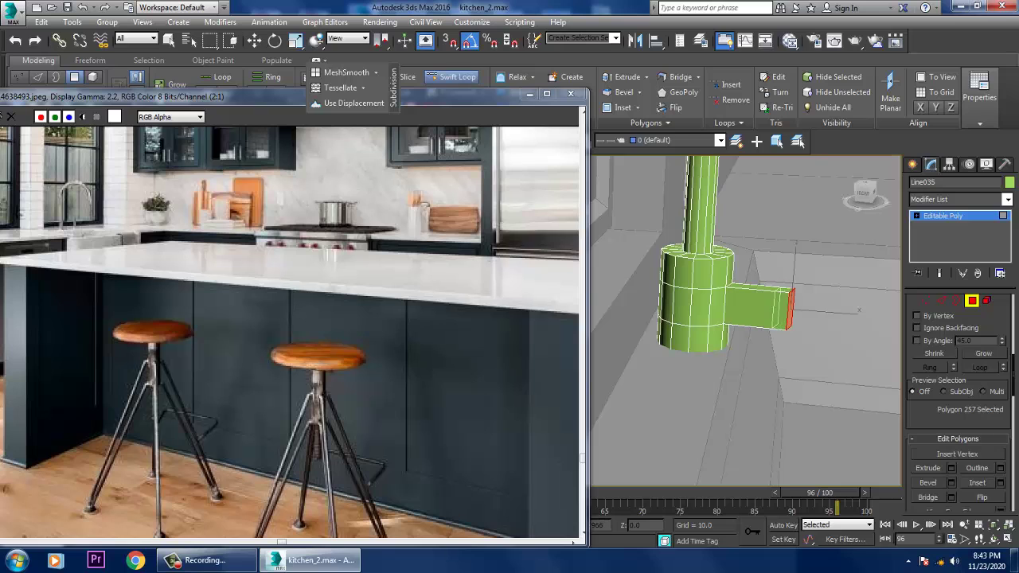
scroll(777, 312, up, 4)
key(w)
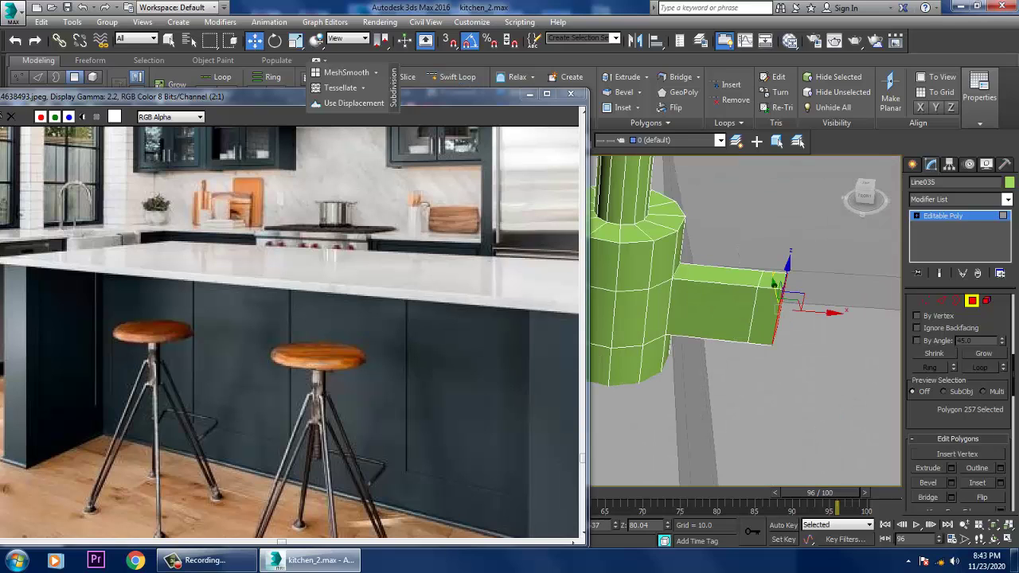
Scale the handle arm's end face and the adjacent edge loop along X to square them up
key(4)
alt+middle_drag(748, 318, 782, 288)
key(4)
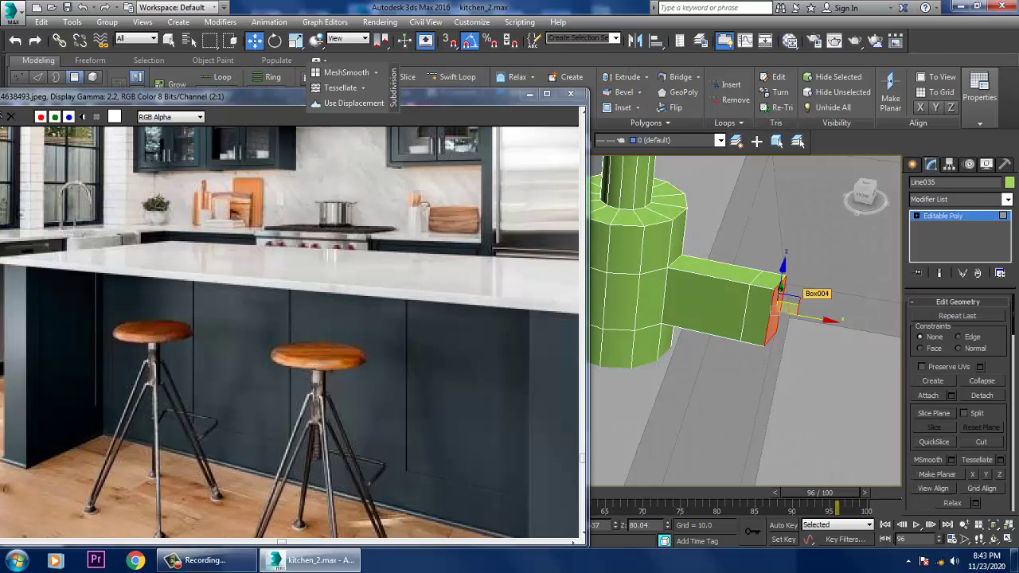
key(r)
key(w)
alt+middle_drag(748, 319, 708, 326)
key(2)
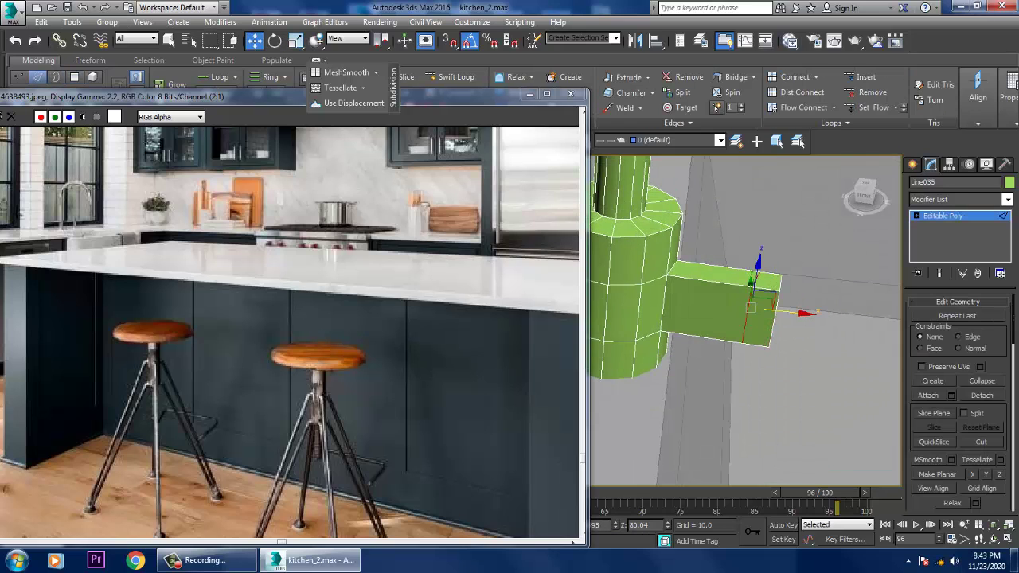
key(r)
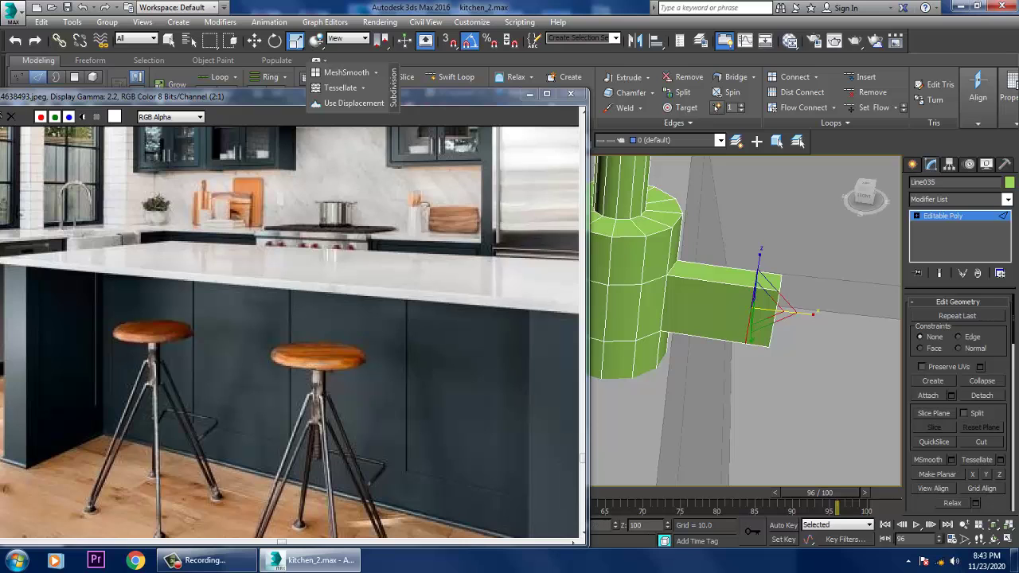
Select the upper and lower polygons of the short segment at the handle arm's outer end
key(4)
click(766, 288)
key(w)
alt+middle_drag(764, 318, 710, 303)
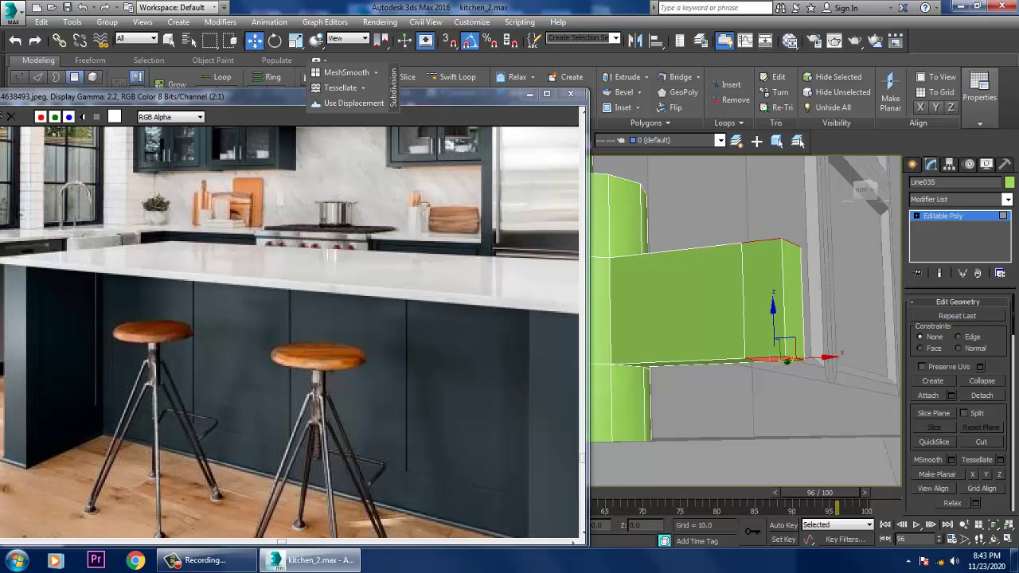